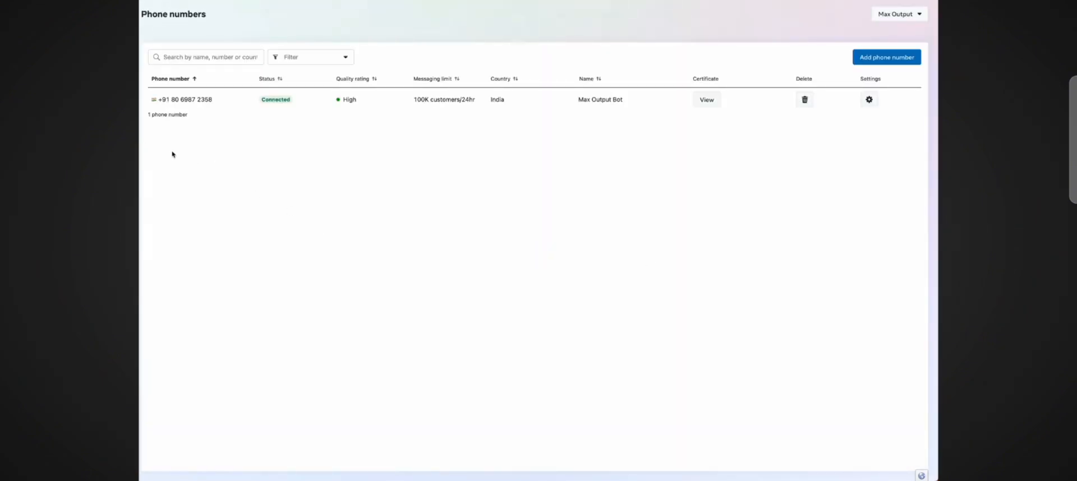
Step: Open the message templates list and start creating a new template
{"action": "mouse_move", "coordinate": [141, 143]}
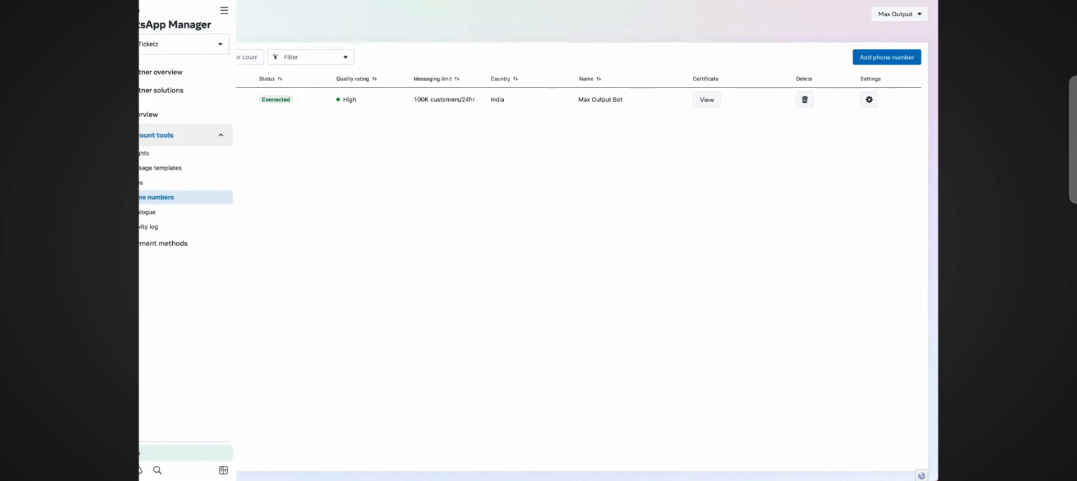
{"action": "left_click", "coordinate": [160, 168]}
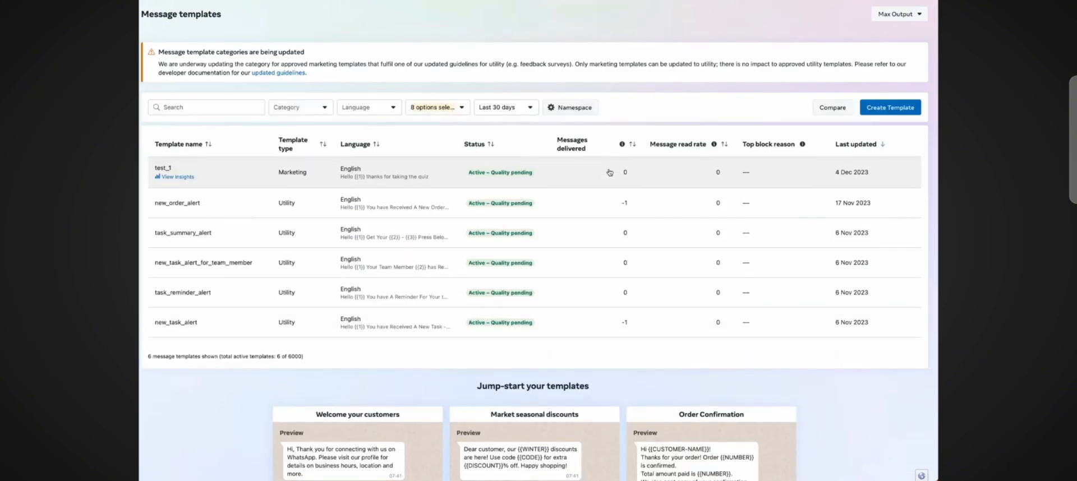
{"action": "left_click", "coordinate": [891, 107]}
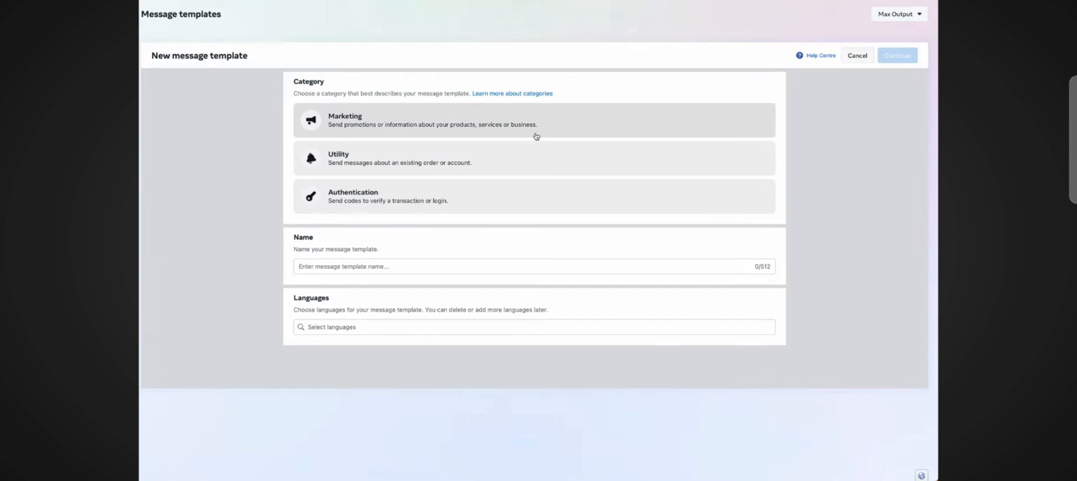
Step: Choose the Marketing category with the Form type and name the template flow_test_123
{"action": "left_click", "coordinate": [537, 136]}
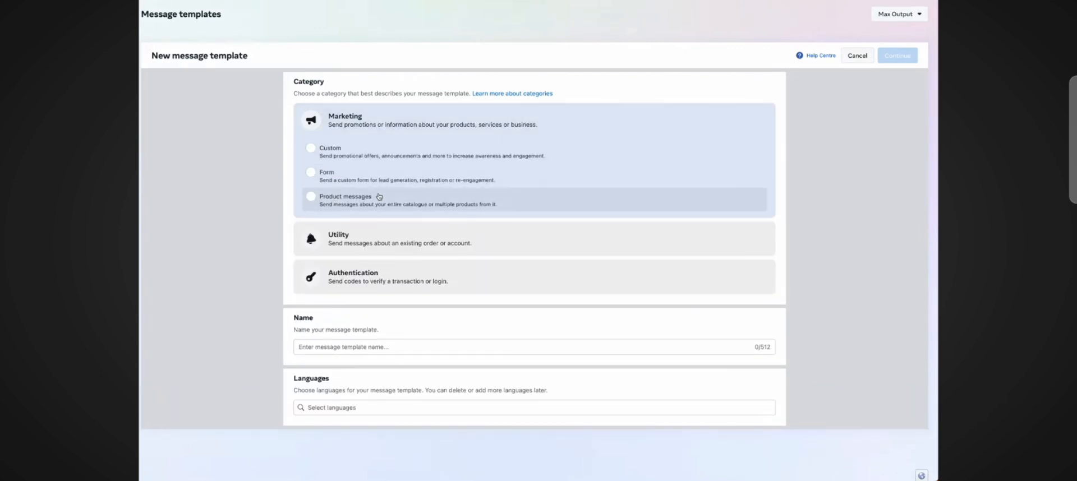
{"action": "left_click", "coordinate": [343, 175]}
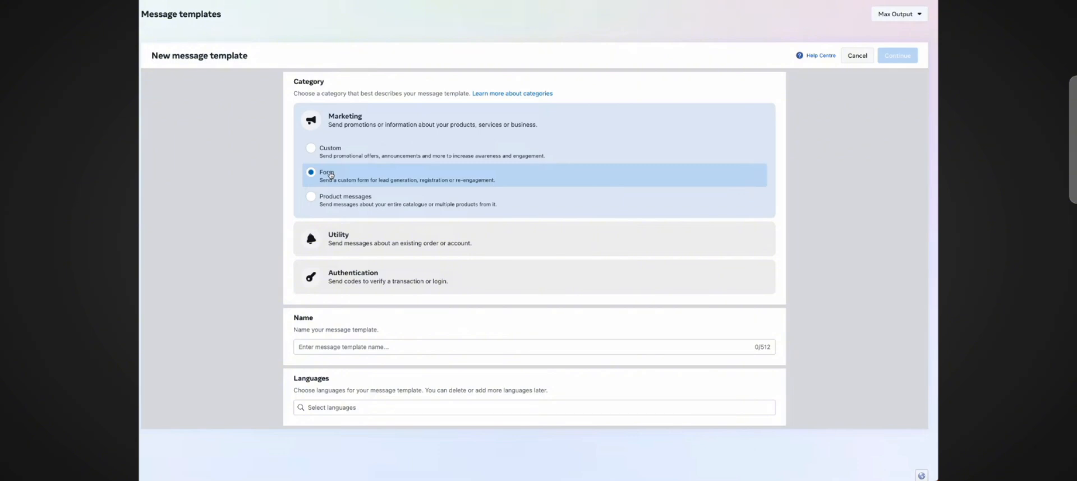
{"action": "left_click", "coordinate": [341, 347]}
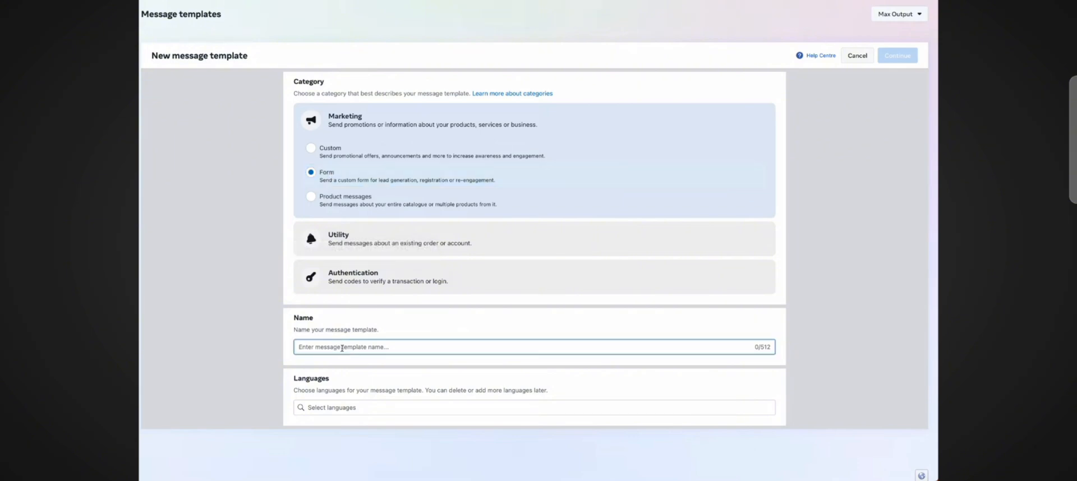
{"action": "type", "text": "flow_test_123"}
Step: Add English as the template language and continue to the template editor
{"action": "left_click", "coordinate": [348, 408]}
{"action": "type", "text": "eng"}
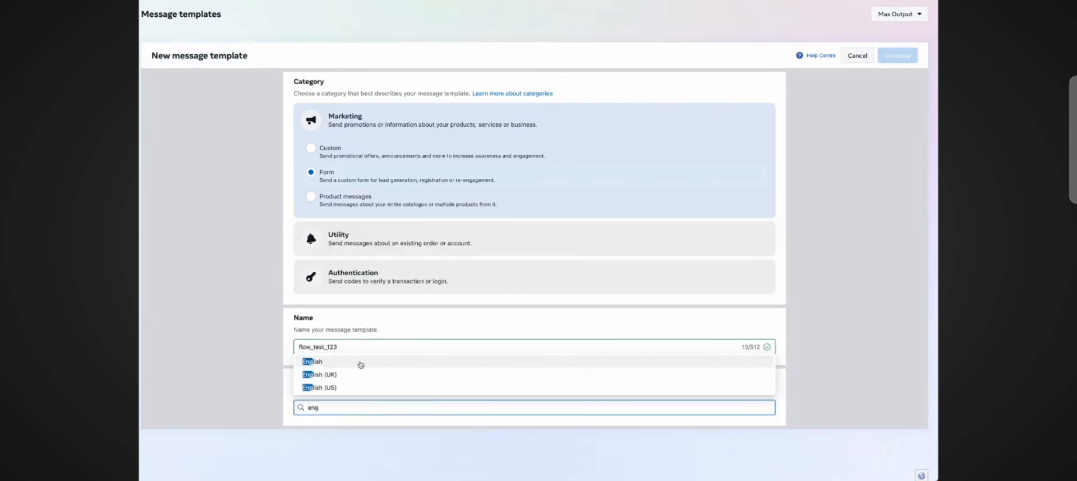
{"action": "left_click", "coordinate": [360, 363]}
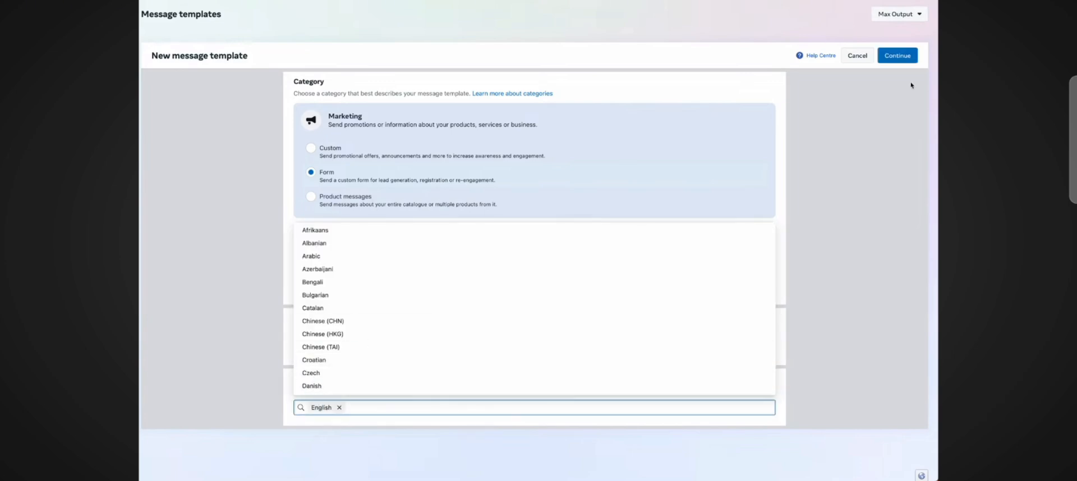
{"action": "left_click", "coordinate": [899, 56]}
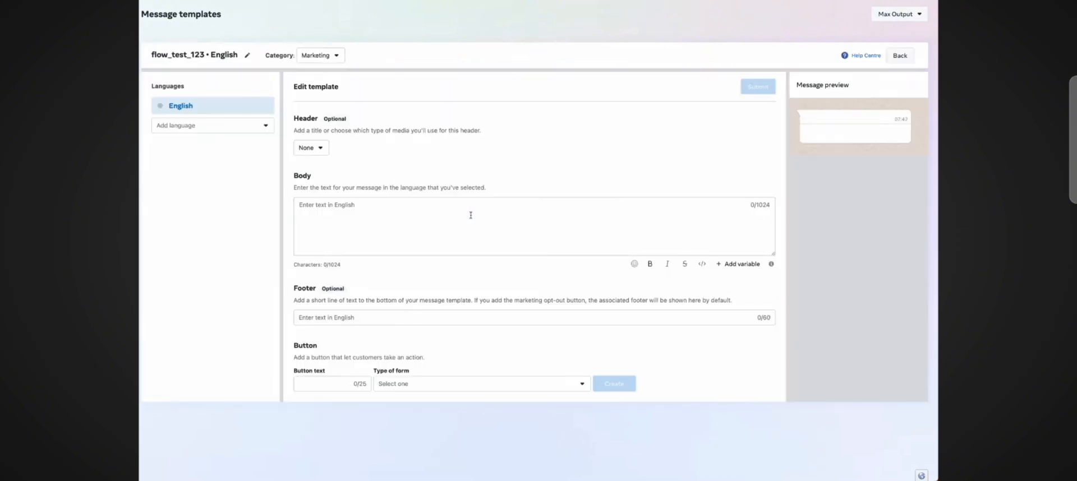
Step: Write the body text "Hello {{1}}," followed by "thanks for your order" on a new line
{"action": "left_click", "coordinate": [335, 215]}
{"action": "type", "text": "Hello"}
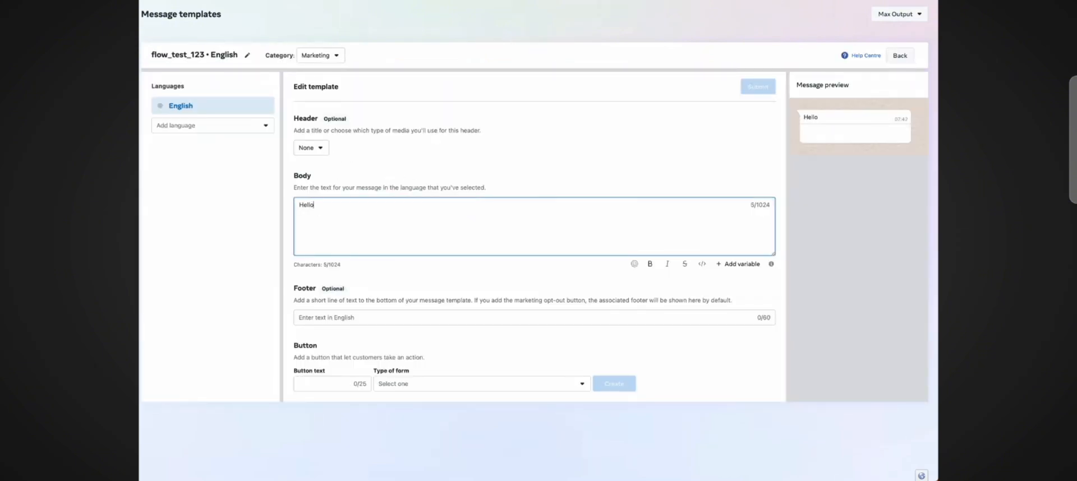
{"action": "type", "text": " {{1}},"}
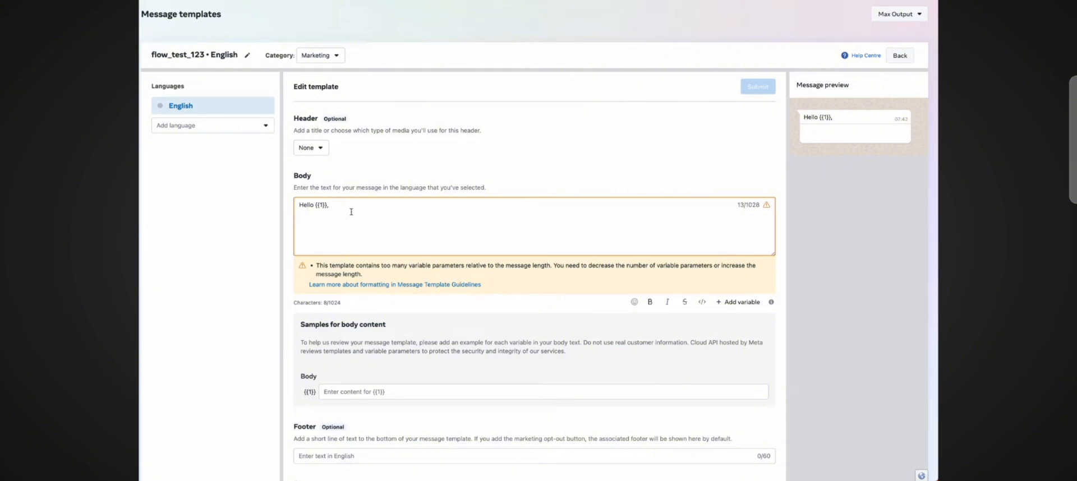
{"action": "type", "text": "thanks for"}
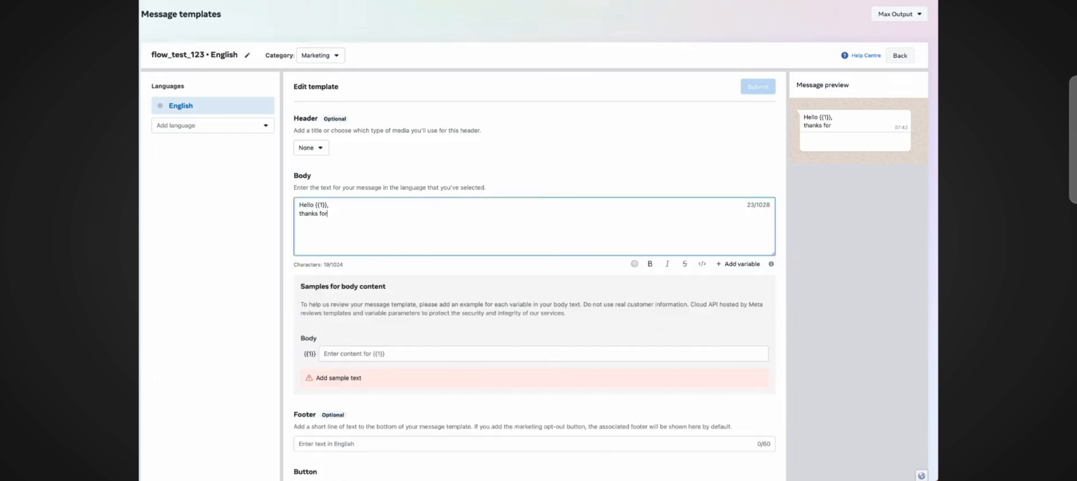
{"action": "type", "text": " your order"}
Step: Enter a sample customer's full name as the example content for the {{1}} variable
{"action": "left_click", "coordinate": [364, 355]}
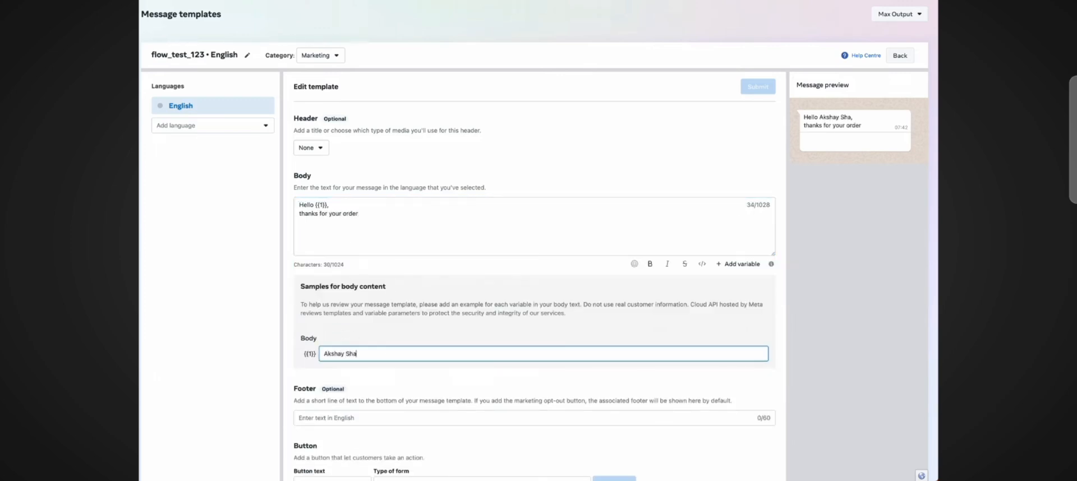
Step: Add a Submit button with the Register for an event form type and create its form
{"action": "scroll", "coordinate": [540, 244], "scroll_direction": "down", "scroll_amount": 1}
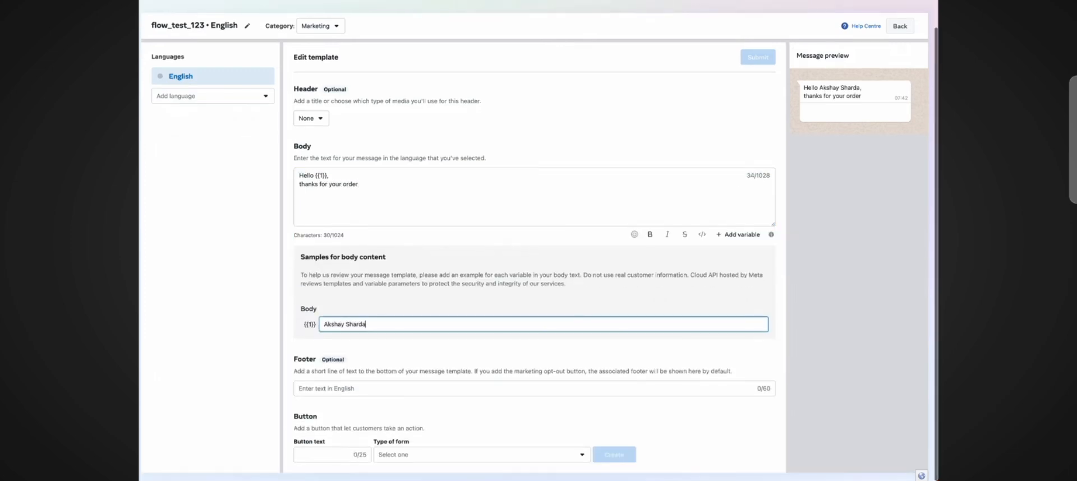
{"action": "left_click", "coordinate": [325, 459]}
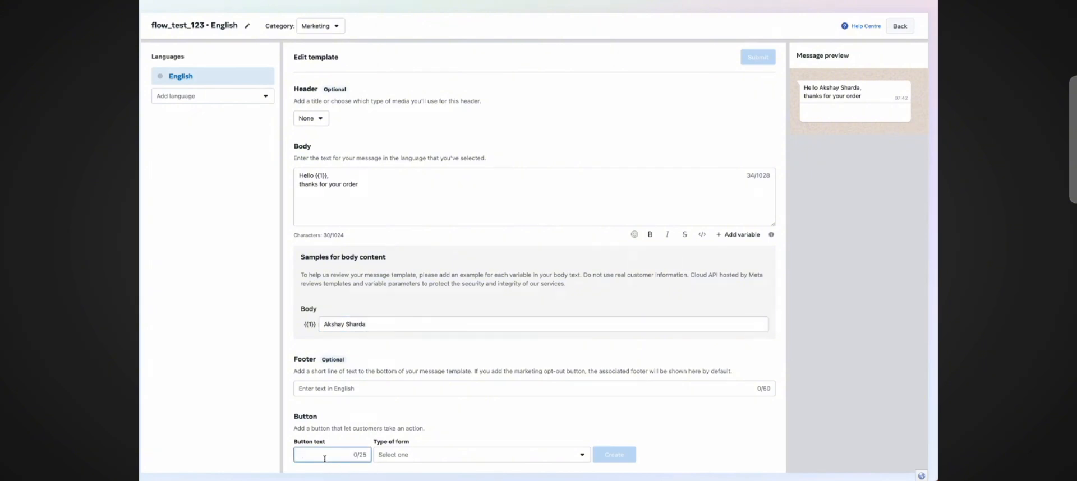
{"action": "type", "text": "Submit"}
{"action": "left_click", "coordinate": [391, 454]}
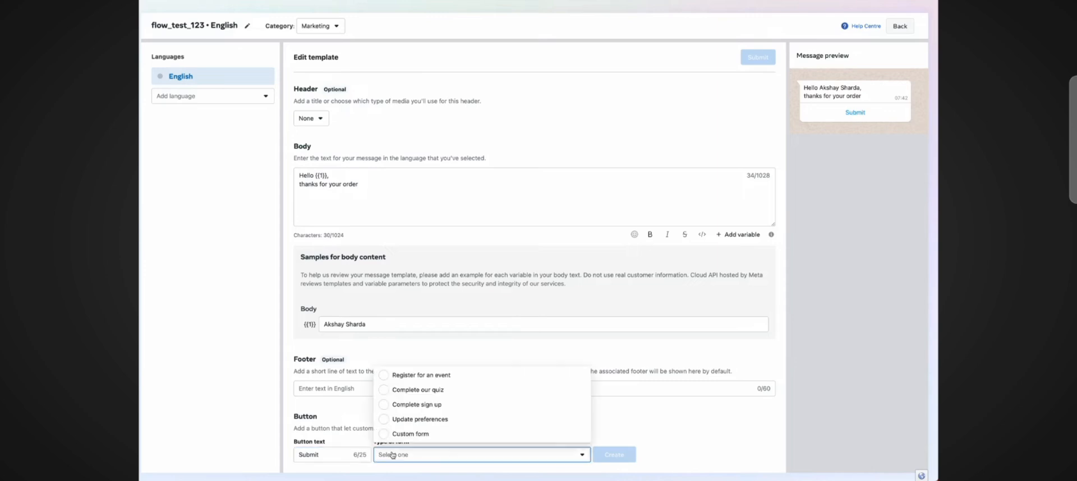
{"action": "left_click", "coordinate": [429, 376]}
{"action": "left_click", "coordinate": [614, 455]}
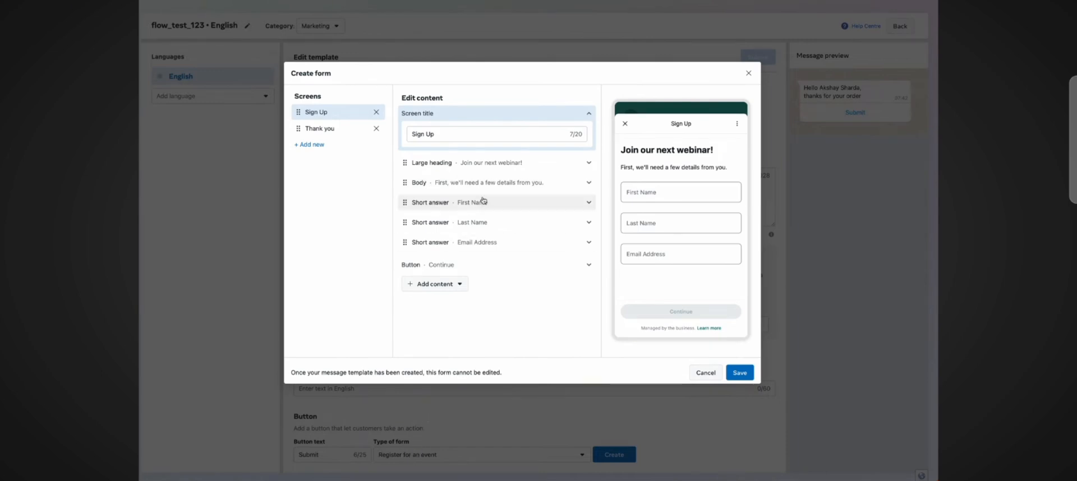
Step: Delete the Sign Up screen from the form, leaving only the Thank you screen
{"action": "left_click", "coordinate": [477, 164]}
{"action": "left_click", "coordinate": [470, 163]}
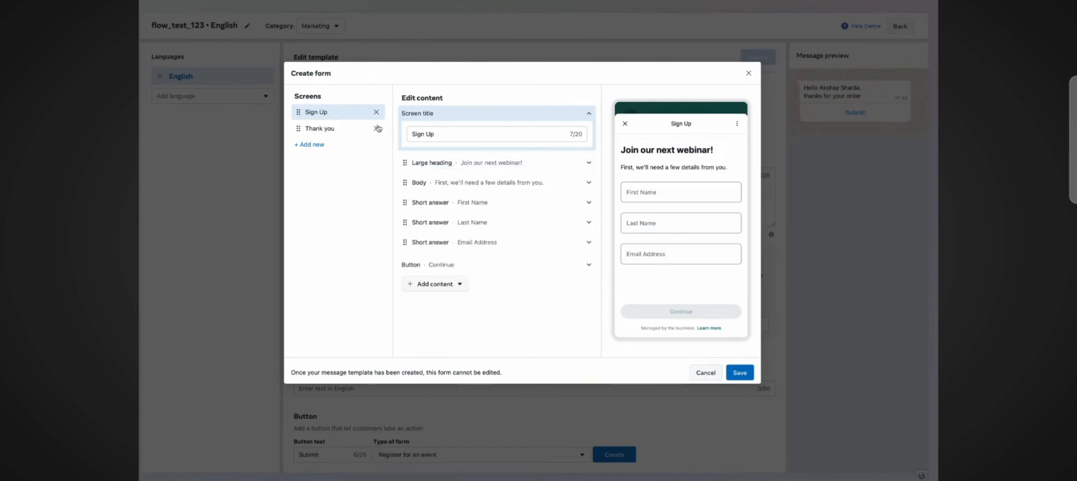
{"action": "left_click", "coordinate": [348, 129]}
{"action": "left_click", "coordinate": [338, 116]}
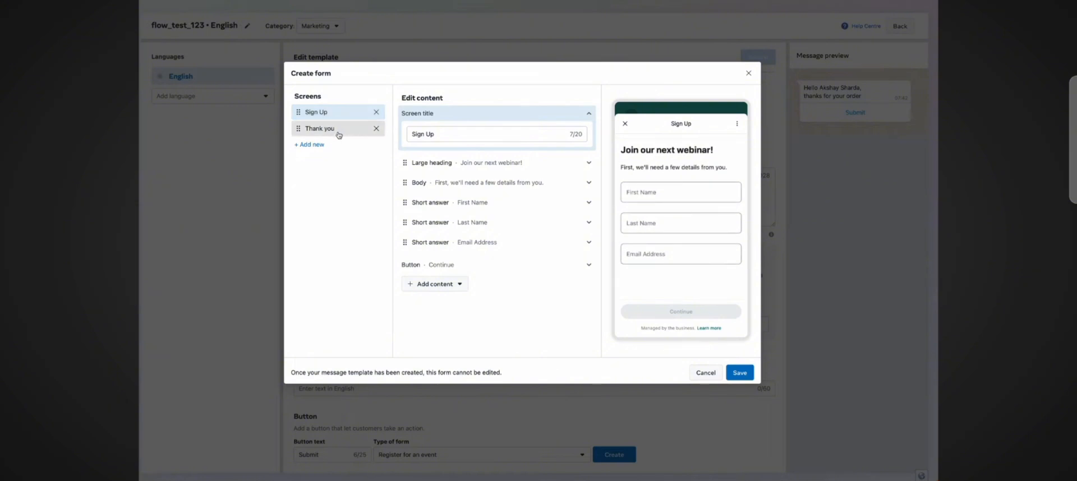
{"action": "left_click", "coordinate": [336, 130]}
{"action": "left_click", "coordinate": [340, 111]}
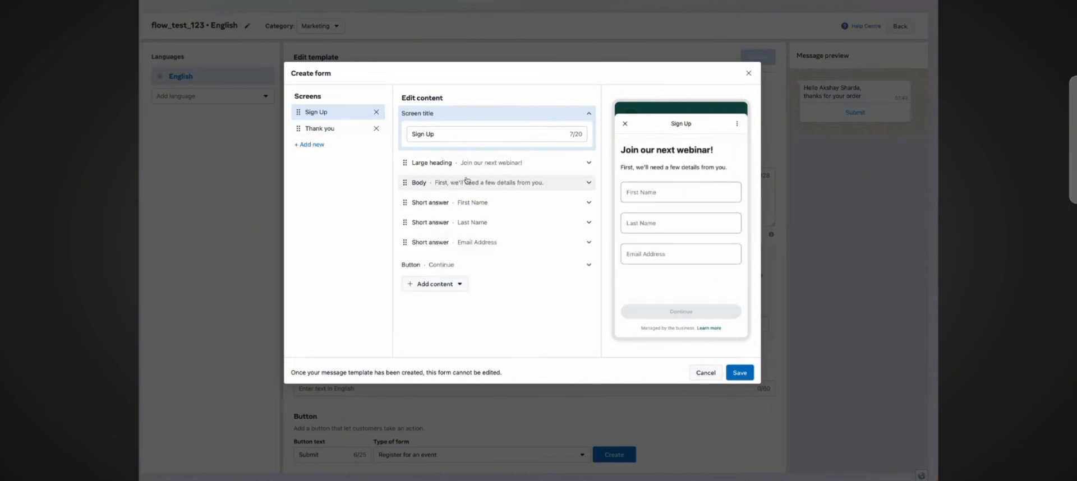
{"action": "left_click", "coordinate": [376, 112]}
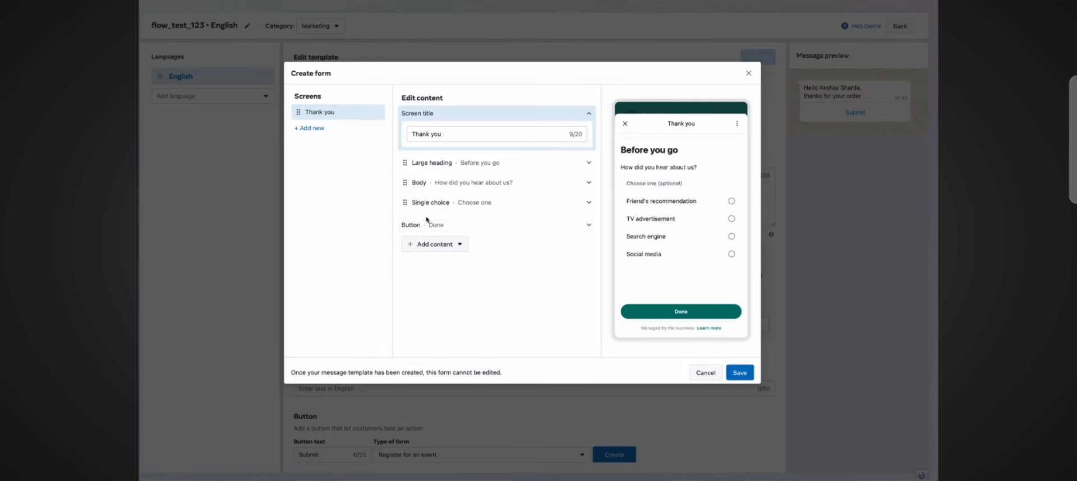
Step: Rename the remaining screen's title to Question 1
{"action": "left_click", "coordinate": [310, 128]}
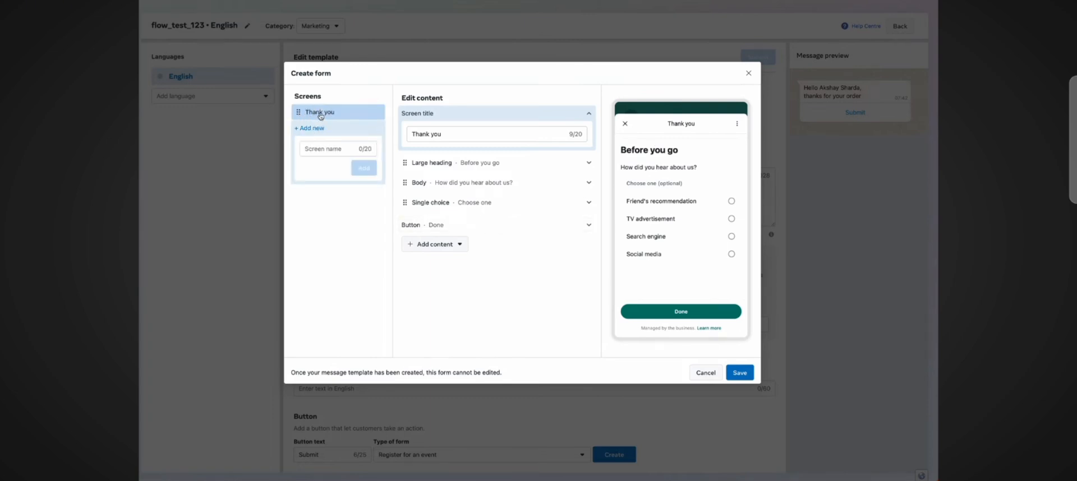
{"action": "left_click", "coordinate": [439, 139]}
{"action": "triple_click", "coordinate": [440, 136]}
{"action": "type", "text": "Que"}
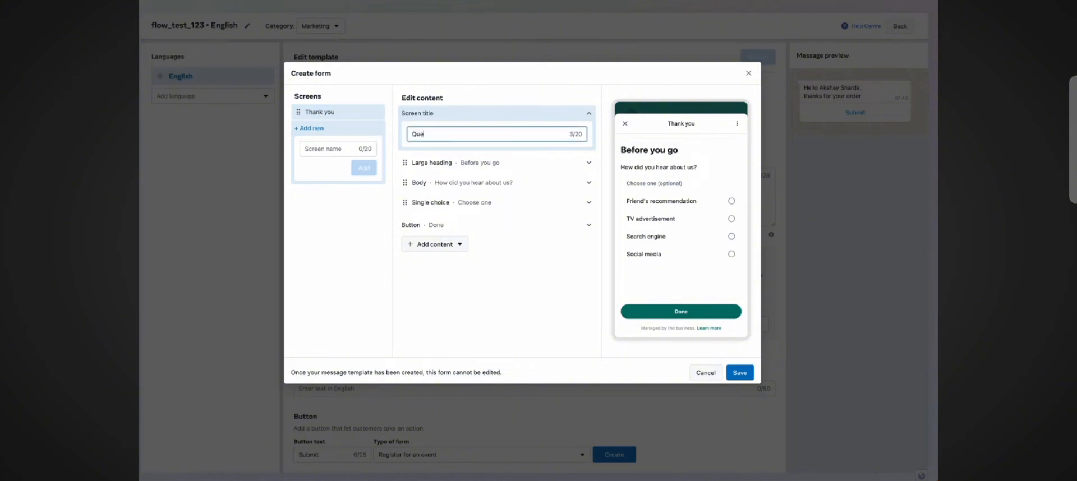
{"action": "type", "text": "stion 1"}
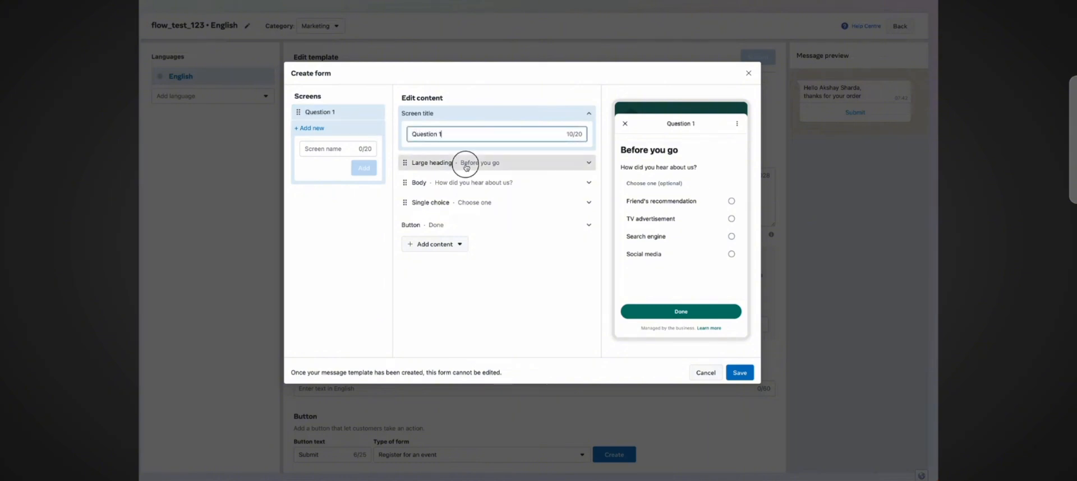
Step: Change the screen's large heading to Welcome To Our Quiz
{"action": "left_click", "coordinate": [466, 162]}
{"action": "triple_click", "coordinate": [452, 207]}
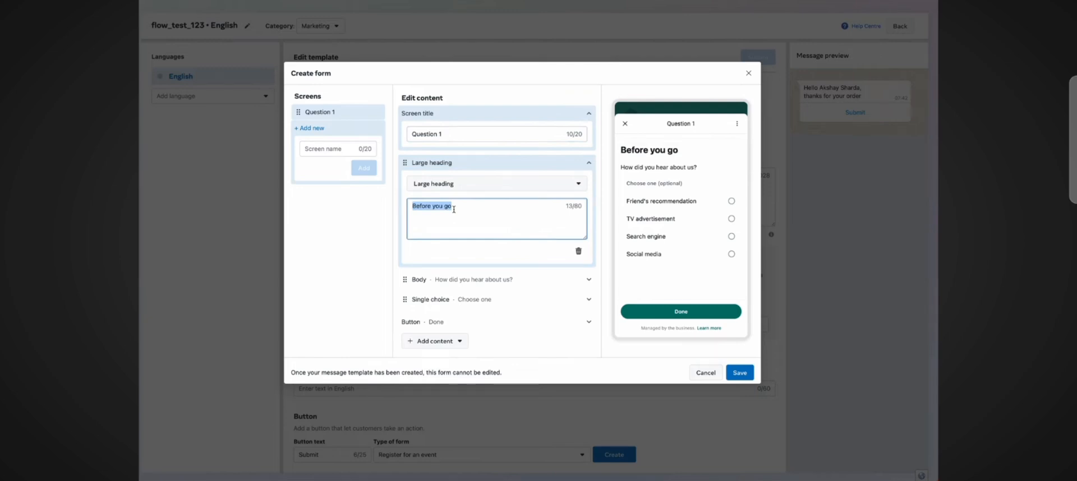
{"action": "type", "text": "Welcome"}
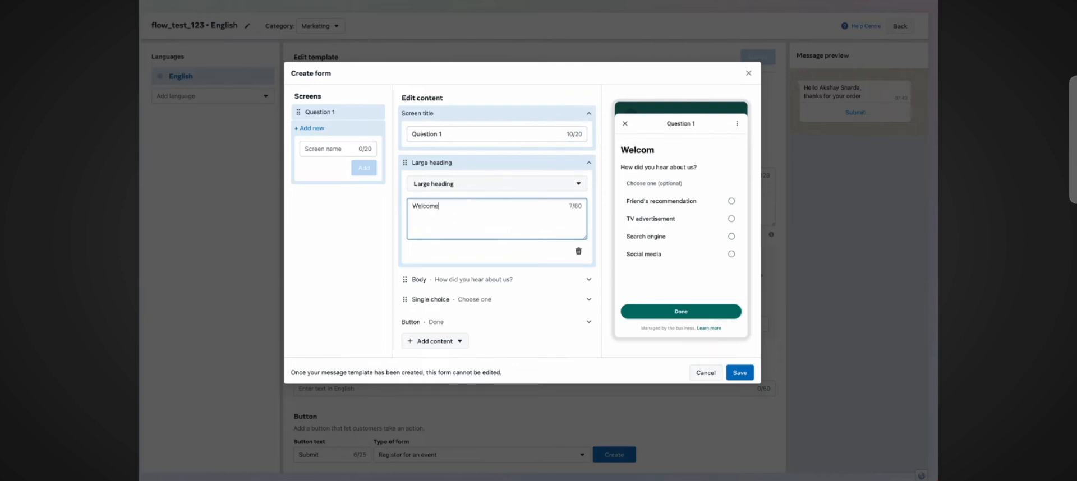
{"action": "type", "text": " To Our Wu"}
{"action": "type", "text": "Quiz"}
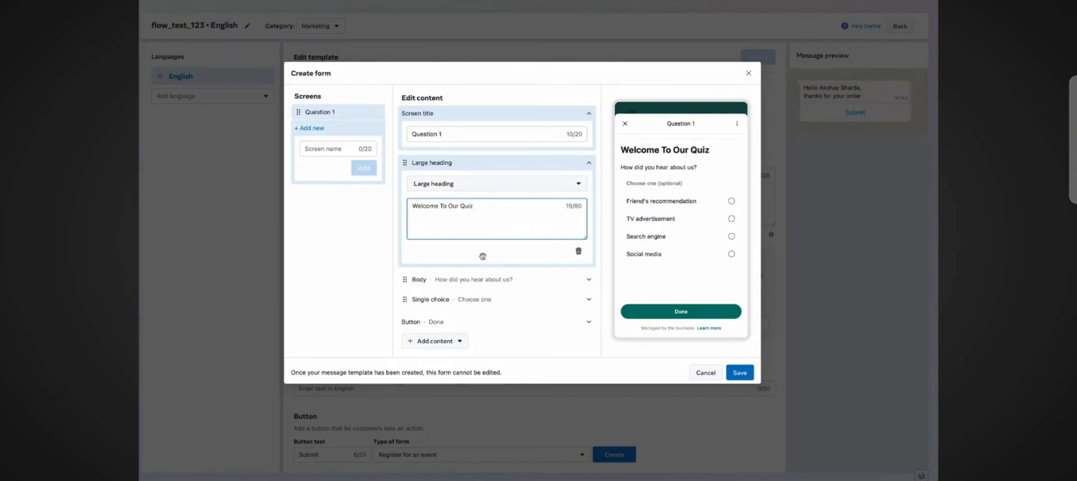
Step: Delete the Body and Single choice components from the Question 1 screen
{"action": "left_click", "coordinate": [486, 281]}
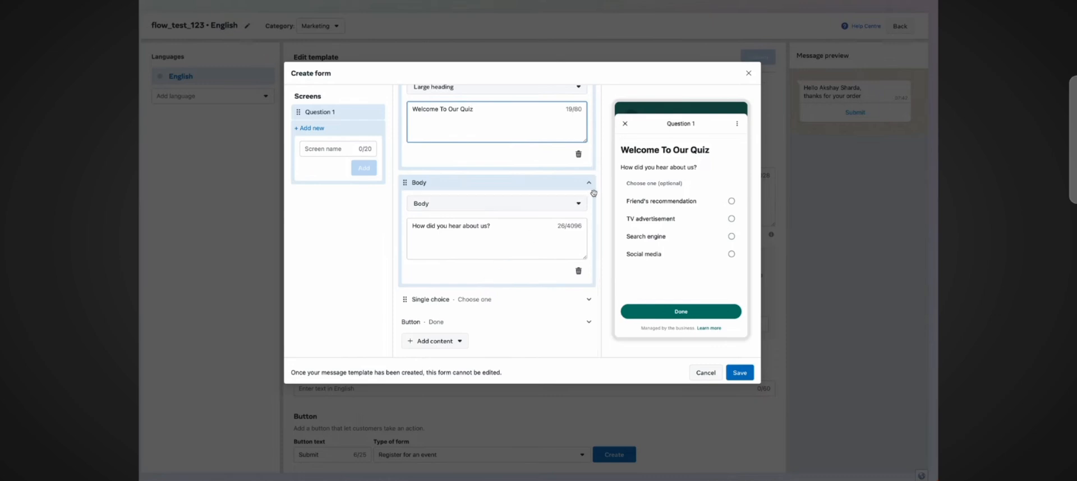
{"action": "left_click", "coordinate": [578, 271]}
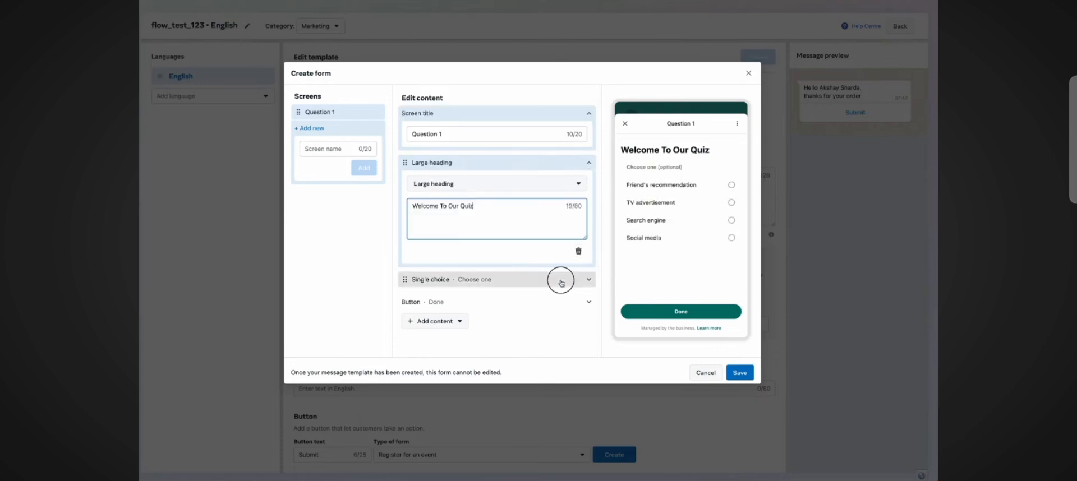
{"action": "left_click", "coordinate": [561, 279]}
{"action": "scroll", "coordinate": [571, 299], "scroll_direction": "down", "scroll_amount": 5}
{"action": "left_click", "coordinate": [578, 291]}
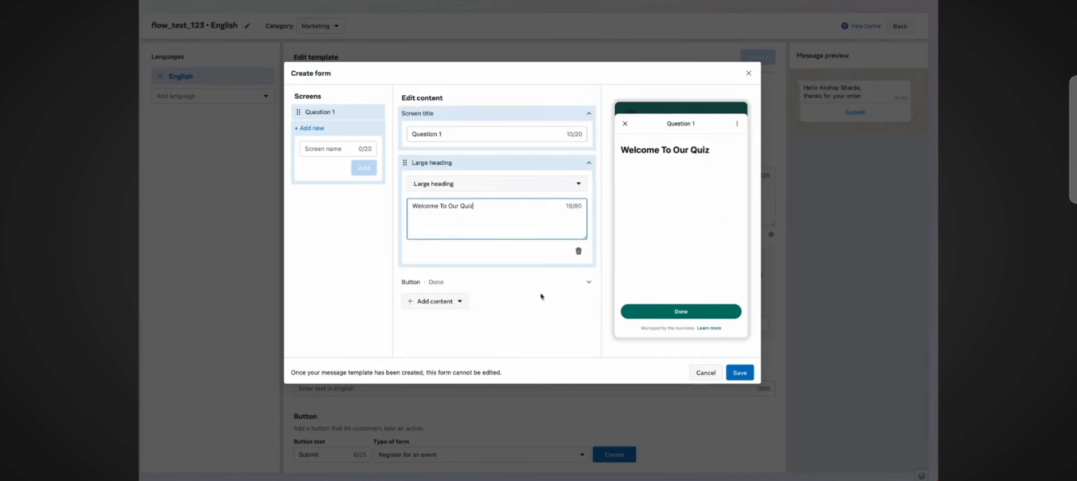
Step: Set the screen's button label to Next Question and collapse the edited sections
{"action": "left_click", "coordinate": [506, 281]}
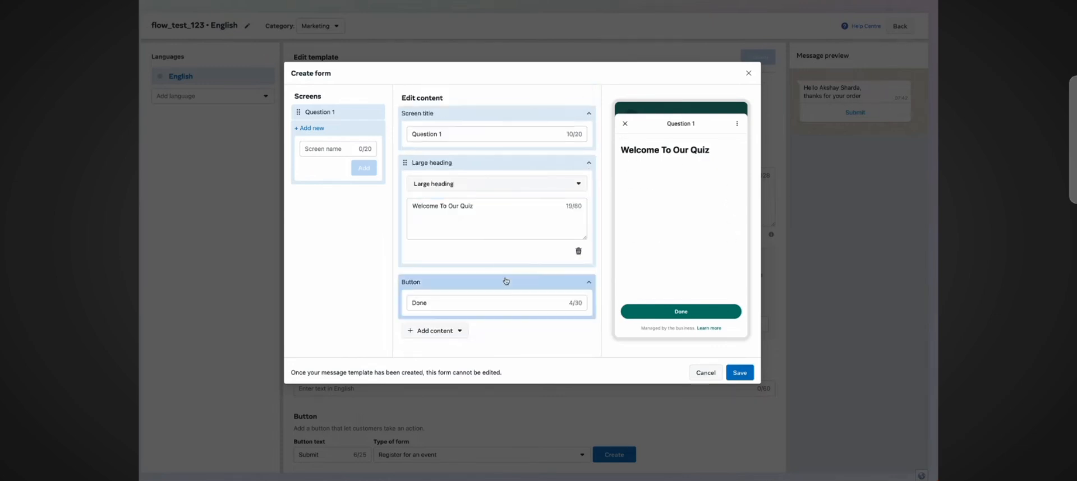
{"action": "left_click", "coordinate": [589, 288]}
{"action": "left_click", "coordinate": [583, 281]}
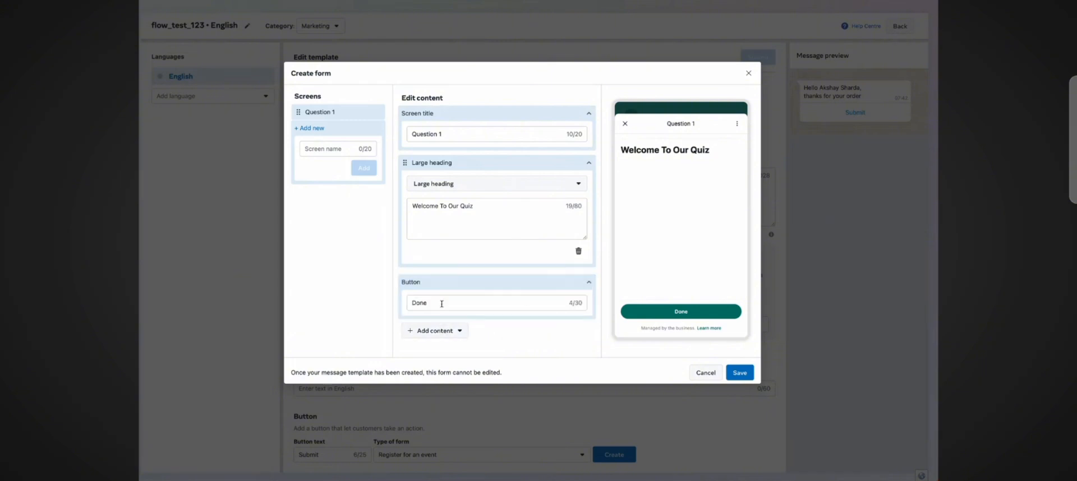
{"action": "left_click", "coordinate": [452, 303]}
{"action": "double_click", "coordinate": [452, 303]}
{"action": "type", "text": "N"}
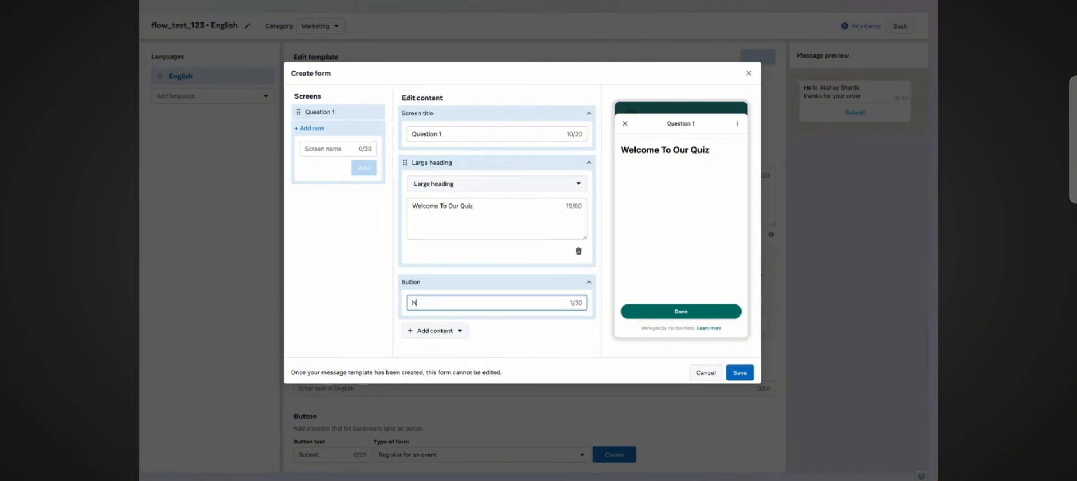
{"action": "type", "text": "ext Question"}
{"action": "left_click", "coordinate": [589, 162]}
{"action": "left_click", "coordinate": [590, 116]}
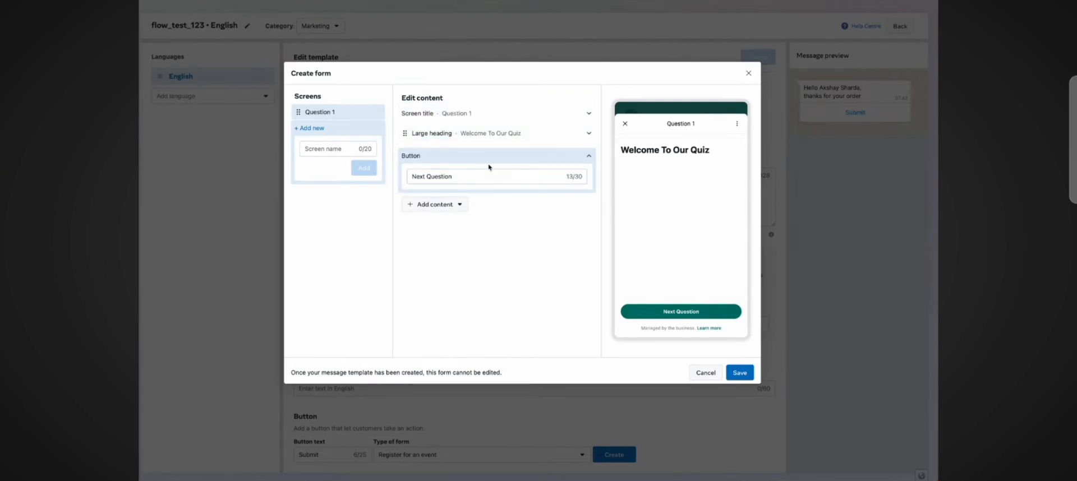
Step: Add a single choice component to the Question 1 screen and label it What is your gender ?
{"action": "left_click", "coordinate": [450, 203]}
{"action": "mouse_move", "coordinate": [444, 227]}
{"action": "mouse_move", "coordinate": [451, 262]}
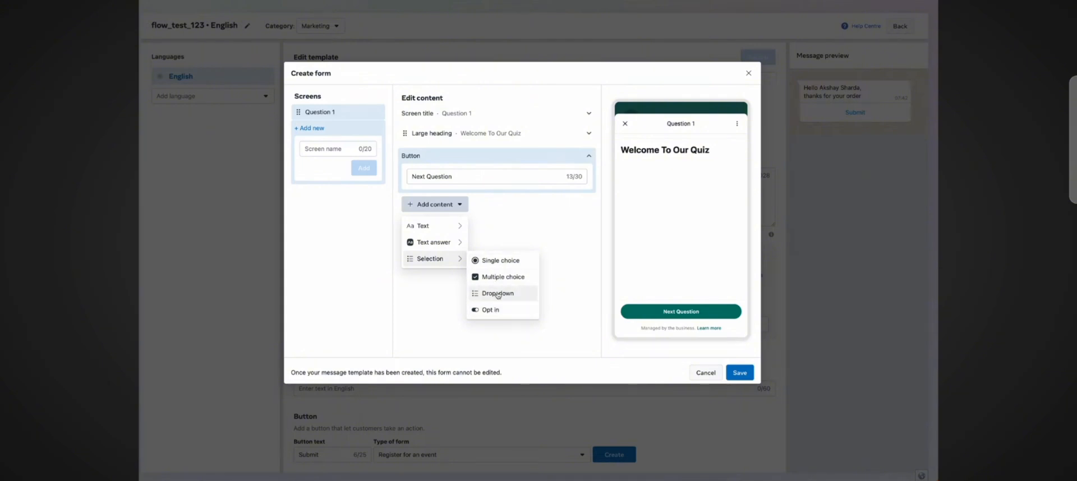
{"action": "left_click", "coordinate": [493, 261]}
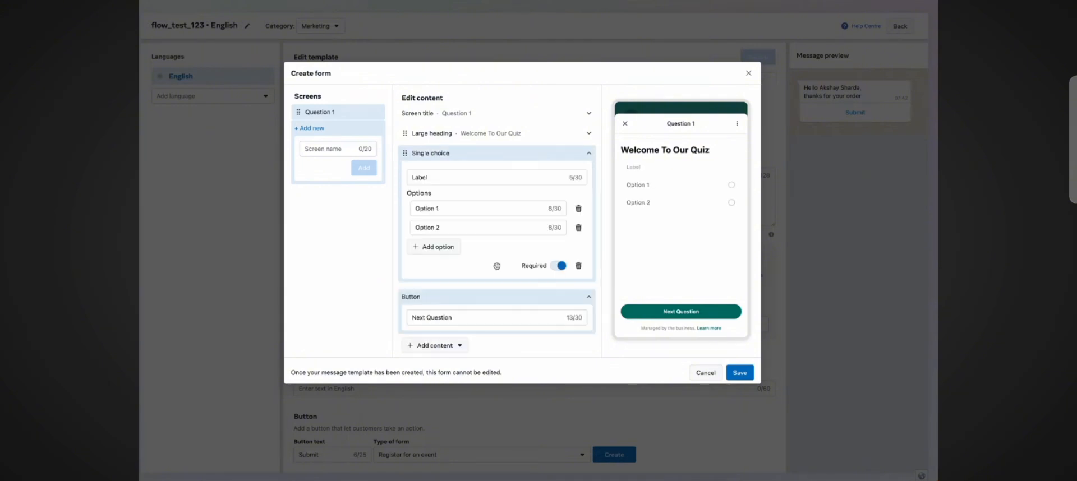
{"action": "double_click", "coordinate": [474, 177]}
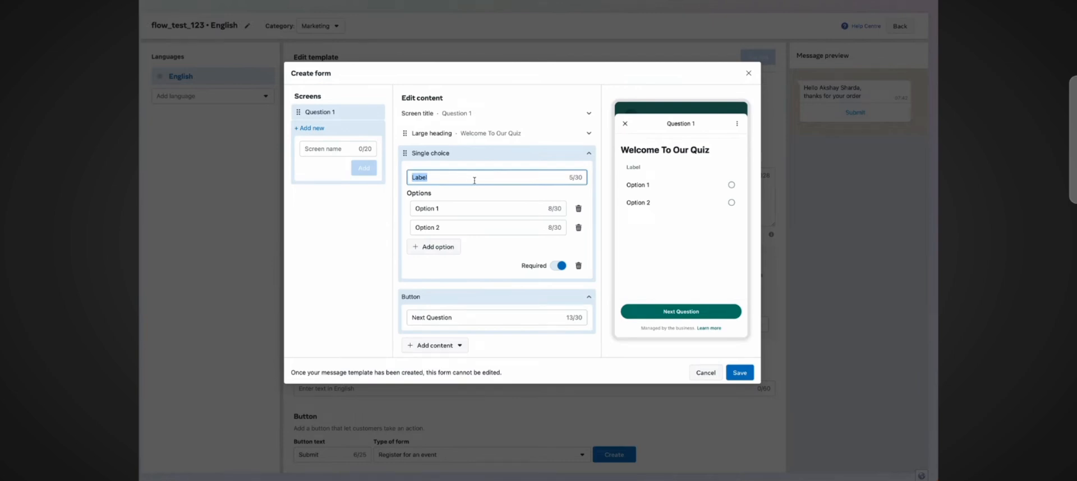
{"action": "type", "text": "What is your gender ?"}
Step: Set the gender options to Male and Female and add a third option named Other
{"action": "triple_click", "coordinate": [481, 209]}
{"action": "type", "text": "Male"}
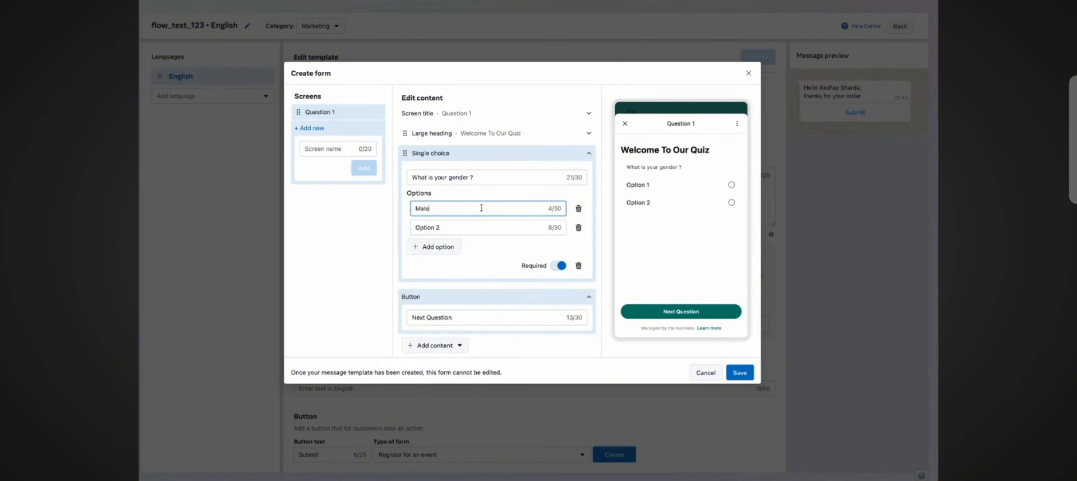
{"action": "triple_click", "coordinate": [482, 228]}
{"action": "type", "text": "Fem"}
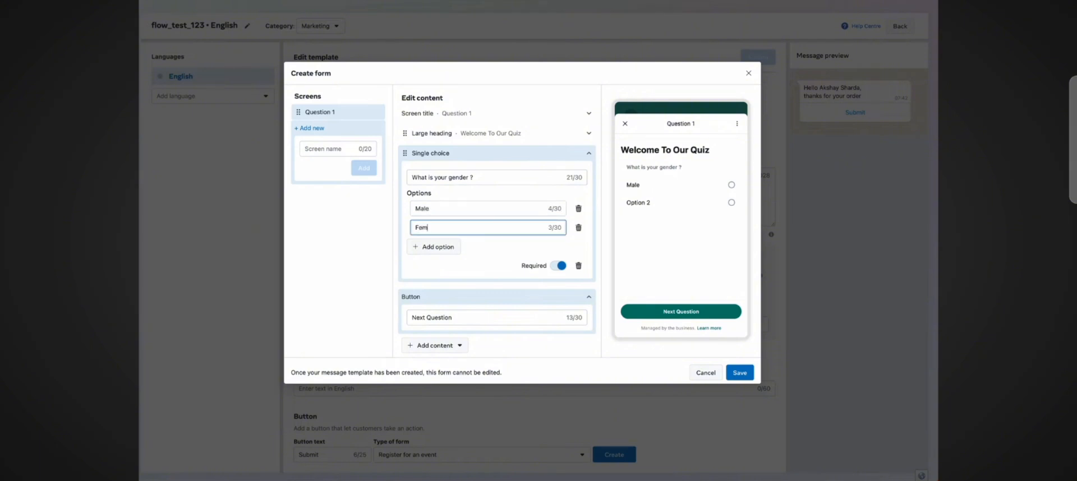
{"action": "type", "text": "ale"}
{"action": "left_click", "coordinate": [454, 249]}
{"action": "triple_click", "coordinate": [455, 250]}
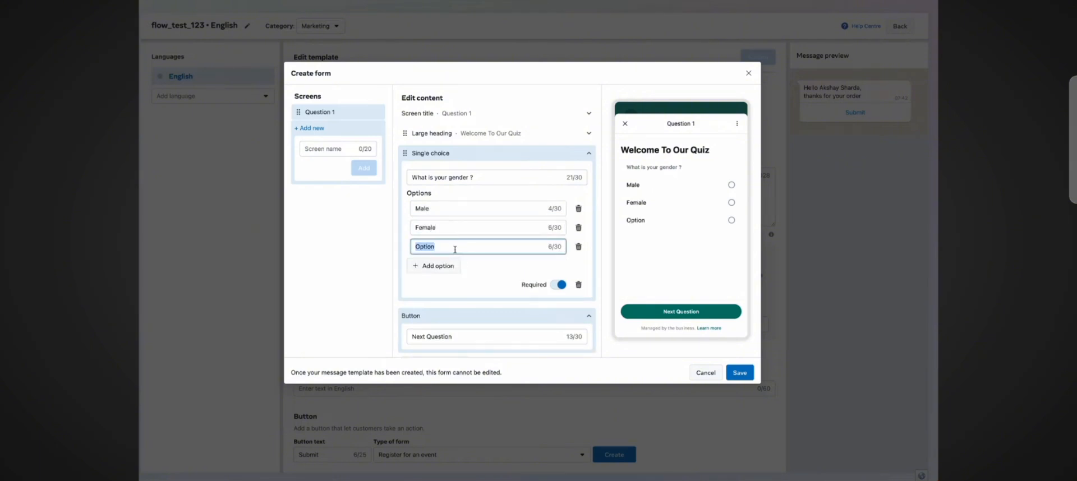
{"action": "type", "text": "Other"}
Step: Add a new form screen named Question 2
{"action": "scroll", "coordinate": [591, 285], "scroll_direction": "down", "scroll_amount": 1}
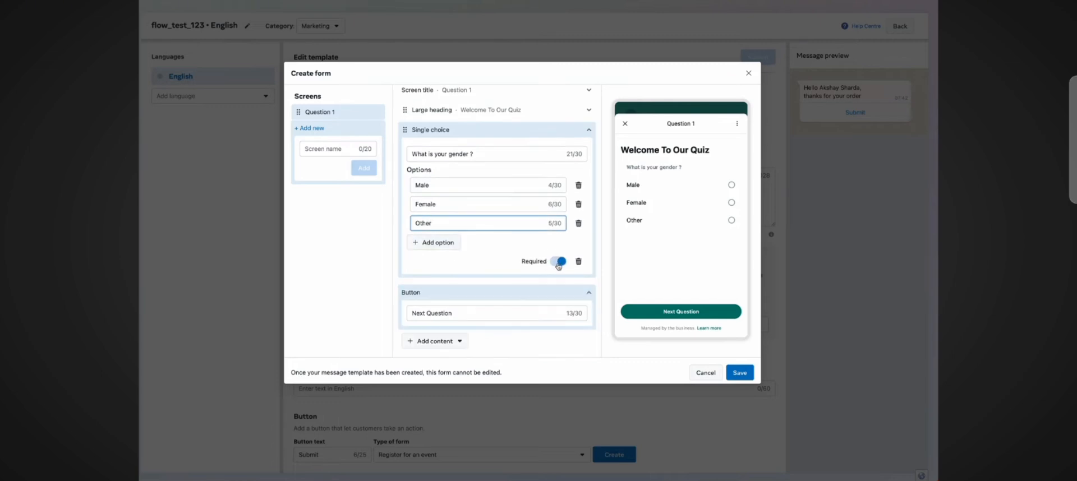
{"action": "left_click", "coordinate": [349, 148]}
{"action": "type", "text": "Question 2"}
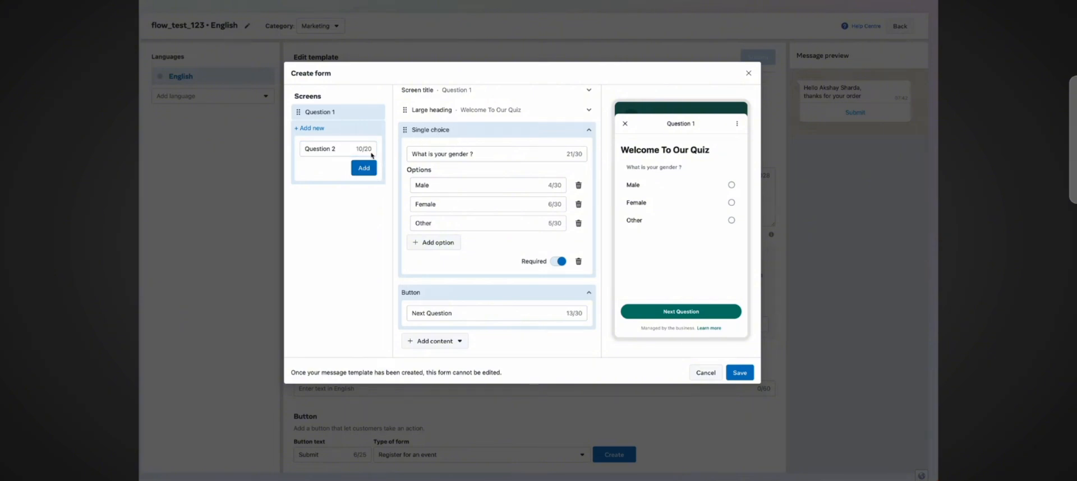
{"action": "left_click", "coordinate": [364, 168]}
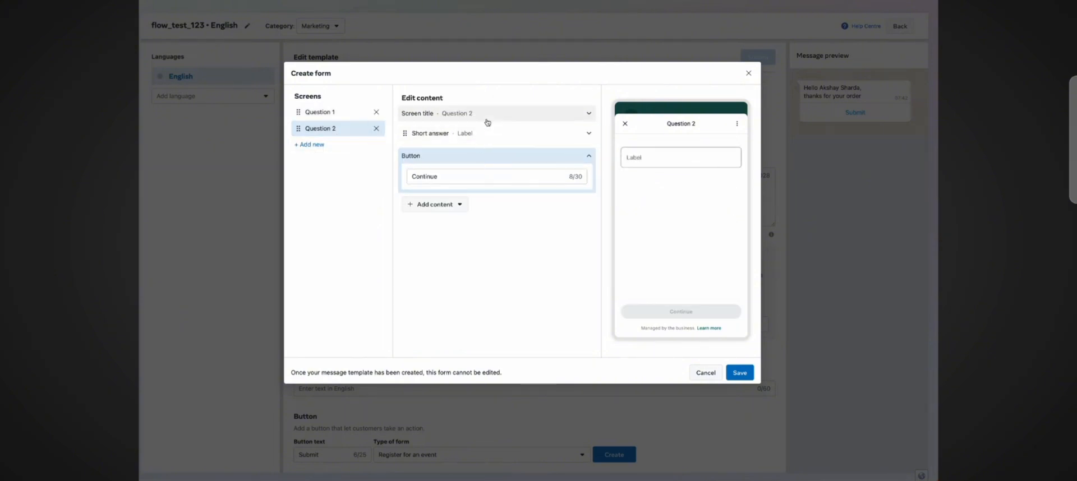
Step: Set the Question 2 button label to Next Question and delete its Short answer component
{"action": "double_click", "coordinate": [528, 177]}
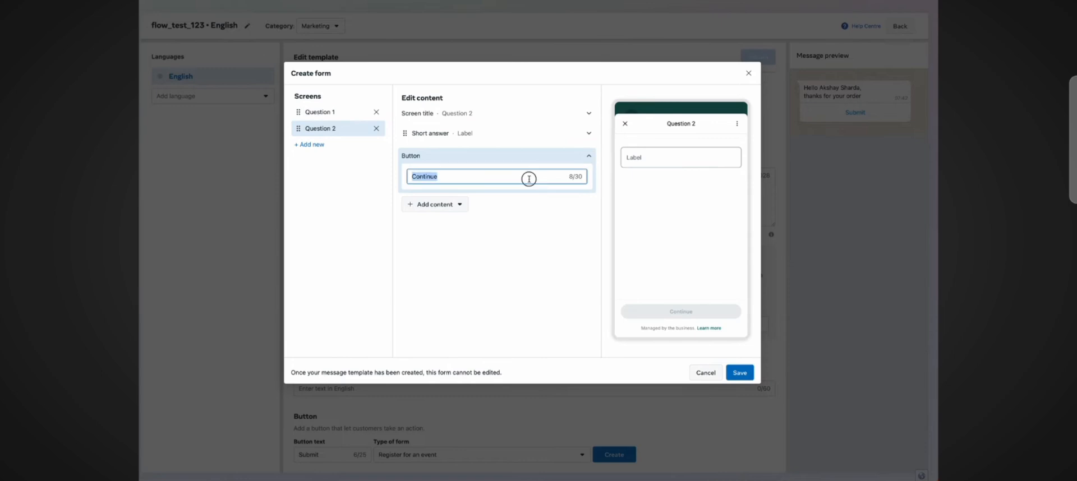
{"action": "type", "text": "Next Question"}
{"action": "left_click", "coordinate": [463, 206]}
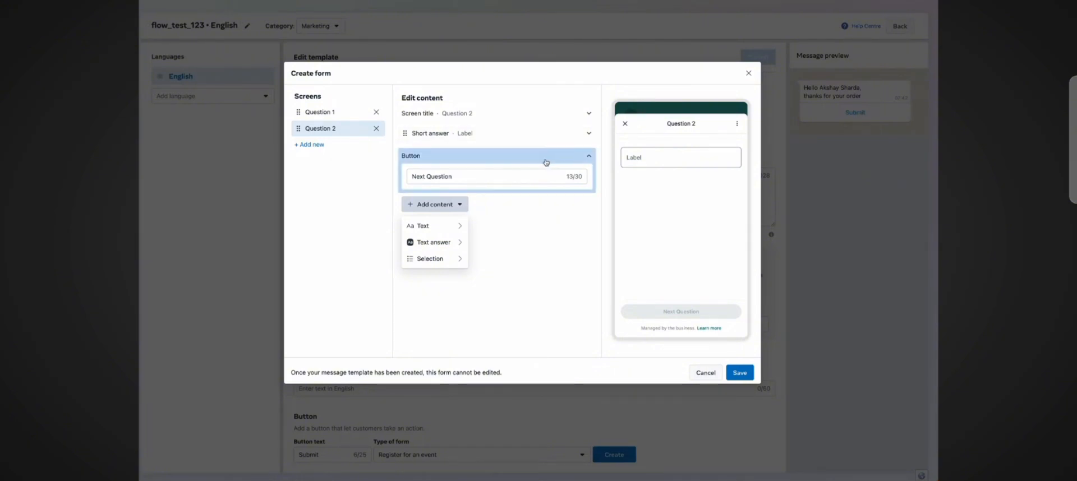
{"action": "left_click", "coordinate": [515, 134]}
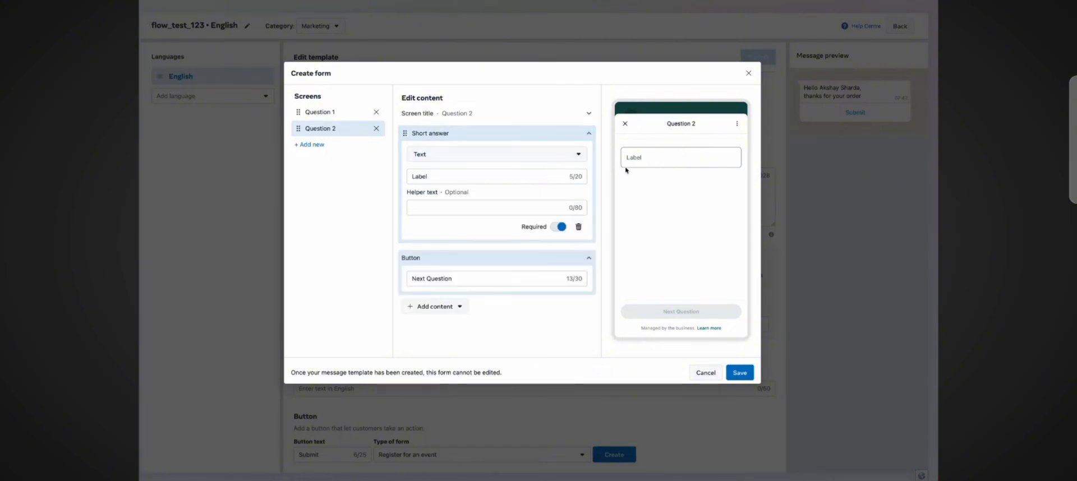
{"action": "left_click", "coordinate": [579, 227]}
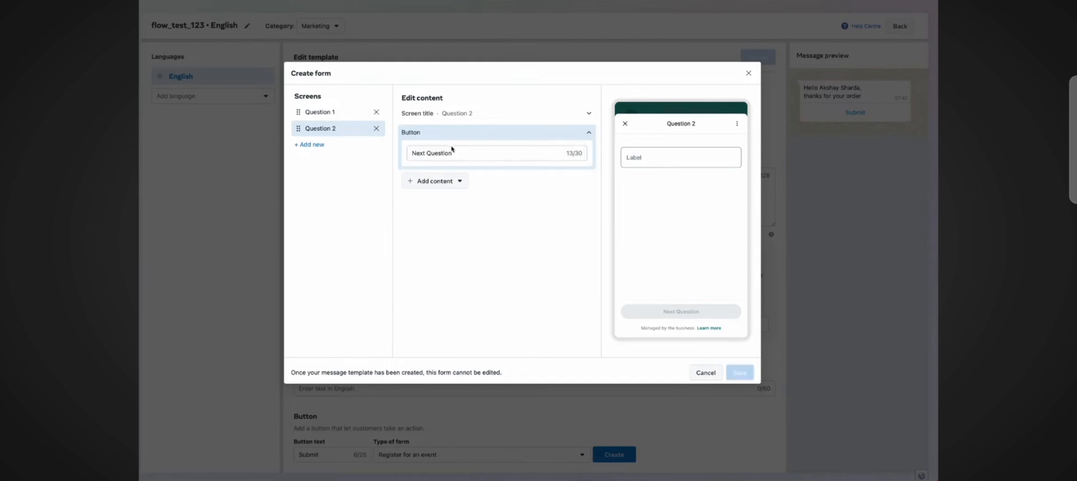
Step: Add a small heading reading What is your age ? to the Question 2 screen
{"action": "left_click", "coordinate": [450, 185]}
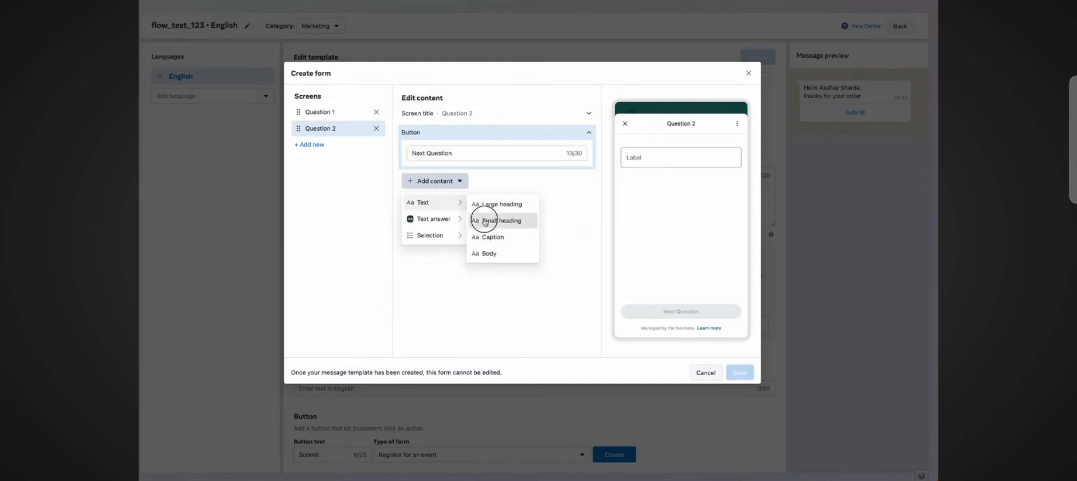
{"action": "left_click", "coordinate": [482, 220]}
{"action": "triple_click", "coordinate": [462, 177]}
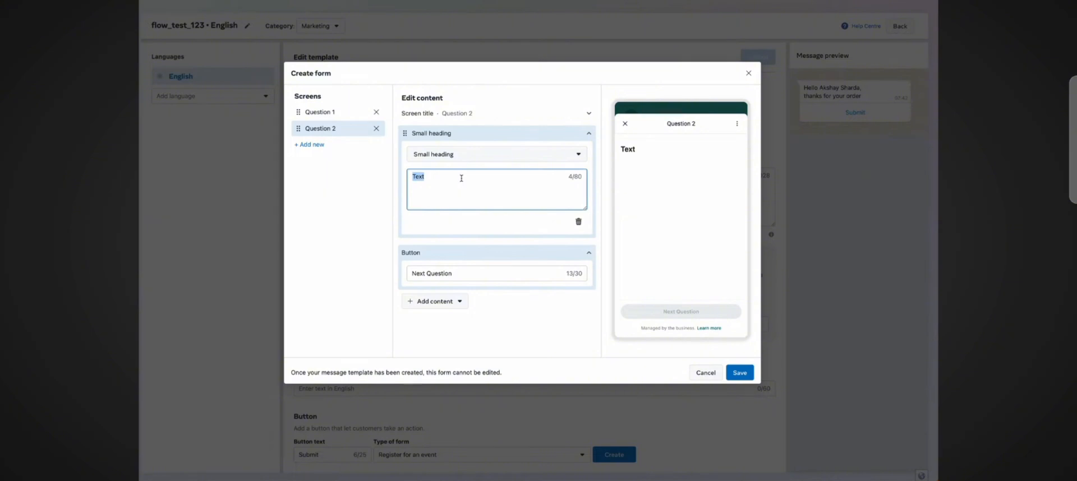
{"action": "type", "text": "What is your age ?"}
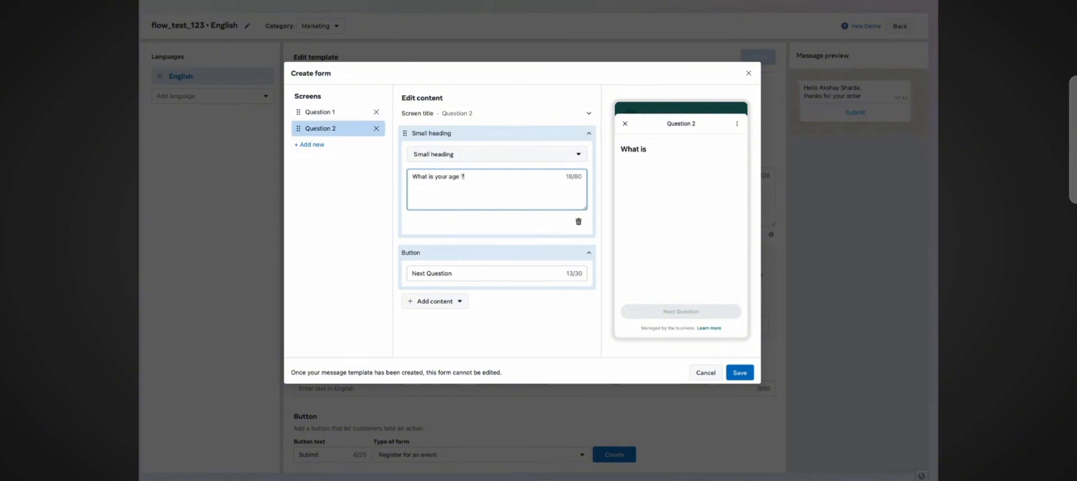
Step: Add a single choice component to the Question 2 screen below the heading
{"action": "left_click", "coordinate": [435, 301]}
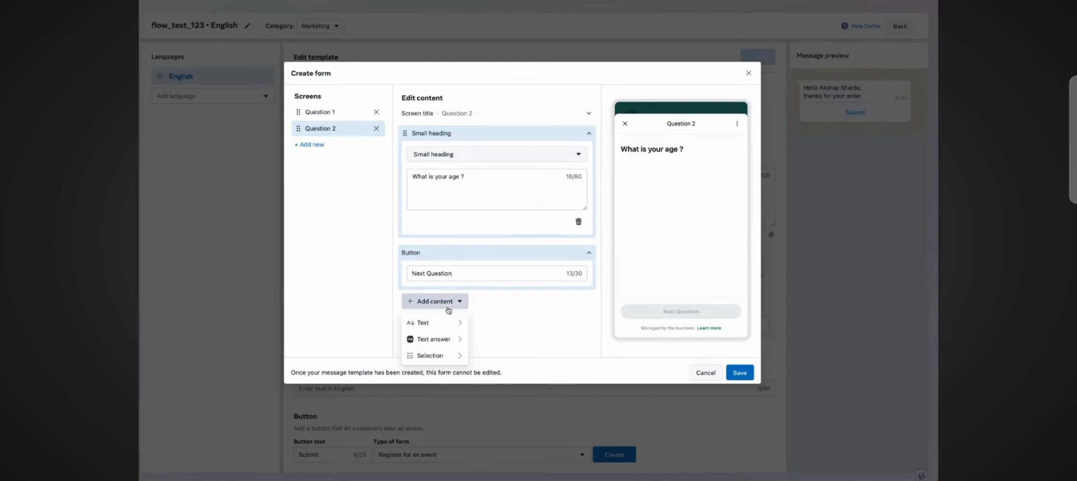
{"action": "mouse_move", "coordinate": [444, 356]}
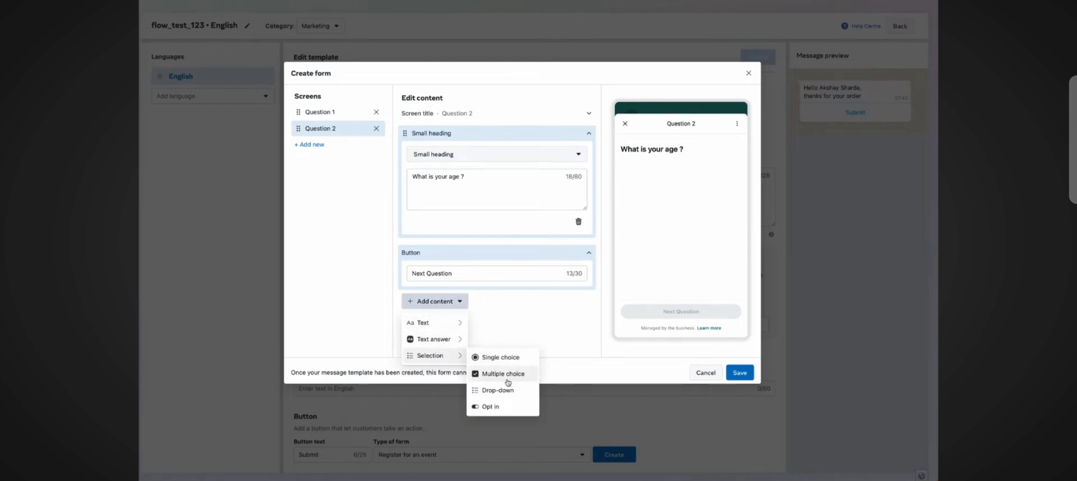
{"action": "left_click", "coordinate": [508, 359]}
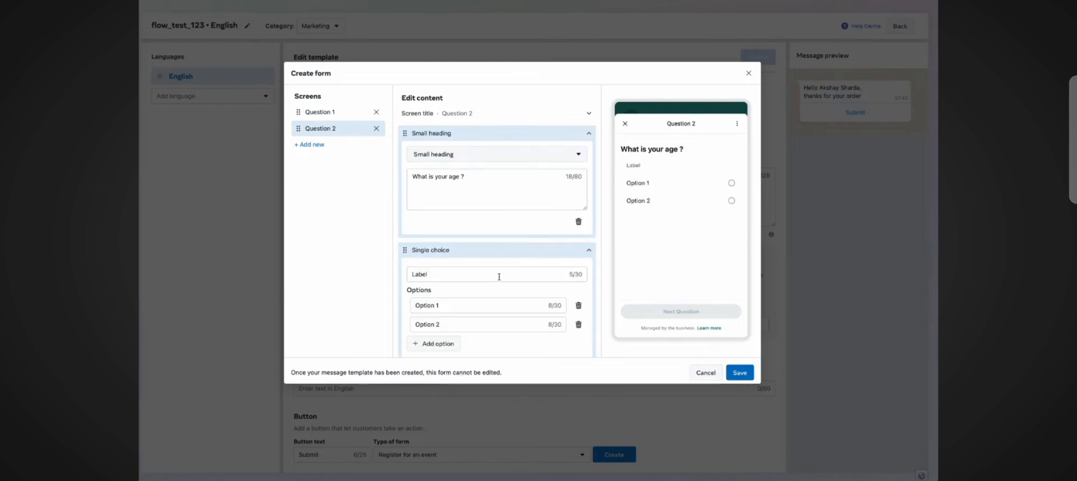
Step: Move the heading text What is your age ? into the single choice label and delete the small heading
{"action": "left_click", "coordinate": [471, 176]}
{"action": "triple_click", "coordinate": [473, 175]}
{"action": "key", "text": "ctrl+c"}
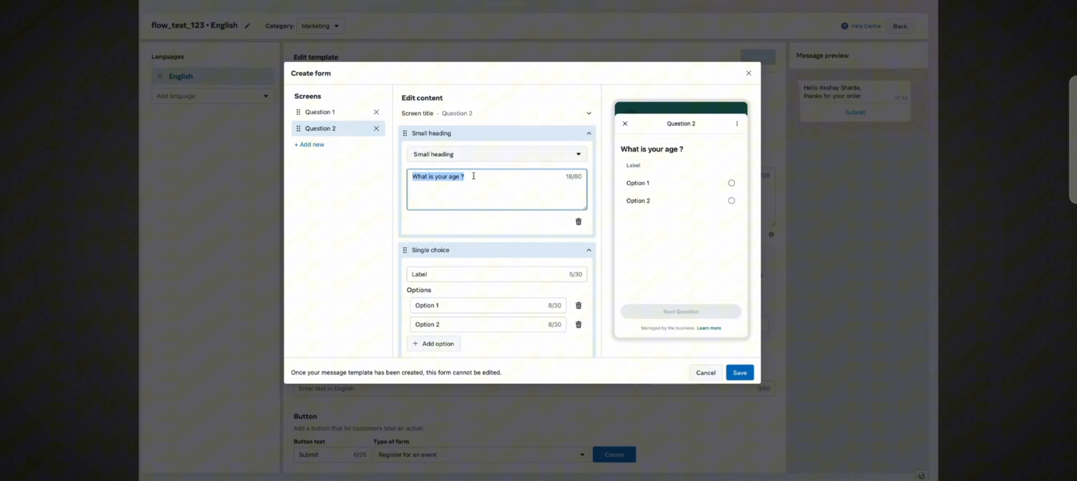
{"action": "left_click", "coordinate": [578, 222]}
{"action": "double_click", "coordinate": [483, 157]}
{"action": "key", "text": "ctrl+v"}
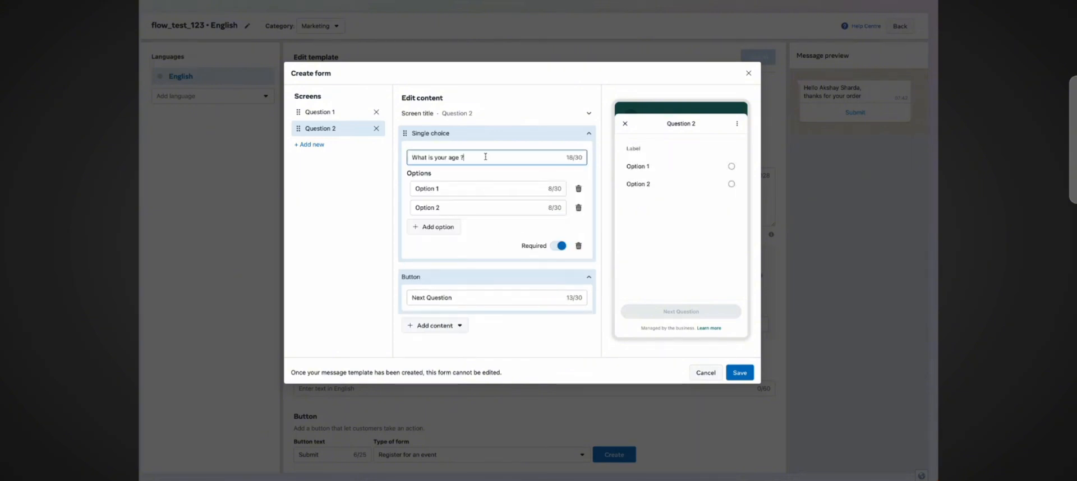
Step: Set the age options to Below 18 Years and 18 - 30 Years, adding a third option Above 30 Years
{"action": "left_click", "coordinate": [489, 188]}
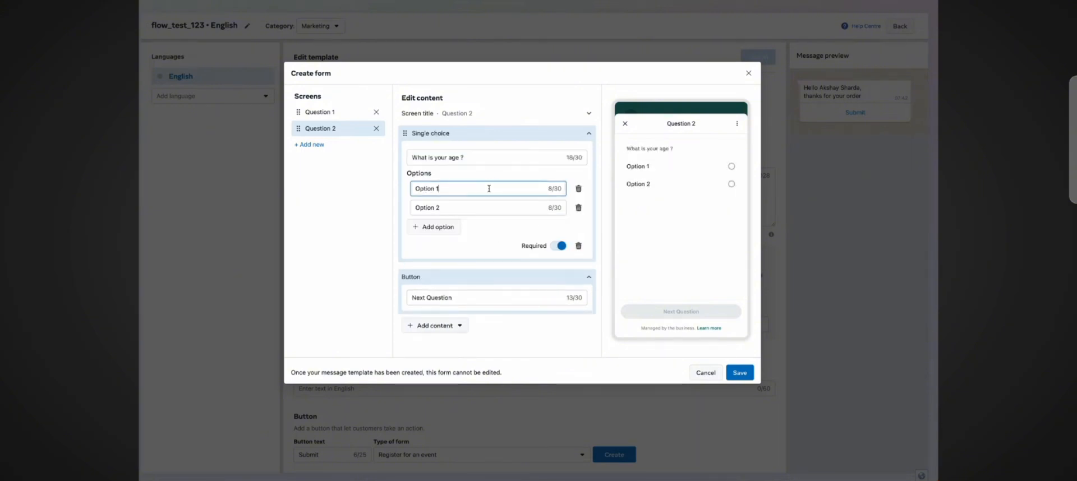
{"action": "triple_click", "coordinate": [452, 189]}
{"action": "type", "text": "Below 18 Years"}
{"action": "triple_click", "coordinate": [451, 209]}
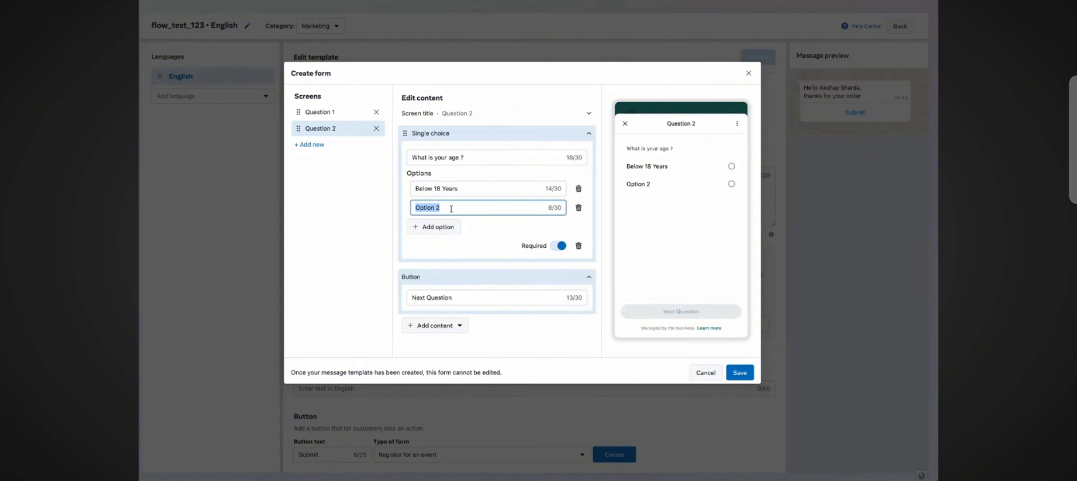
{"action": "type", "text": "18 - "}
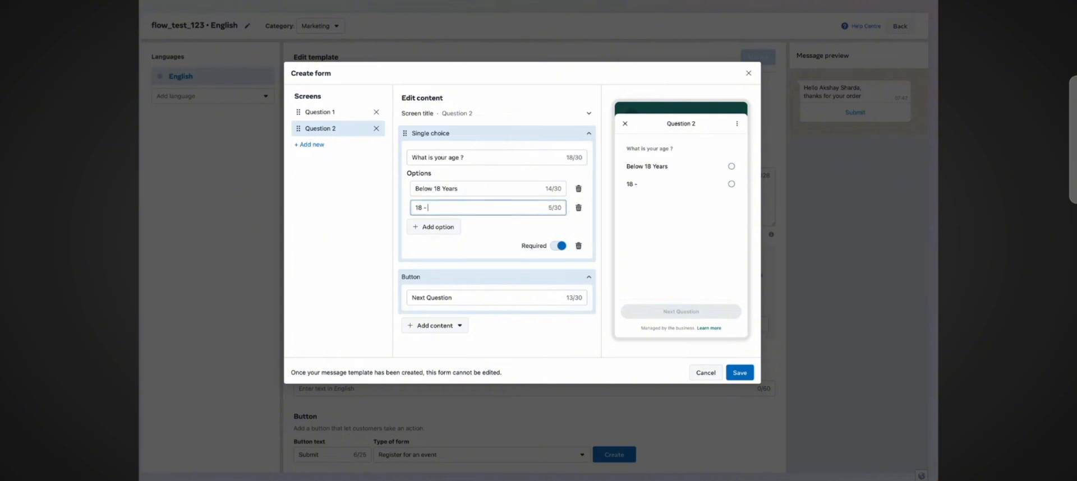
{"action": "type", "text": "30 Years"}
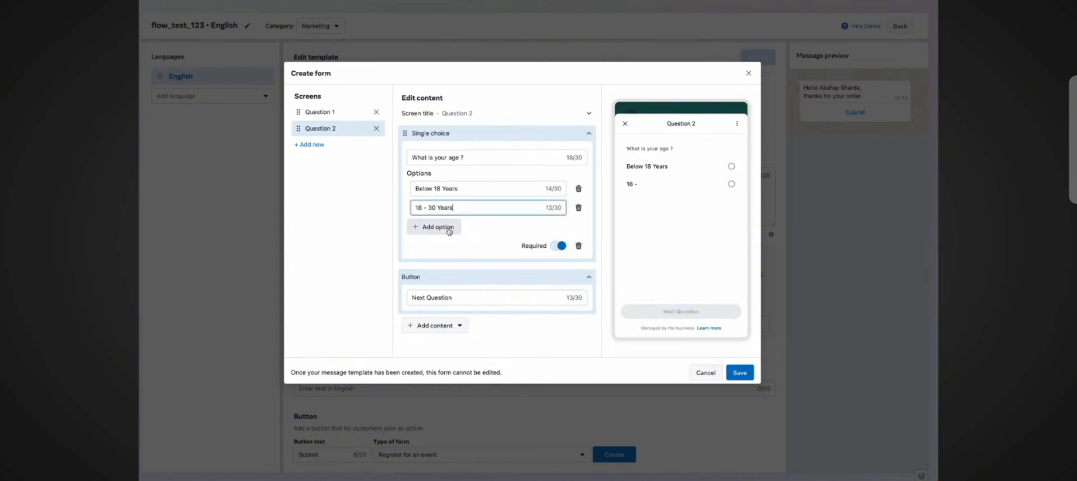
{"action": "left_click", "coordinate": [446, 227]}
{"action": "triple_click", "coordinate": [448, 230]}
{"action": "type", "text": "Above 30 Ye"}
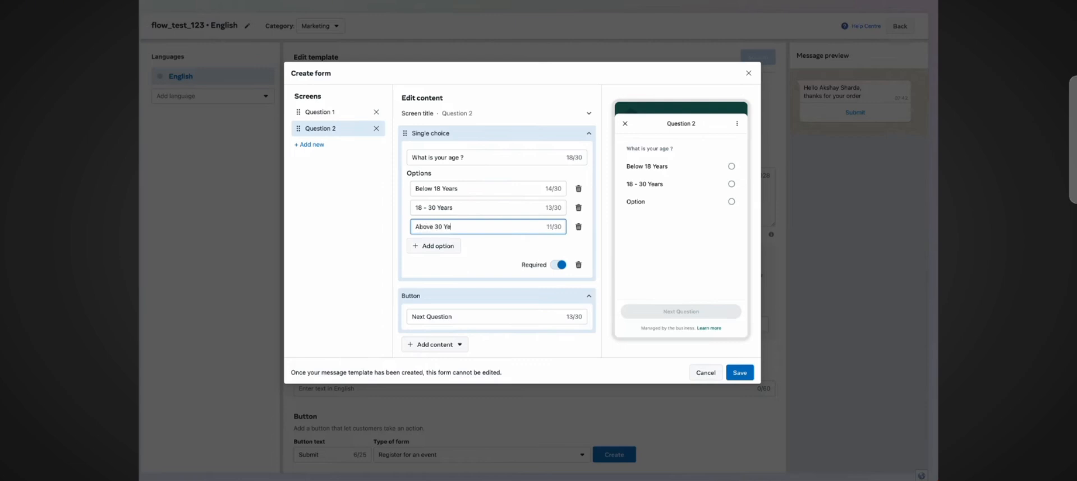
{"action": "type", "text": "ars"}
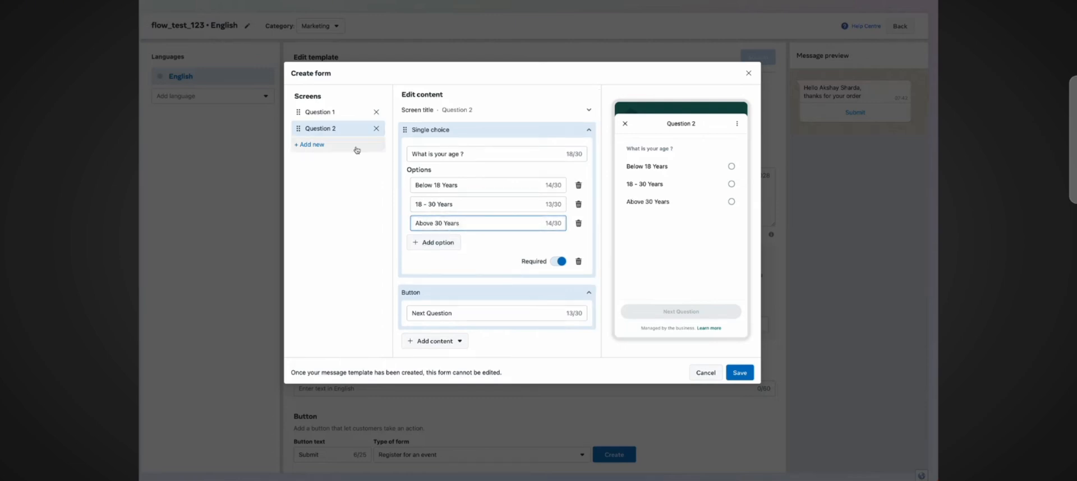
Step: Add a new form screen named Question 3
{"action": "left_click", "coordinate": [355, 147]}
{"action": "left_click", "coordinate": [343, 167]}
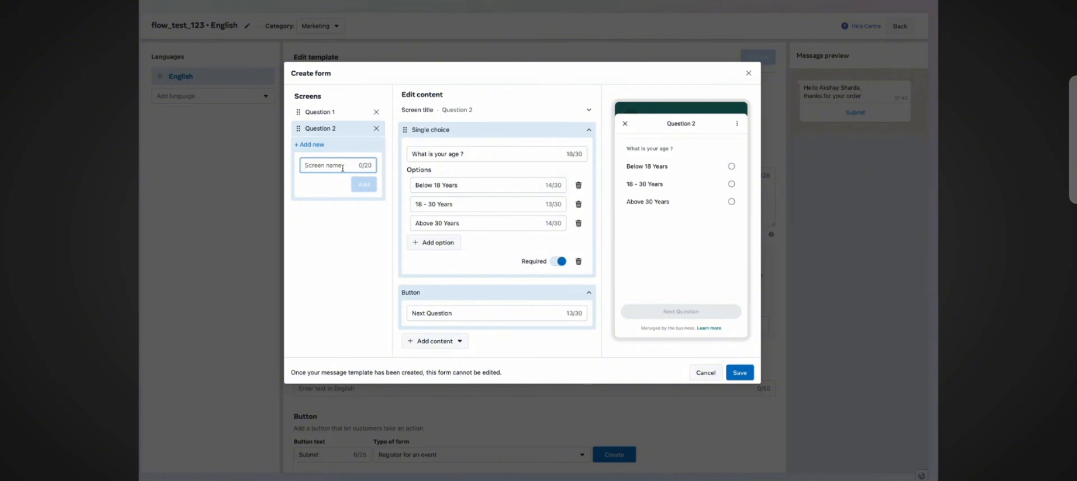
{"action": "type", "text": "Question 3"}
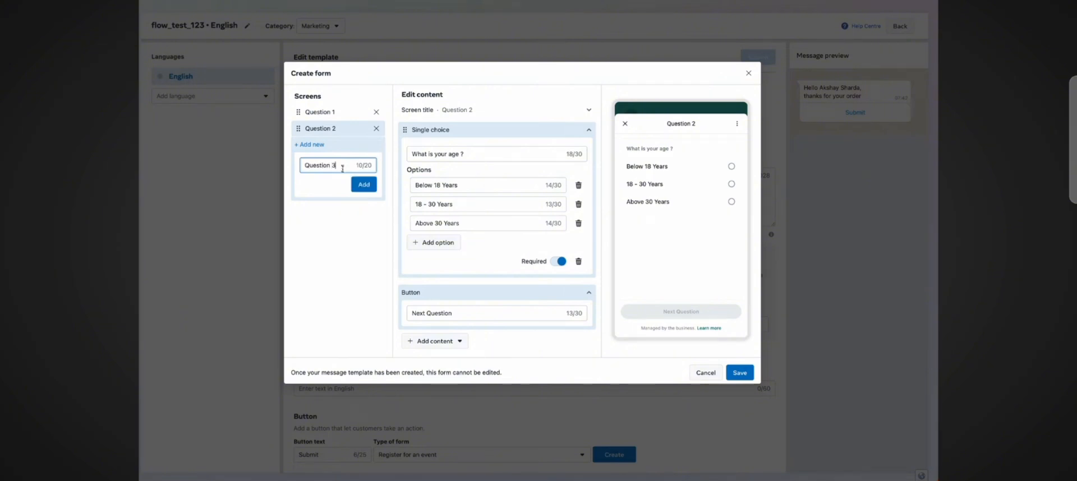
{"action": "left_click", "coordinate": [362, 184]}
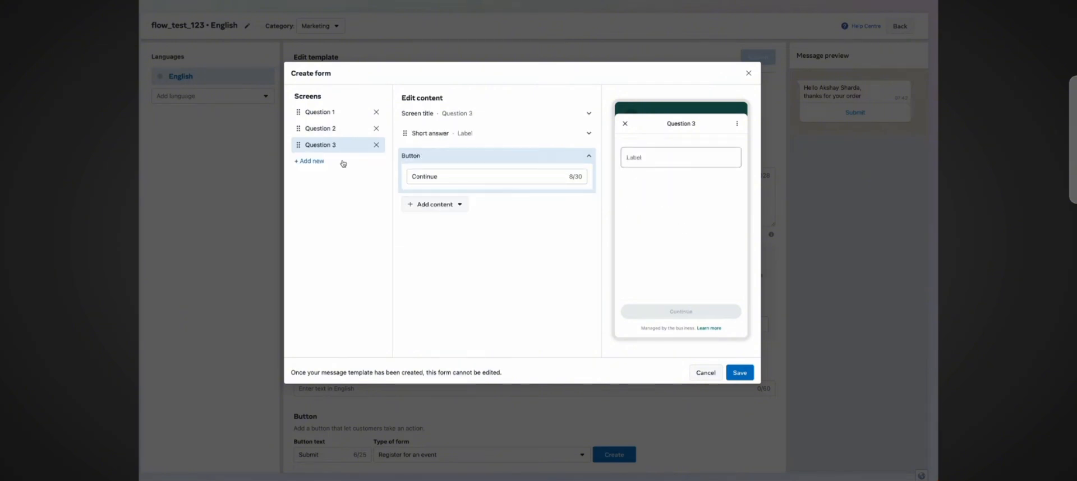
Step: Delete the Question 3 Short answer component and set its button label to Submit
{"action": "left_click", "coordinate": [461, 135]}
{"action": "left_click", "coordinate": [581, 227]}
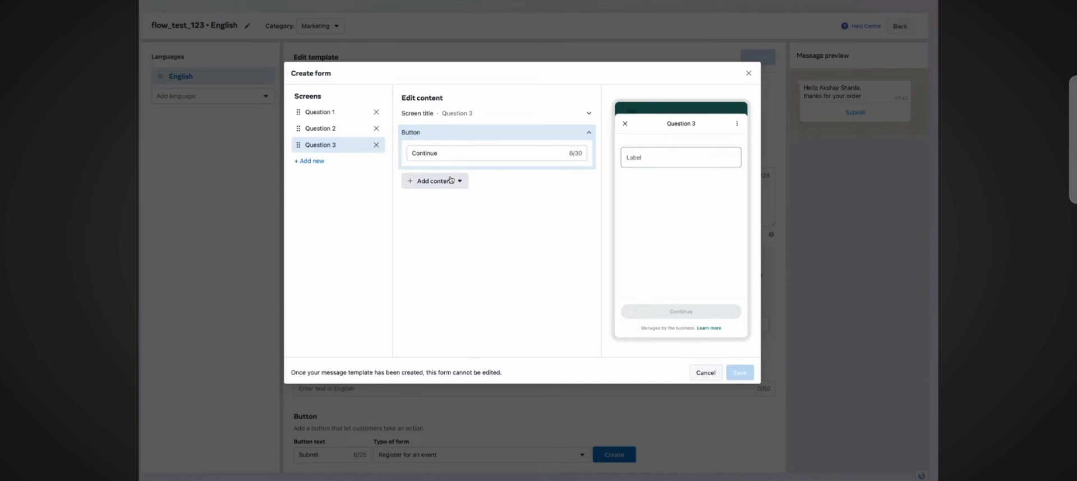
{"action": "double_click", "coordinate": [454, 152]}
{"action": "type", "text": "Submit"}
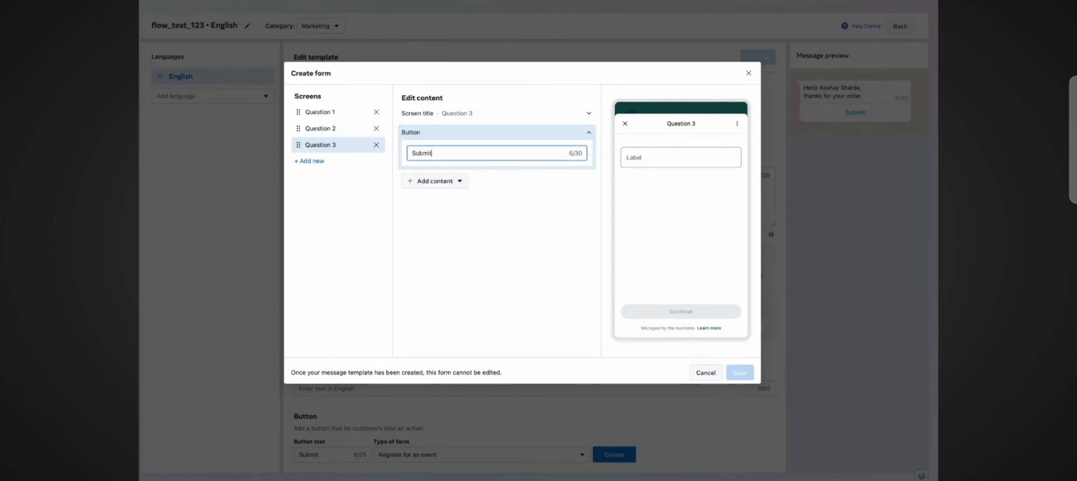
Step: Add a single choice question to Question 3 with the label How would you like to rate us?
{"action": "left_click", "coordinate": [458, 181]}
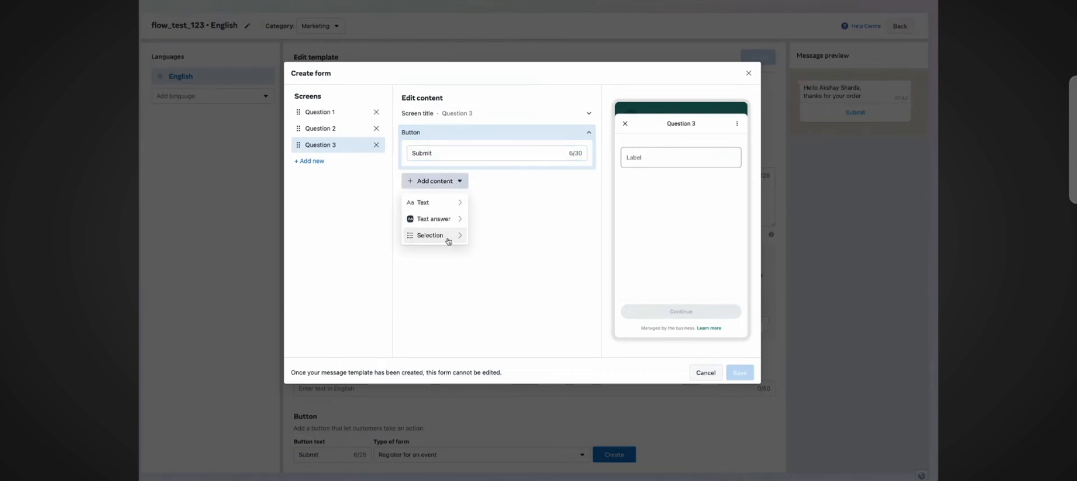
{"action": "mouse_move", "coordinate": [448, 242]}
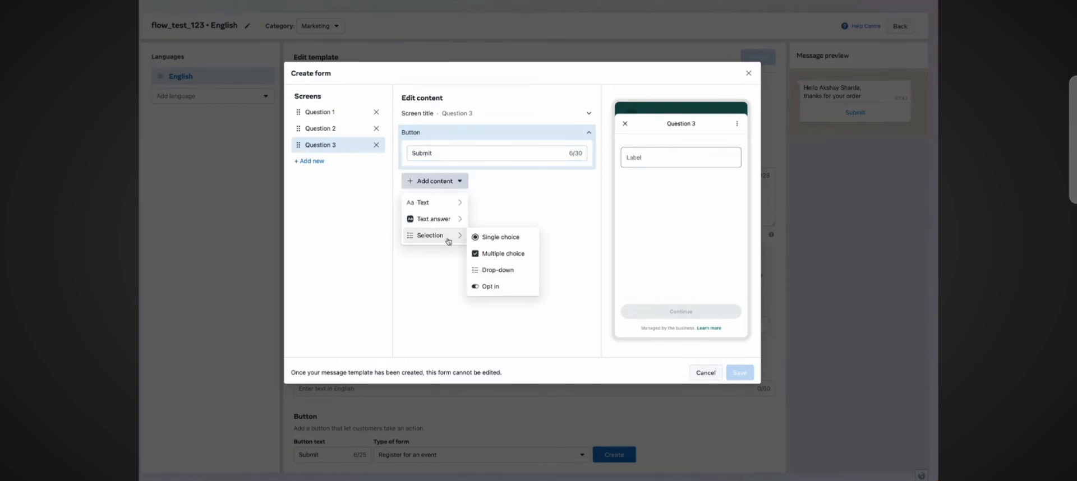
{"action": "left_click", "coordinate": [501, 237]}
{"action": "double_click", "coordinate": [477, 158]}
{"action": "type", "text": "Ho"}
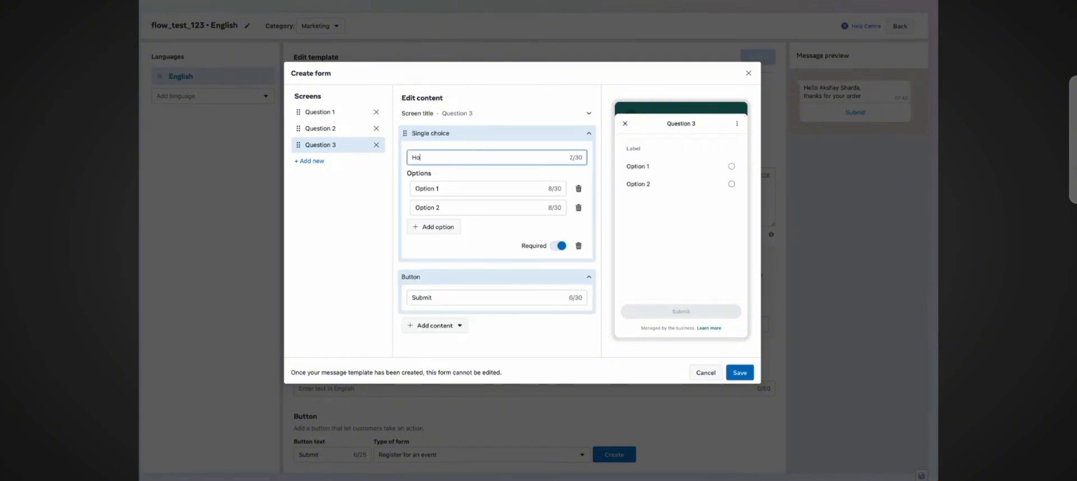
{"action": "type", "text": "w would you like to rate us?"}
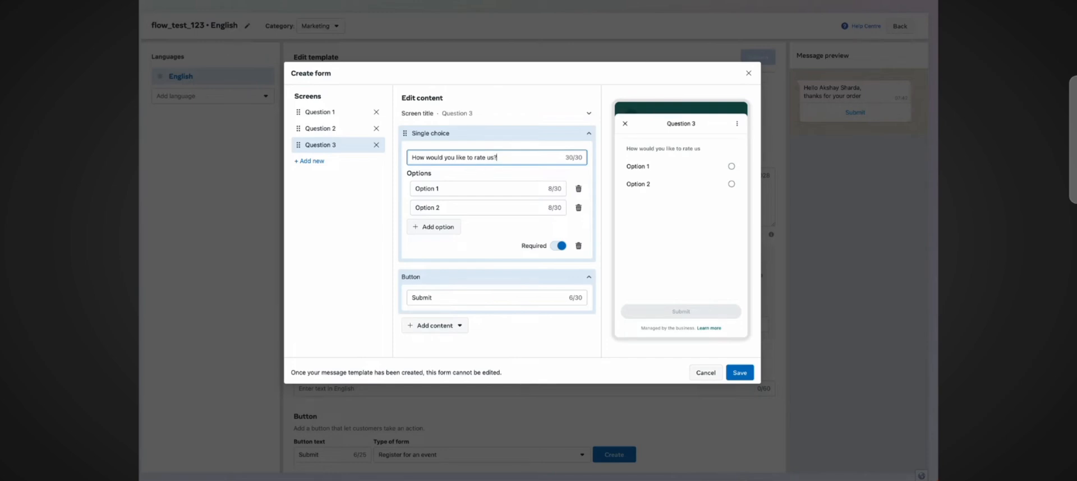
Step: Set the rating options to 5 Star and 4 Star, adding a third option Average
{"action": "triple_click", "coordinate": [494, 188]}
{"action": "type", "text": "5 Sta"}
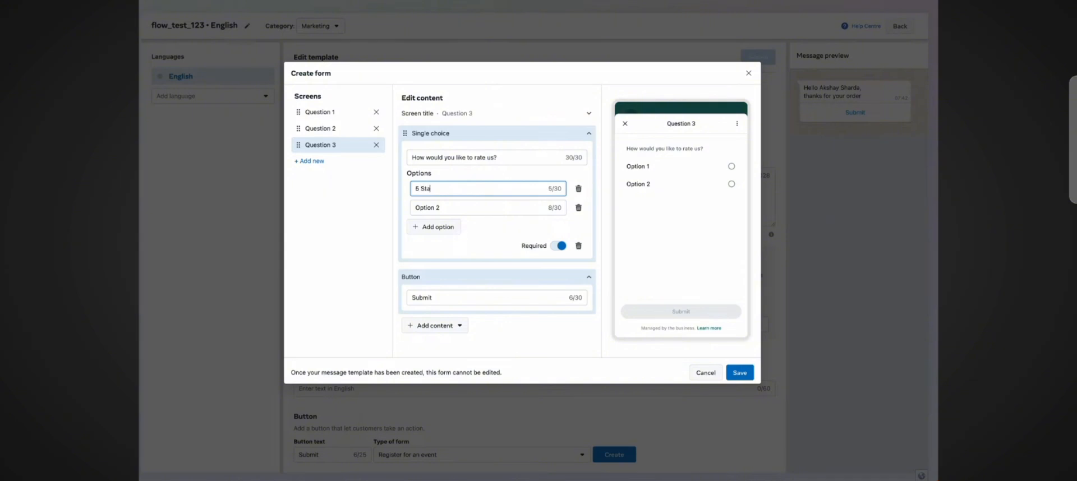
{"action": "type", "text": "r"}
{"action": "triple_click", "coordinate": [502, 205]}
{"action": "type", "text": "4 St"}
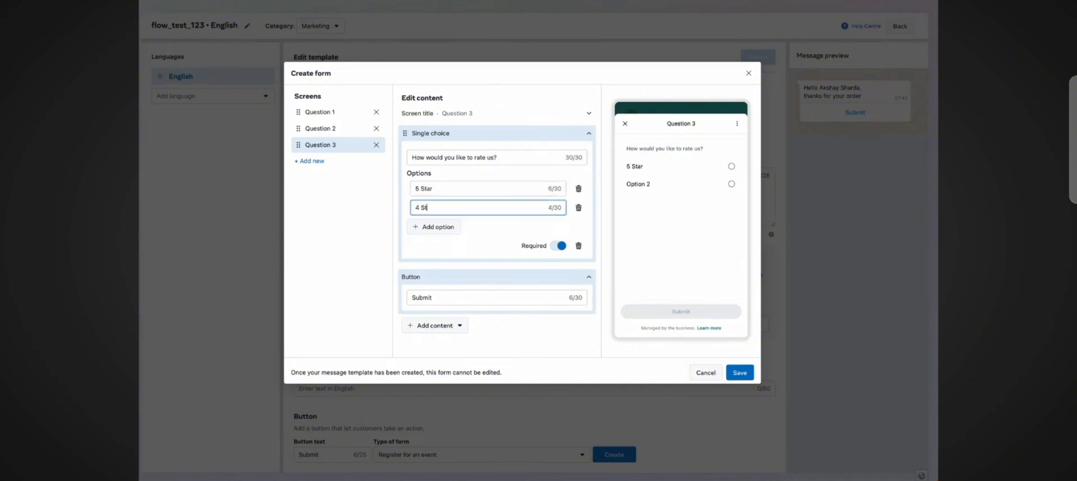
{"action": "left_click", "coordinate": [444, 226]}
{"action": "type", "text": "Average"}
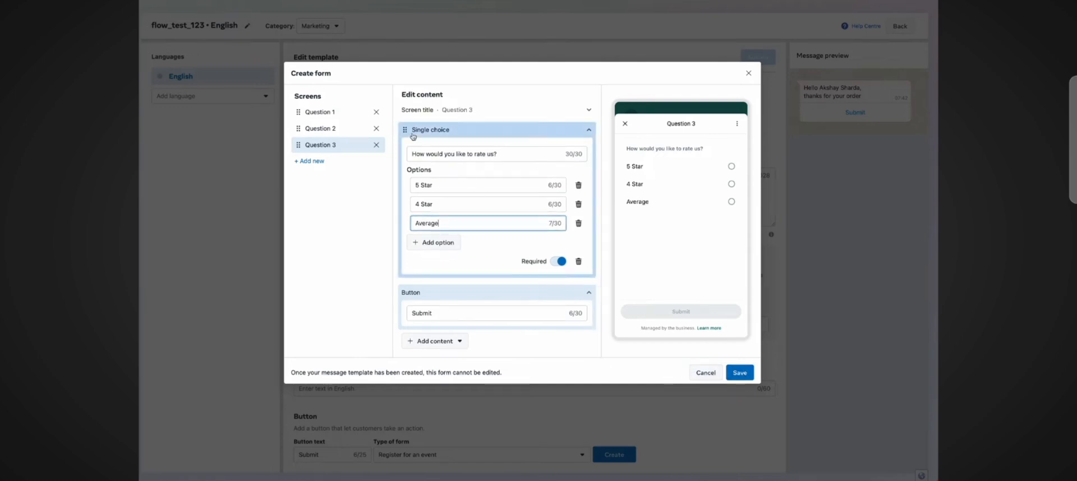
Step: Preview the Question 1, Question 2 and Question 3 screens by selecting answers in the phone preview
{"action": "left_click", "coordinate": [337, 112]}
{"action": "left_click", "coordinate": [695, 212]}
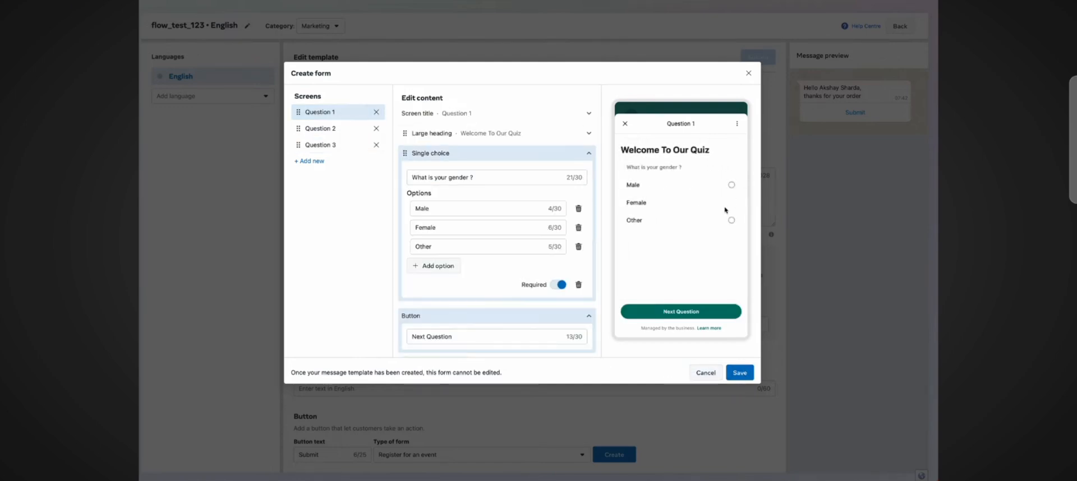
{"action": "left_click", "coordinate": [702, 221]}
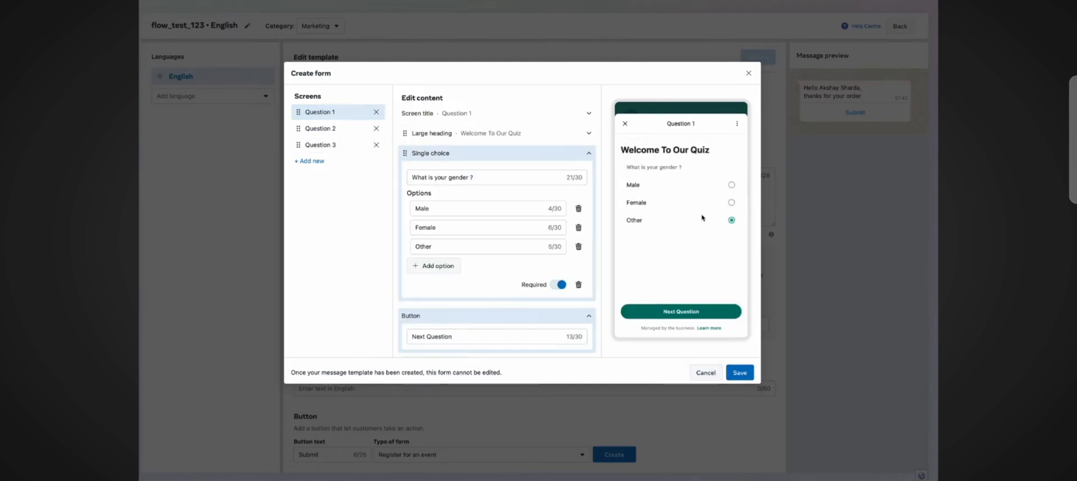
{"action": "left_click", "coordinate": [362, 129]}
{"action": "left_click", "coordinate": [700, 186]}
{"action": "left_click", "coordinate": [698, 203]}
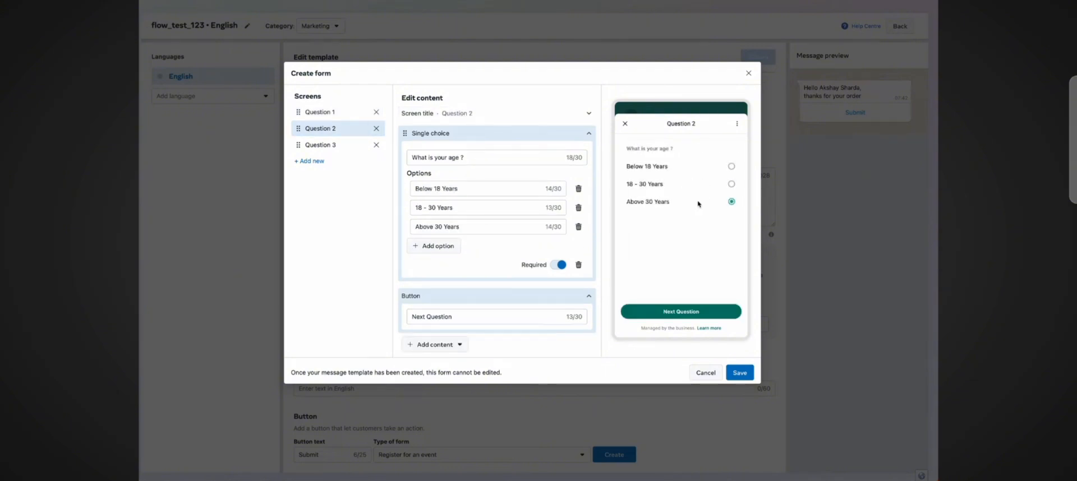
{"action": "left_click", "coordinate": [337, 144]}
{"action": "left_click", "coordinate": [701, 169]}
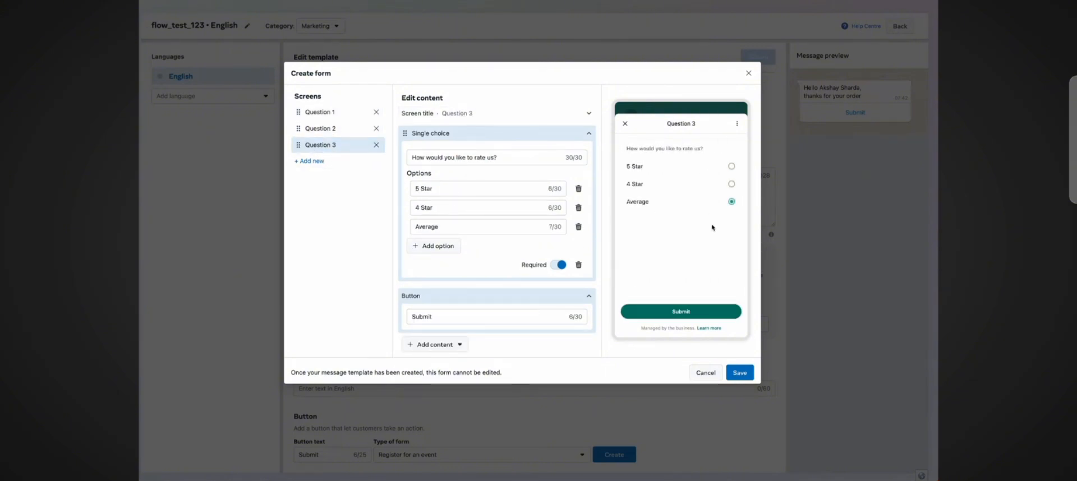
Step: Save the form and submit the template, confirming the English language
{"action": "left_click", "coordinate": [743, 370]}
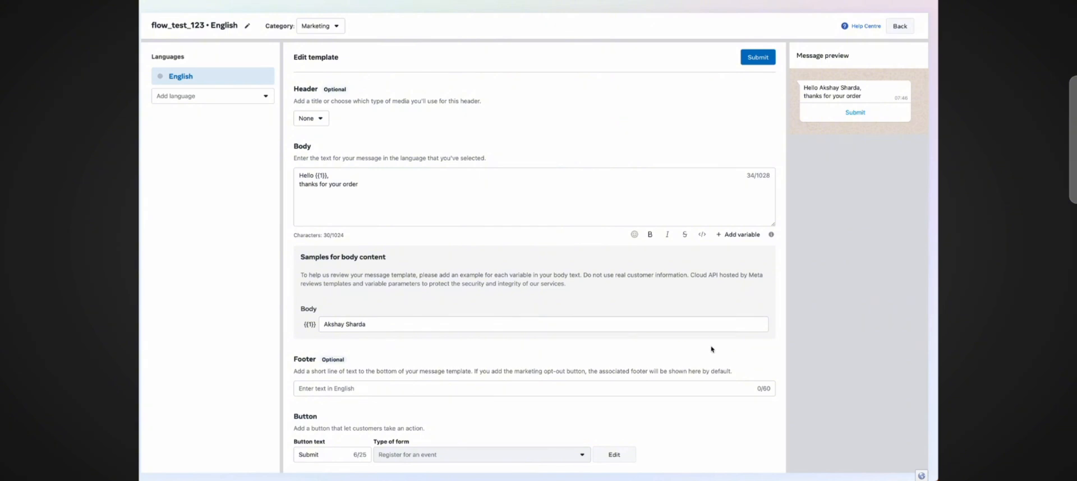
{"action": "scroll", "coordinate": [712, 349], "scroll_direction": "up", "scroll_amount": 1}
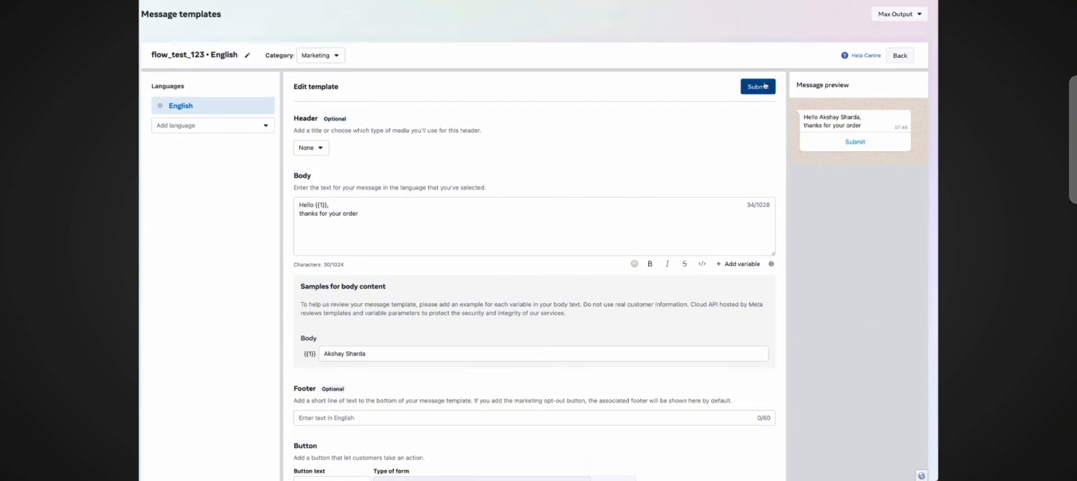
{"action": "left_click", "coordinate": [765, 85]}
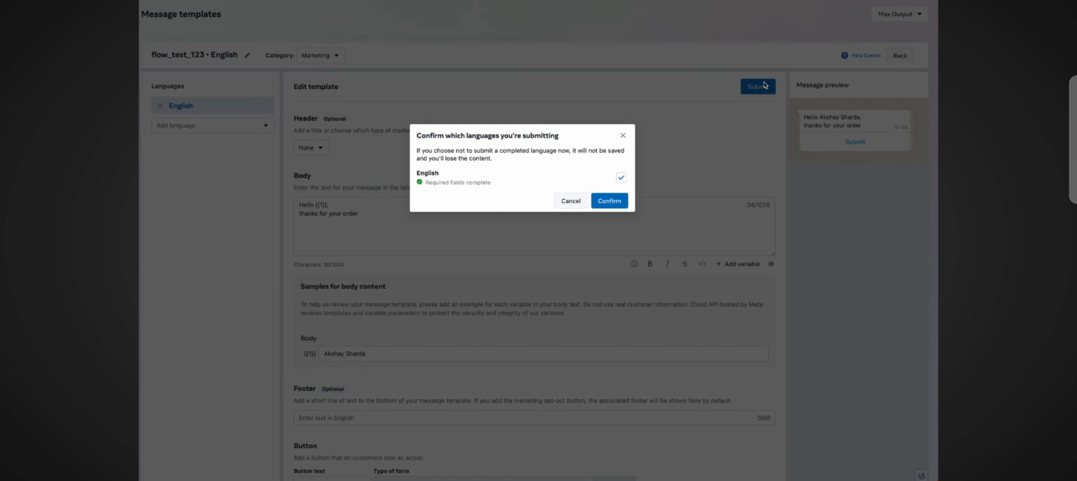
{"action": "left_click", "coordinate": [610, 202]}
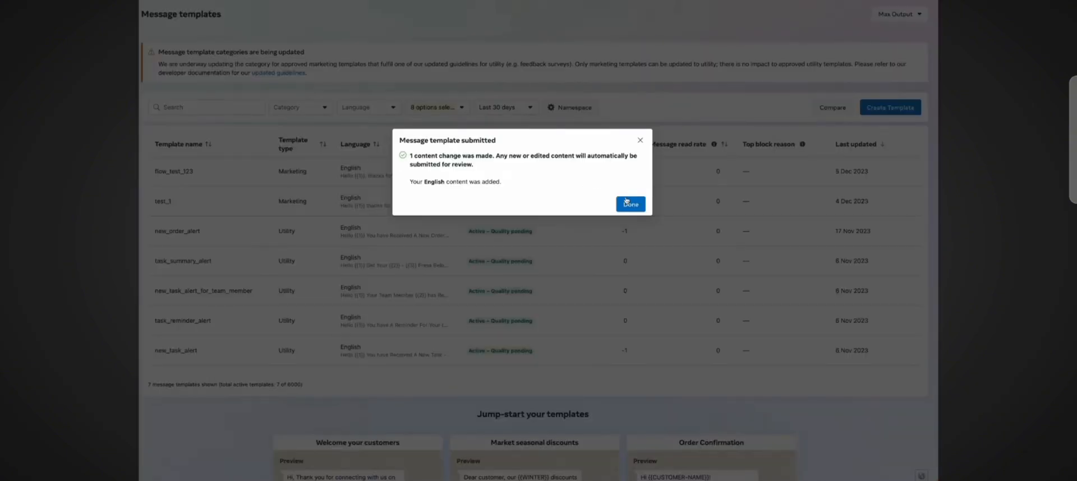
{"action": "left_click", "coordinate": [629, 204]}
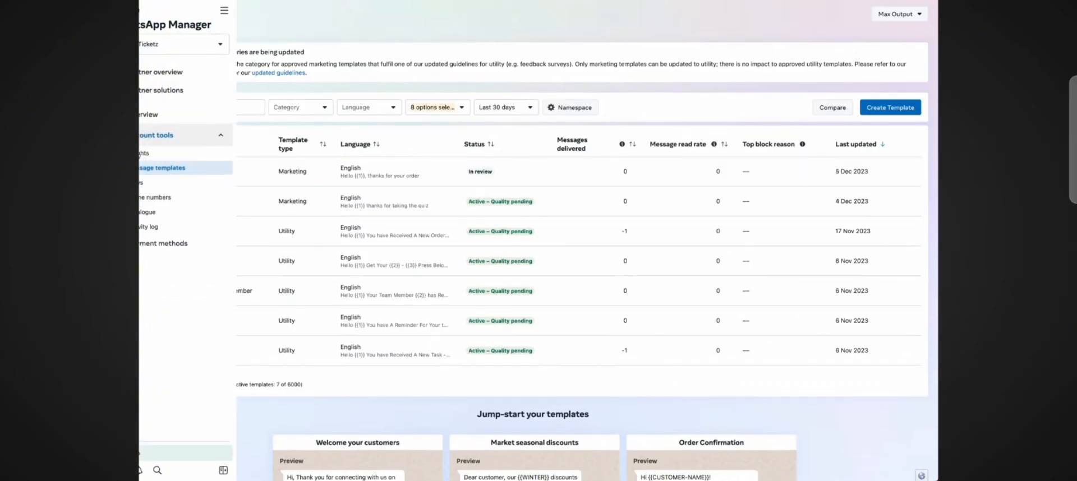
Step: Open the flow Message templates_flow_test_123_MARKETING_105de from the Flows list and scroll through its JSON
{"action": "left_click", "coordinate": [165, 183]}
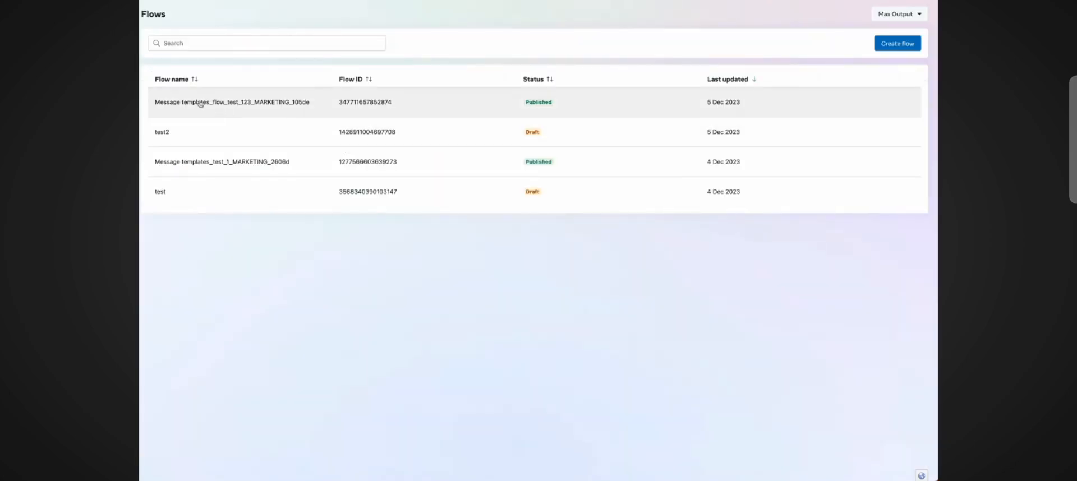
{"action": "left_click", "coordinate": [170, 104]}
{"action": "left_click_drag", "start_coordinate": [170, 104], "coordinate": [315, 106]}
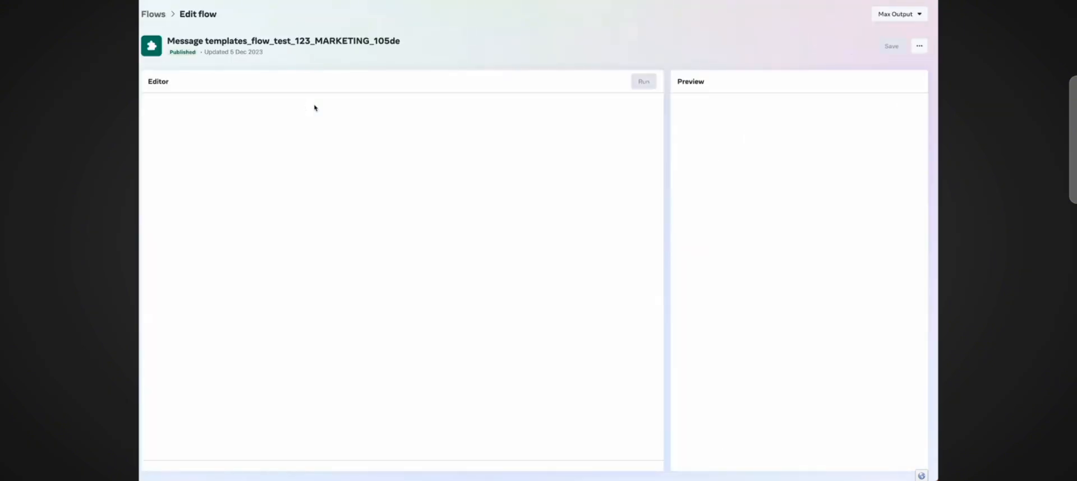
{"action": "scroll", "coordinate": [340, 258], "scroll_direction": "down", "scroll_amount": 20}
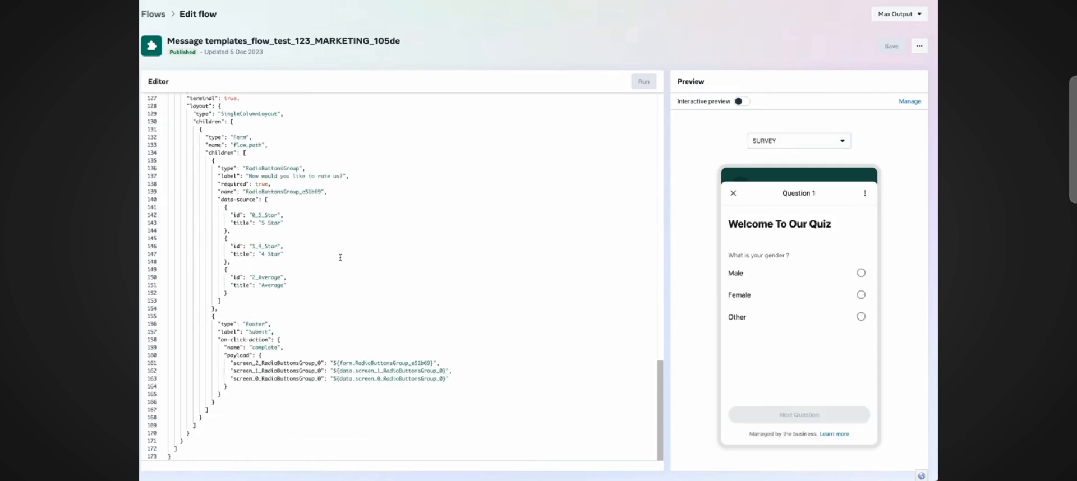
{"action": "scroll", "coordinate": [340, 257], "scroll_direction": "up", "scroll_amount": 20}
{"action": "scroll", "coordinate": [340, 257], "scroll_direction": "down", "scroll_amount": 20}
{"action": "scroll", "coordinate": [340, 258], "scroll_direction": "up", "scroll_amount": 20}
Step: Switch the flow preview between the SURVEY, screen_lsshys and screen_hqyqro screens to inspect each question
{"action": "left_click", "coordinate": [788, 140]}
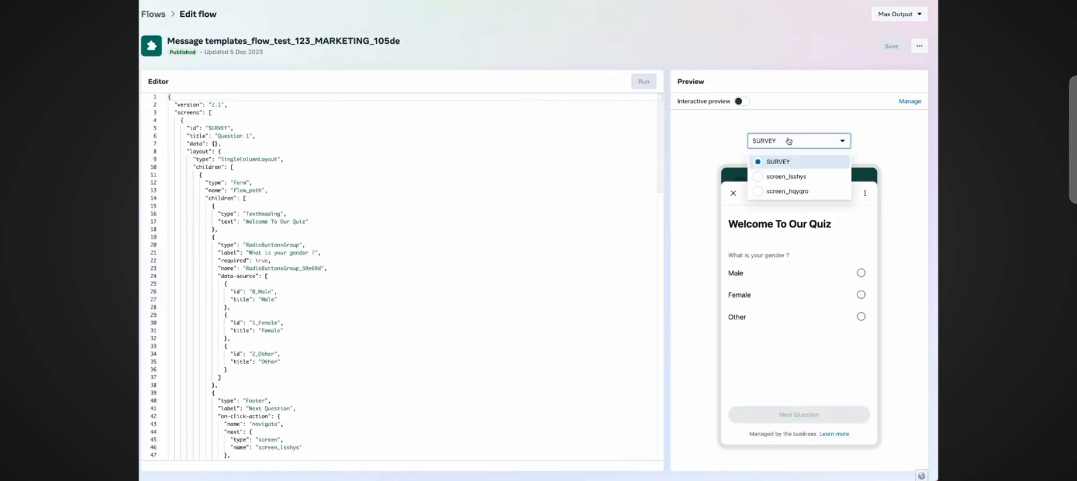
{"action": "left_click", "coordinate": [789, 186]}
{"action": "left_click", "coordinate": [791, 141]}
{"action": "left_click", "coordinate": [788, 191]}
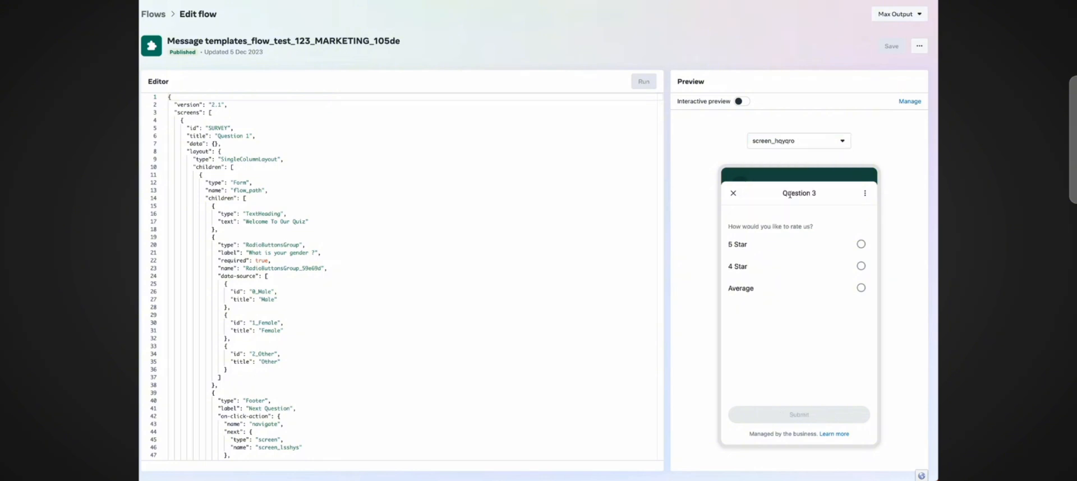
{"action": "left_click", "coordinate": [790, 142]}
{"action": "left_click", "coordinate": [778, 161]}
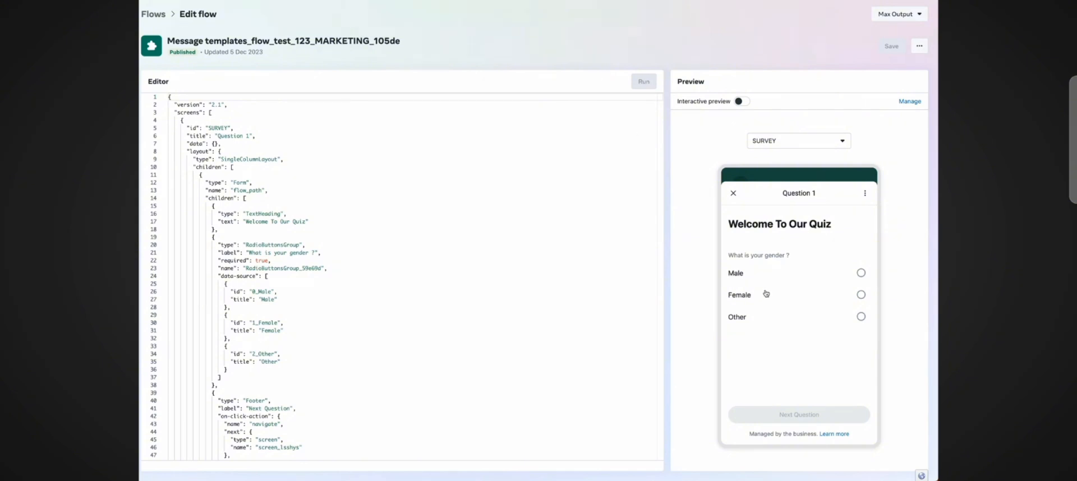
{"action": "left_click", "coordinate": [769, 142]}
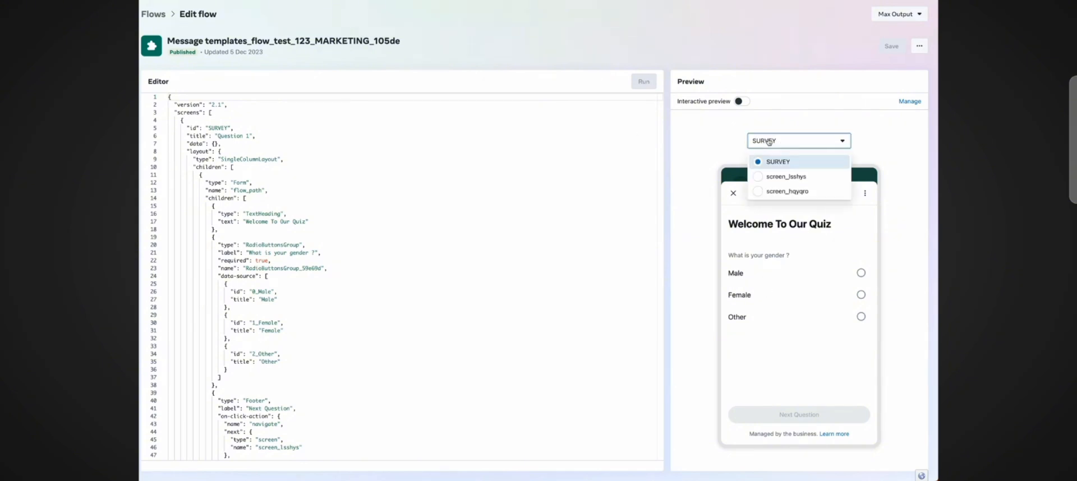
{"action": "left_click", "coordinate": [786, 191]}
{"action": "left_click", "coordinate": [784, 141]}
{"action": "left_click", "coordinate": [787, 175]}
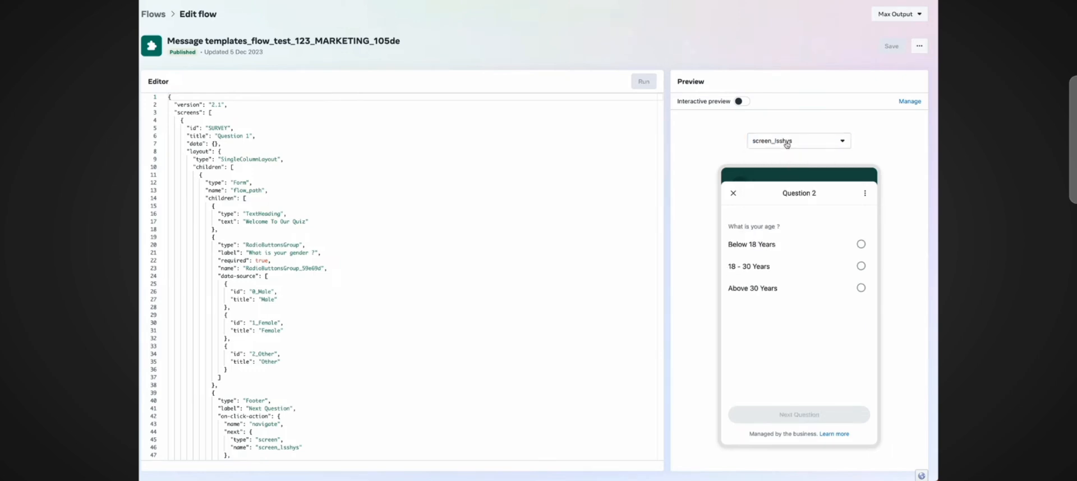
{"action": "left_click", "coordinate": [785, 141]}
{"action": "left_click", "coordinate": [786, 162]}
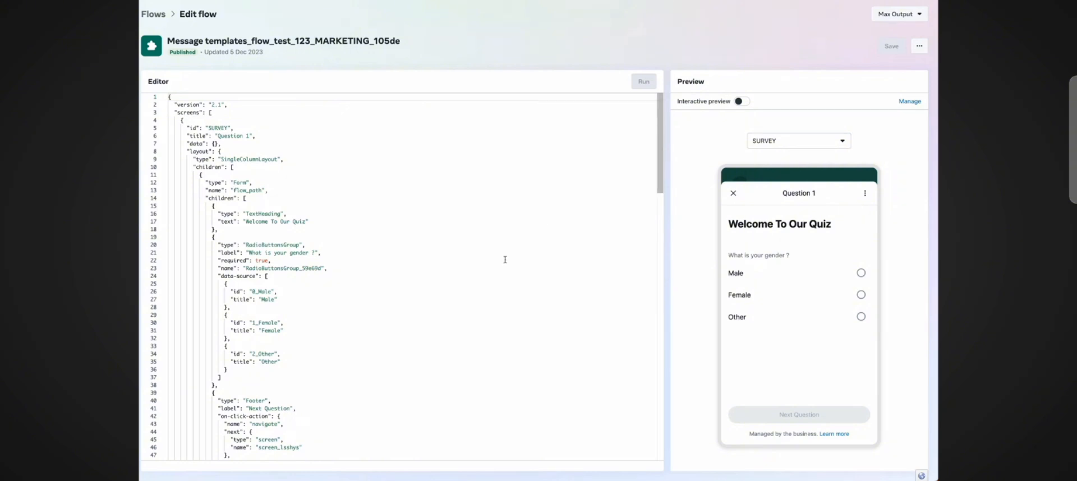
{"action": "scroll", "coordinate": [505, 259], "scroll_direction": "down", "scroll_amount": 15}
{"action": "scroll", "coordinate": [505, 260], "scroll_direction": "up", "scroll_amount": 15}
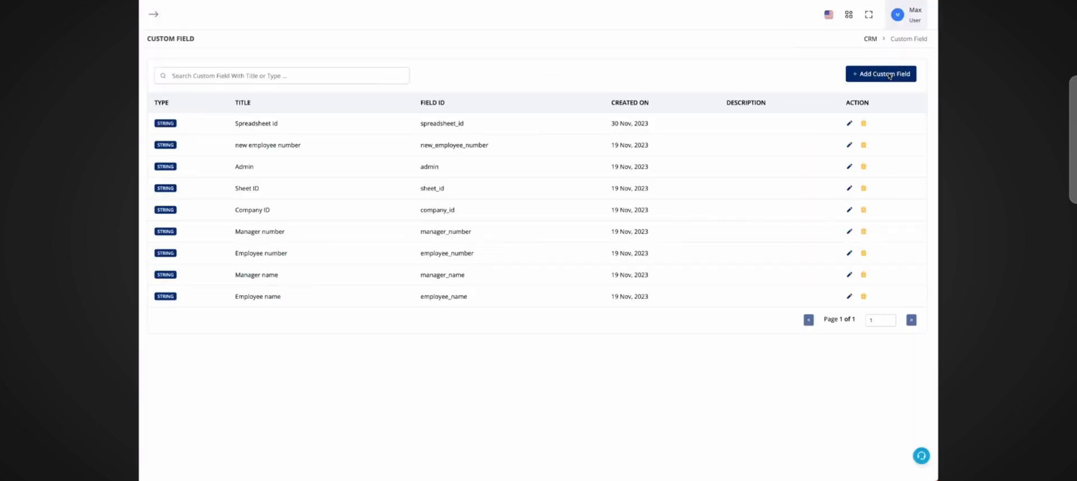
Step: Add a CRM custom field titled flow response of type String
{"action": "left_click", "coordinate": [888, 75]}
{"action": "left_click", "coordinate": [489, 176]}
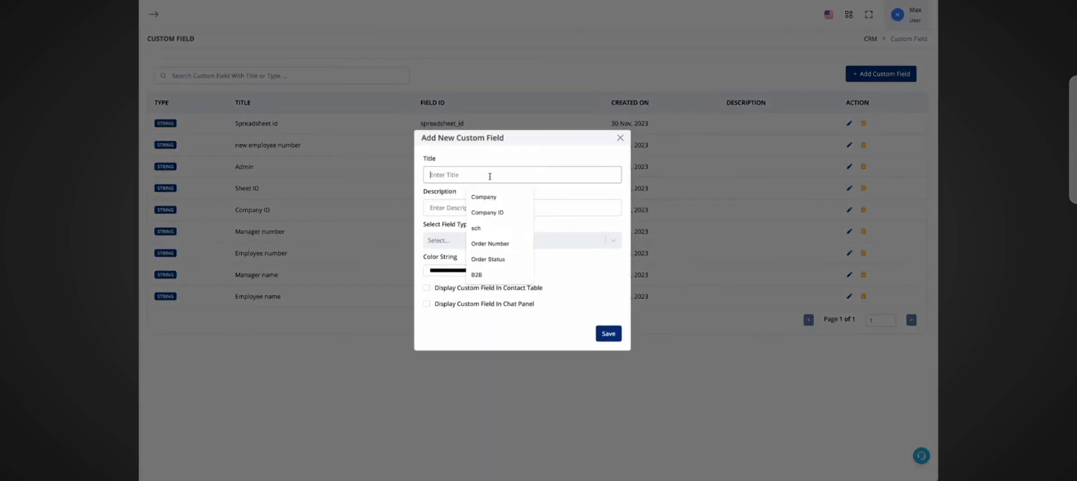
{"action": "type", "text": "flow respon"}
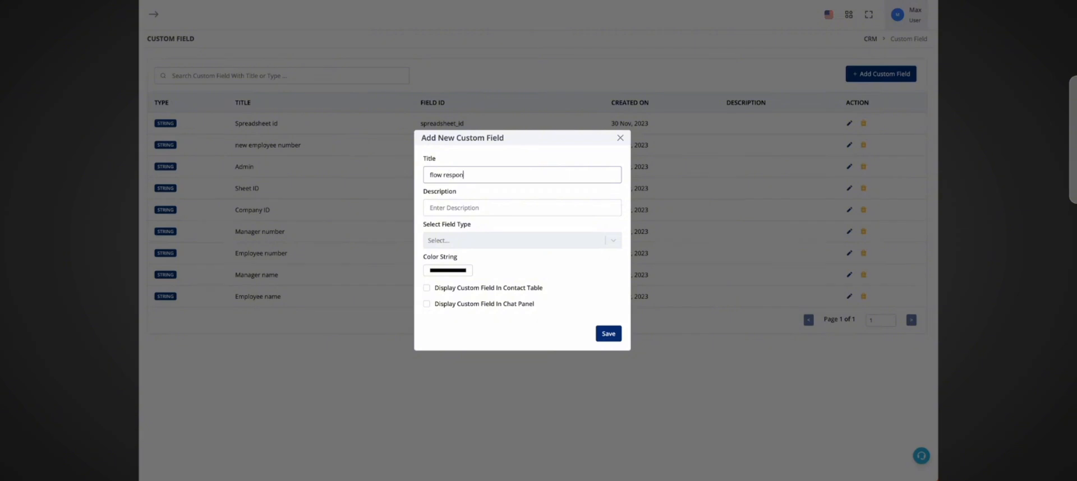
{"action": "type", "text": "se"}
{"action": "left_click", "coordinate": [514, 243]}
{"action": "left_click", "coordinate": [508, 262]}
{"action": "left_click", "coordinate": [608, 335]}
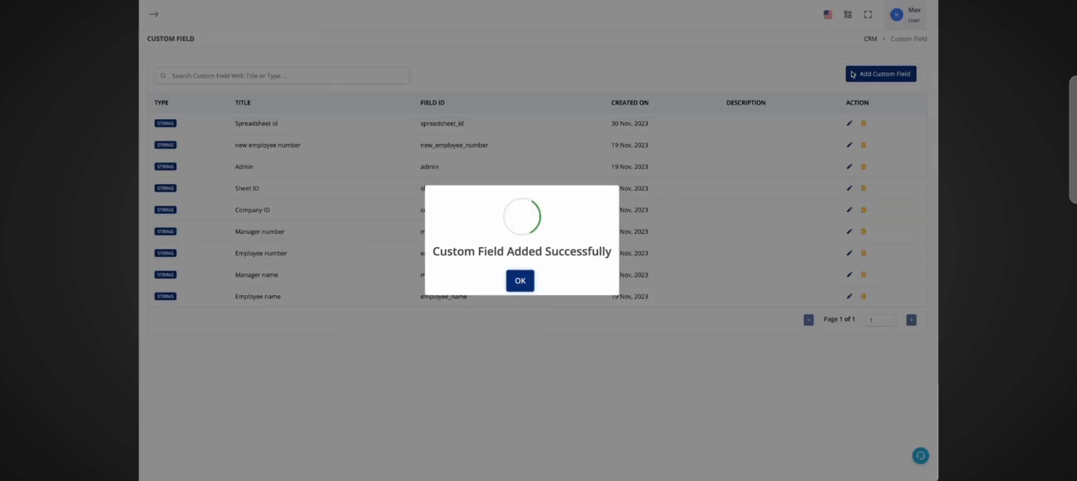
{"action": "left_click", "coordinate": [522, 282]}
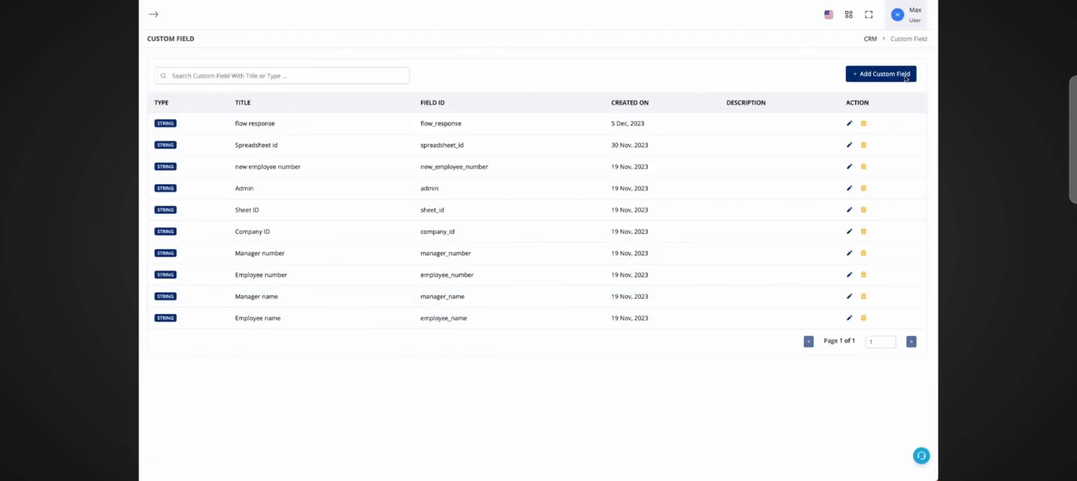
Step: Add a custom field titled q1 of type String
{"action": "left_click", "coordinate": [880, 73]}
{"action": "left_click", "coordinate": [539, 174]}
{"action": "type", "text": "q"}
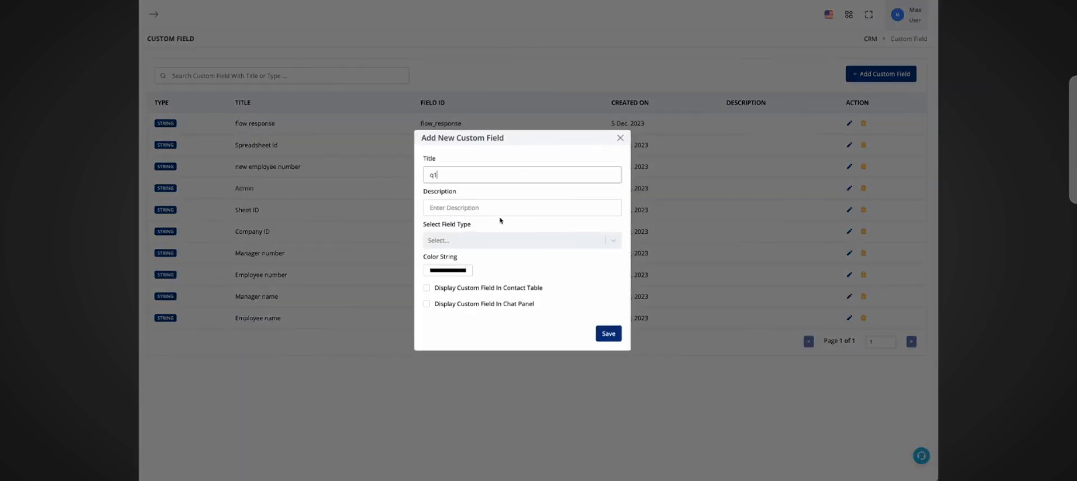
{"action": "type", "text": "1"}
{"action": "left_click", "coordinate": [500, 240]}
{"action": "left_click", "coordinate": [494, 258]}
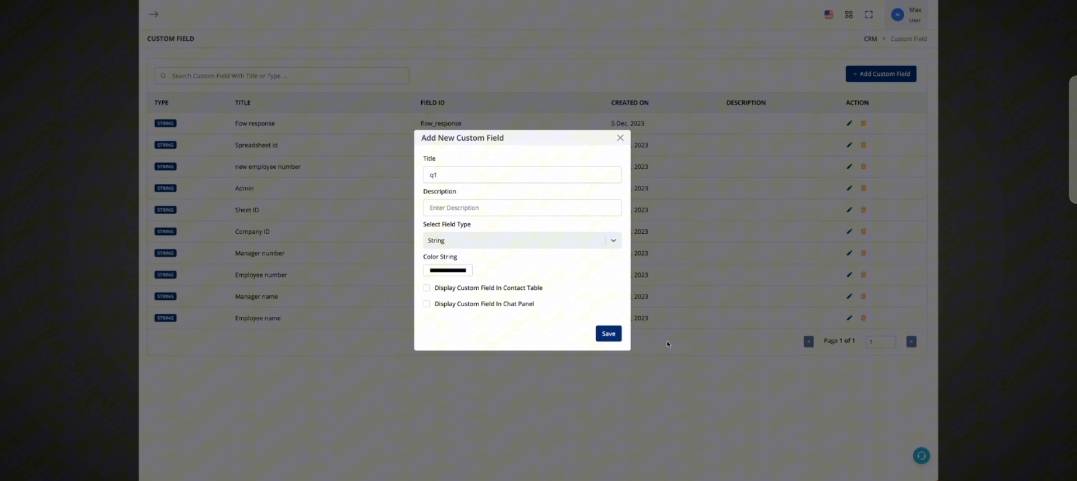
{"action": "left_click", "coordinate": [619, 335]}
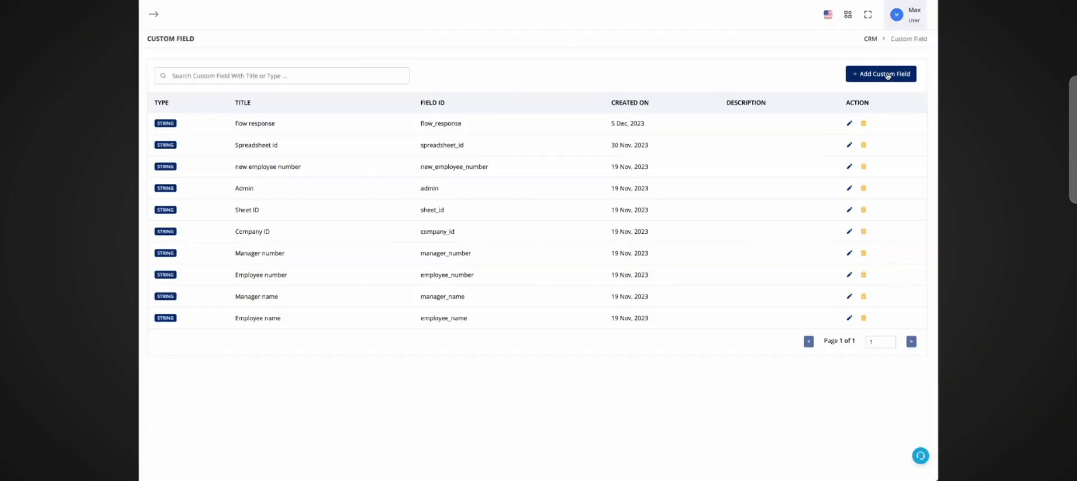
Step: Add a custom field titled q2 of type String
{"action": "left_click", "coordinate": [880, 74]}
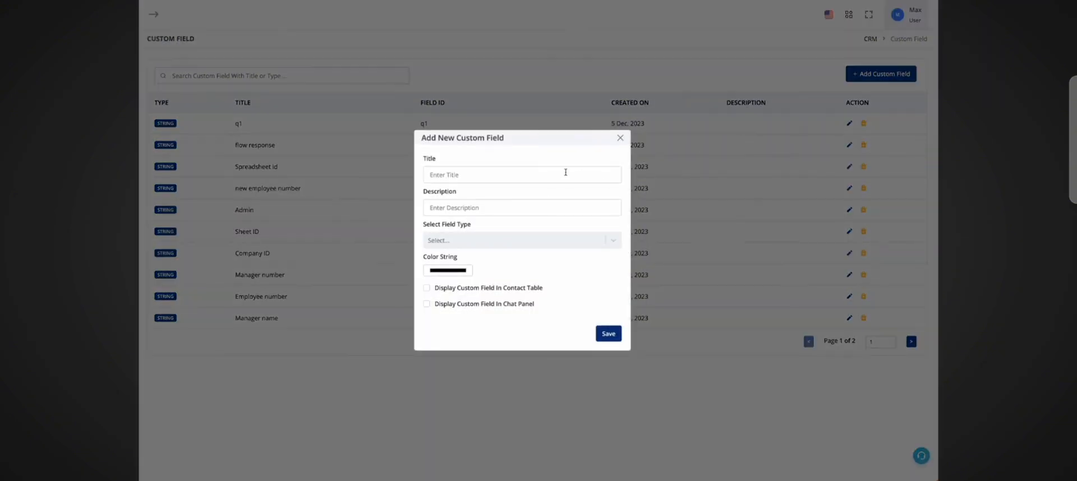
{"action": "left_click", "coordinate": [566, 172]}
{"action": "type", "text": "q2"}
{"action": "left_click", "coordinate": [548, 242]}
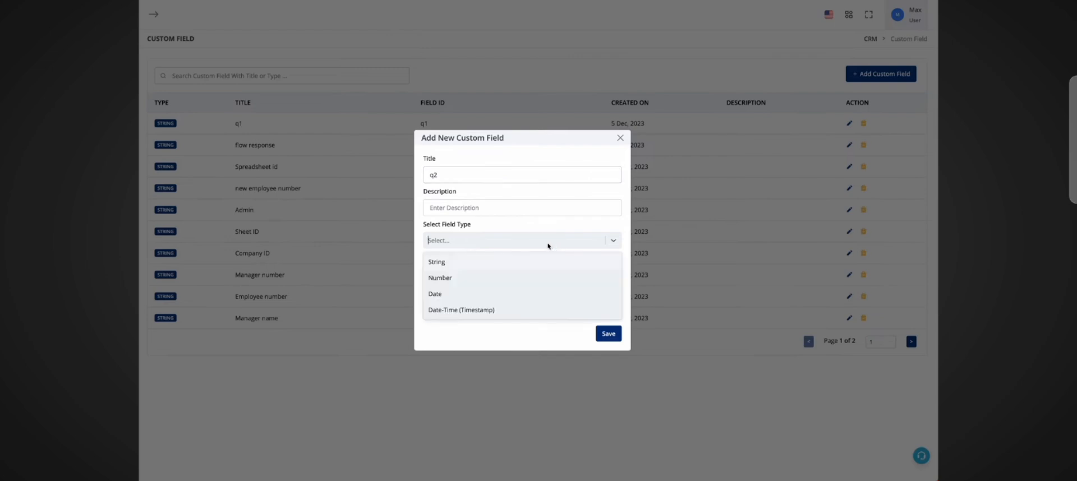
{"action": "left_click", "coordinate": [437, 262]}
{"action": "left_click", "coordinate": [609, 334]}
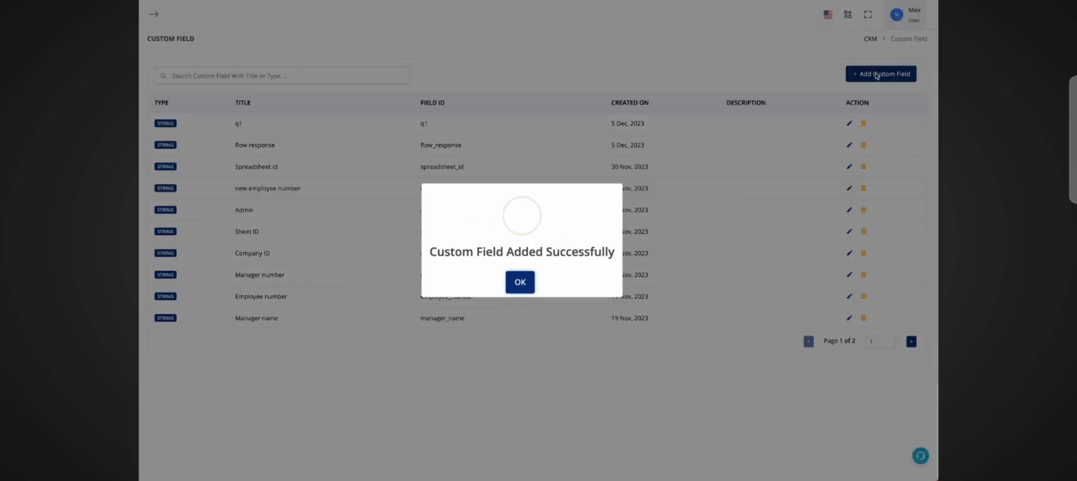
Step: Add a custom field titled q3 of type String
{"action": "left_click", "coordinate": [876, 74]}
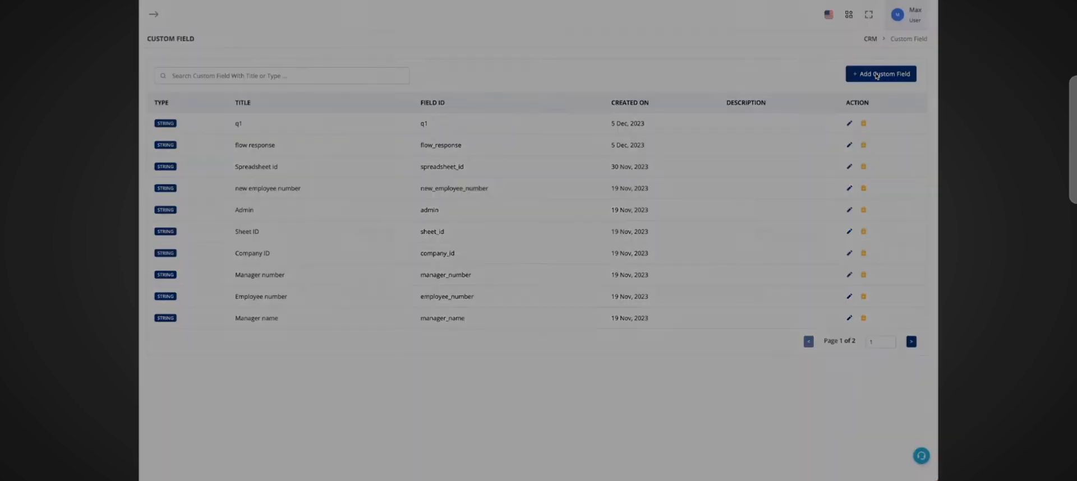
{"action": "left_click", "coordinate": [876, 74]}
{"action": "left_click", "coordinate": [488, 175]}
{"action": "type", "text": "q3"}
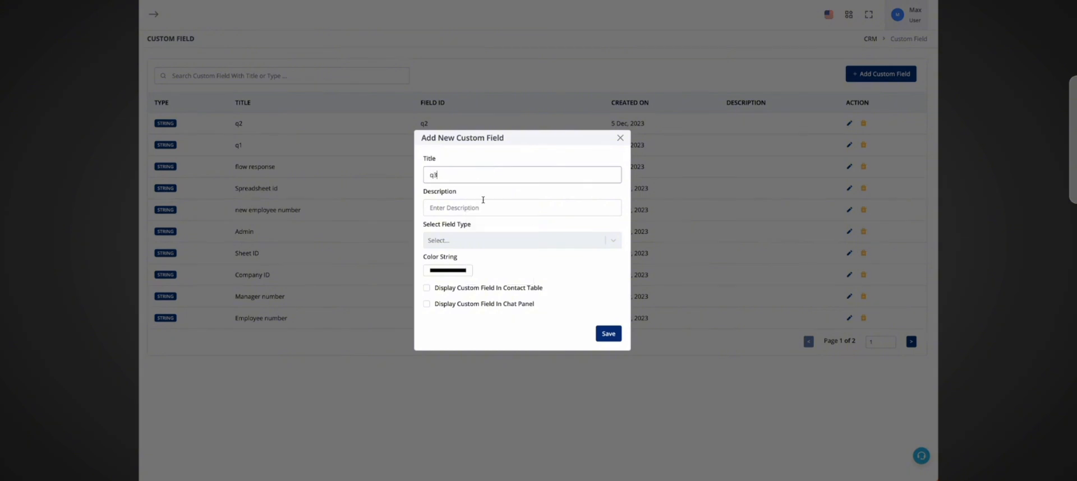
{"action": "left_click", "coordinate": [495, 240]}
{"action": "left_click", "coordinate": [495, 258]}
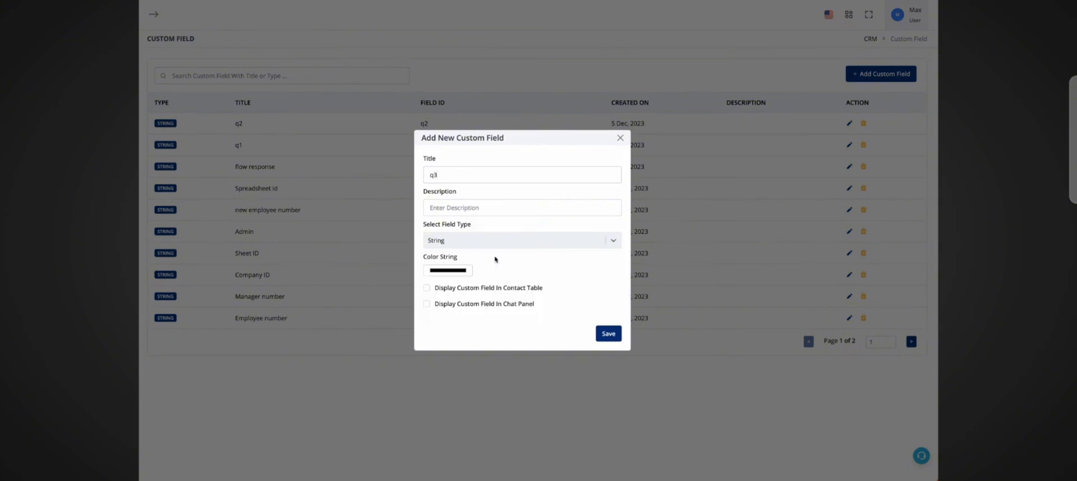
{"action": "left_click", "coordinate": [610, 334]}
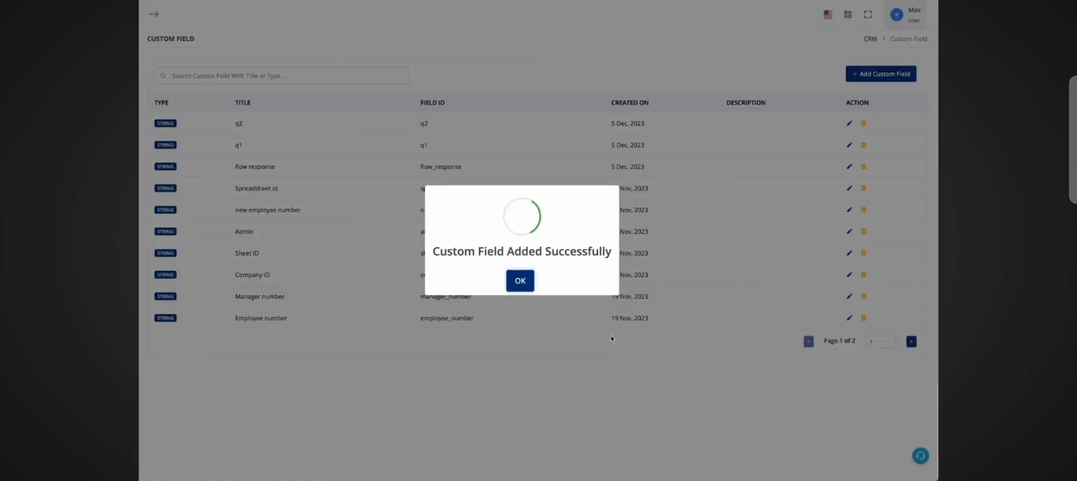
{"action": "left_click", "coordinate": [521, 289]}
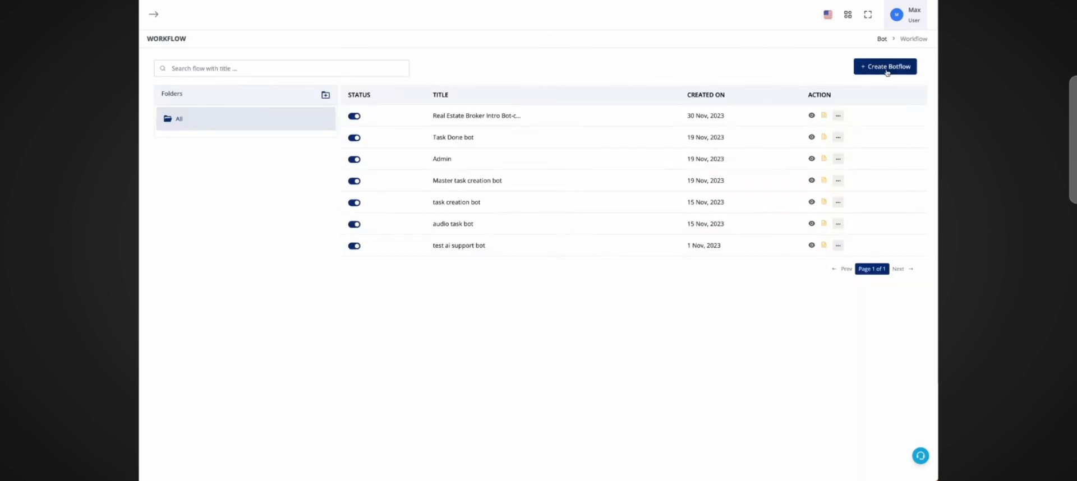
Step: Create a new bot workflow named flow test, starting with a WhatsApp Chat Bot trigger set to Hot Keywords
{"action": "left_click", "coordinate": [887, 73]}
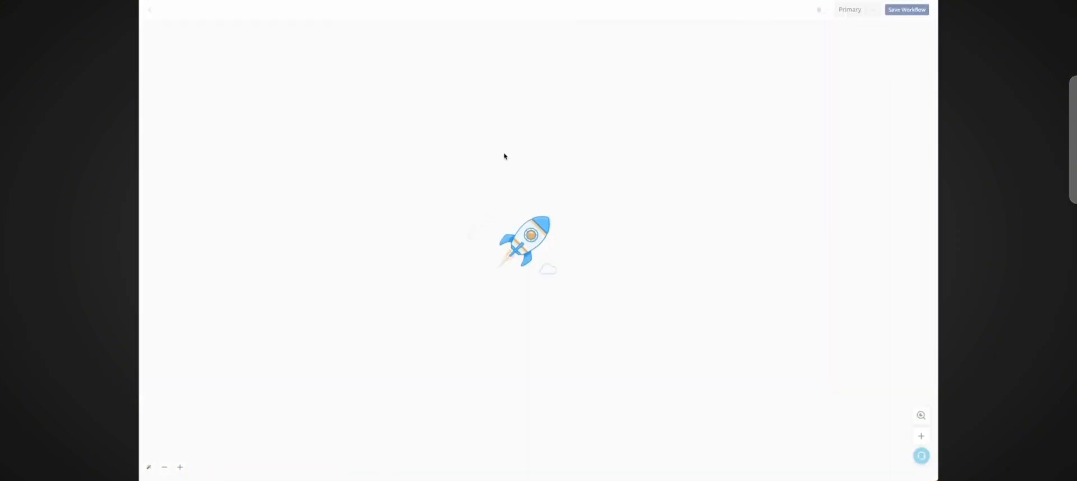
{"action": "left_click", "coordinate": [539, 239]}
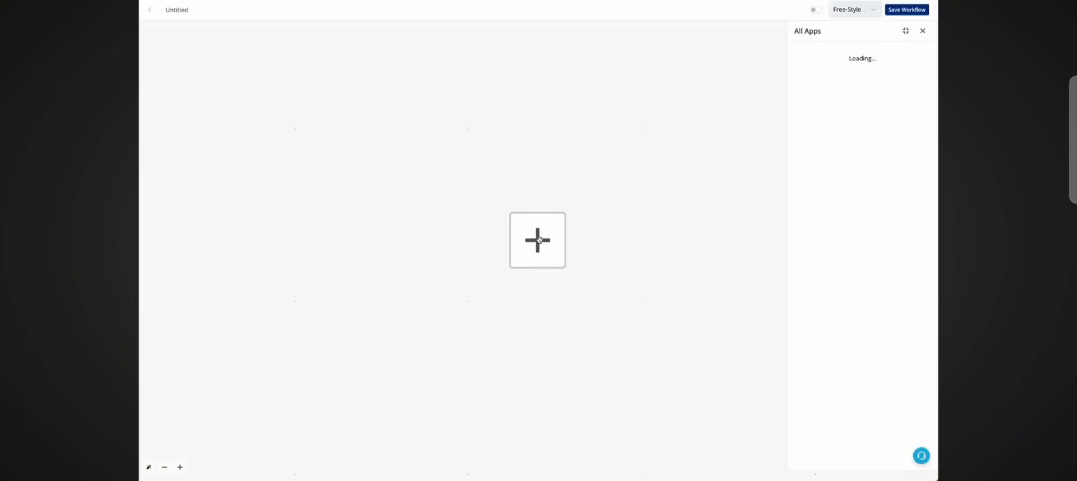
{"action": "double_click", "coordinate": [183, 11]}
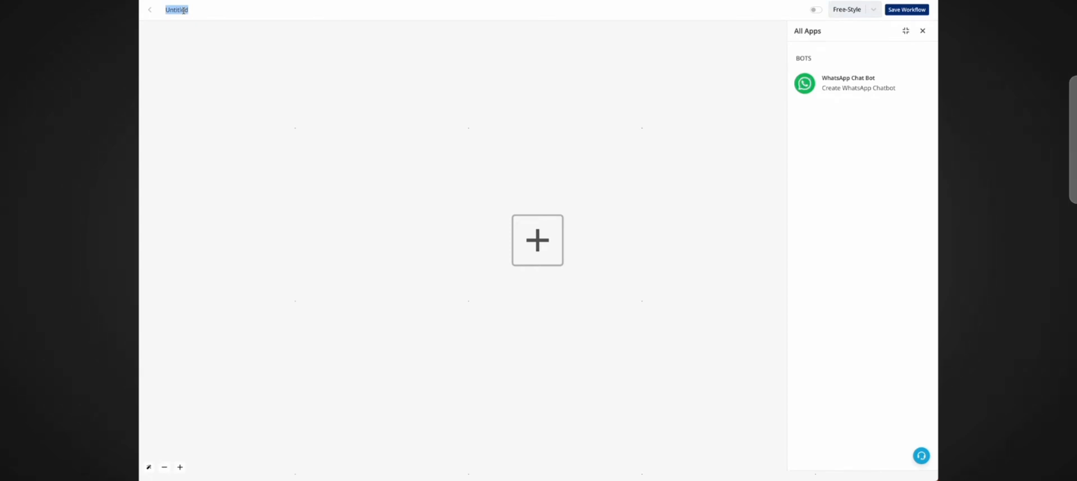
{"action": "type", "text": "flow test"}
{"action": "left_click", "coordinate": [877, 78]}
{"action": "left_click", "coordinate": [841, 137]}
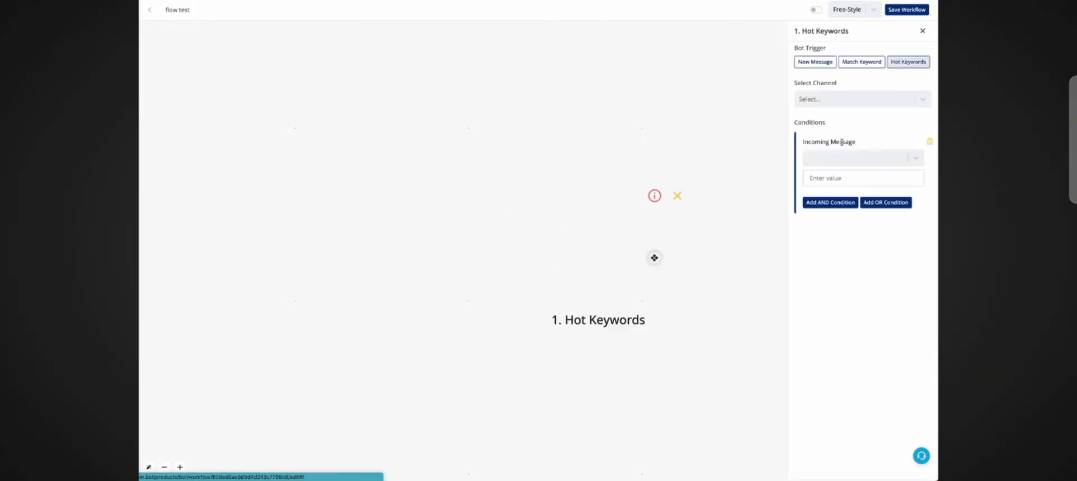
Step: Set the trigger to Channel #1 with the condition incoming message is "flow test" and save it
{"action": "left_click", "coordinate": [849, 103]}
{"action": "left_click", "coordinate": [851, 101]}
{"action": "left_click", "coordinate": [853, 99]}
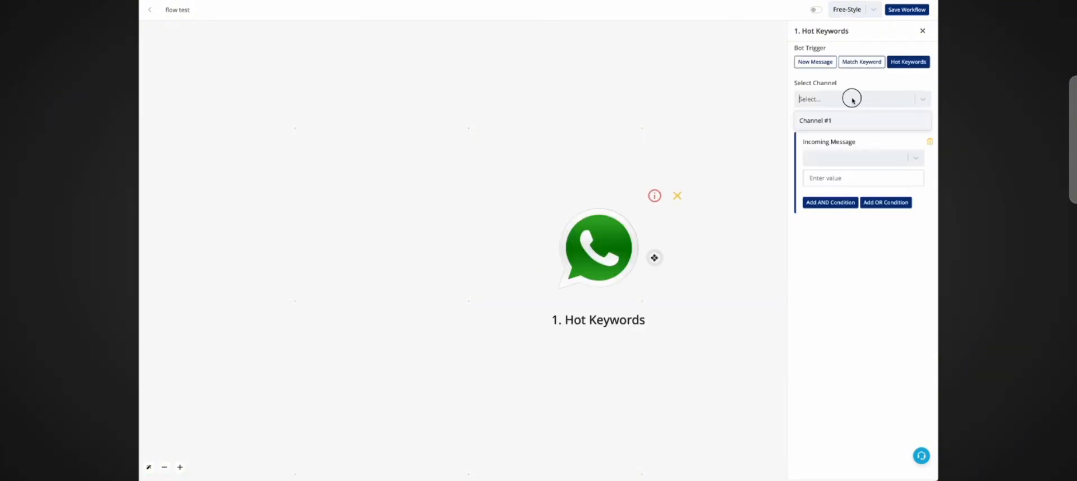
{"action": "left_click", "coordinate": [851, 121]}
{"action": "left_click", "coordinate": [849, 159]}
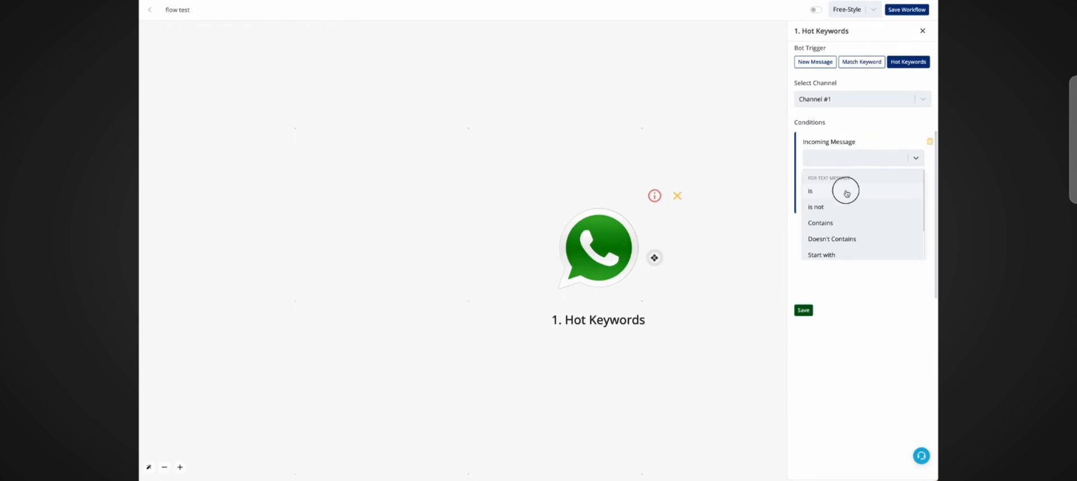
{"action": "left_click", "coordinate": [846, 193]}
{"action": "left_click", "coordinate": [842, 178]}
{"action": "type", "text": "flow te"}
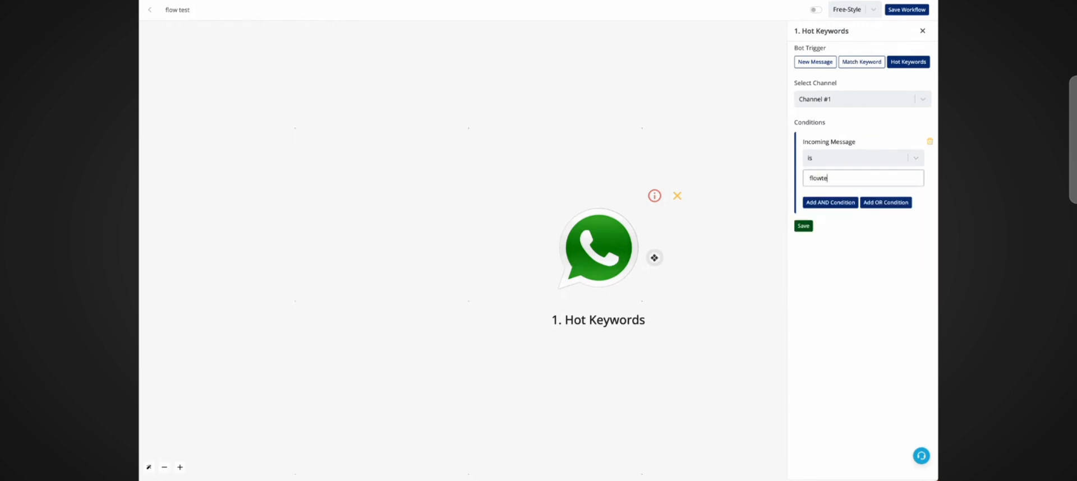
{"action": "type", "text": "st2"}
{"action": "left_click", "coordinate": [803, 226]}
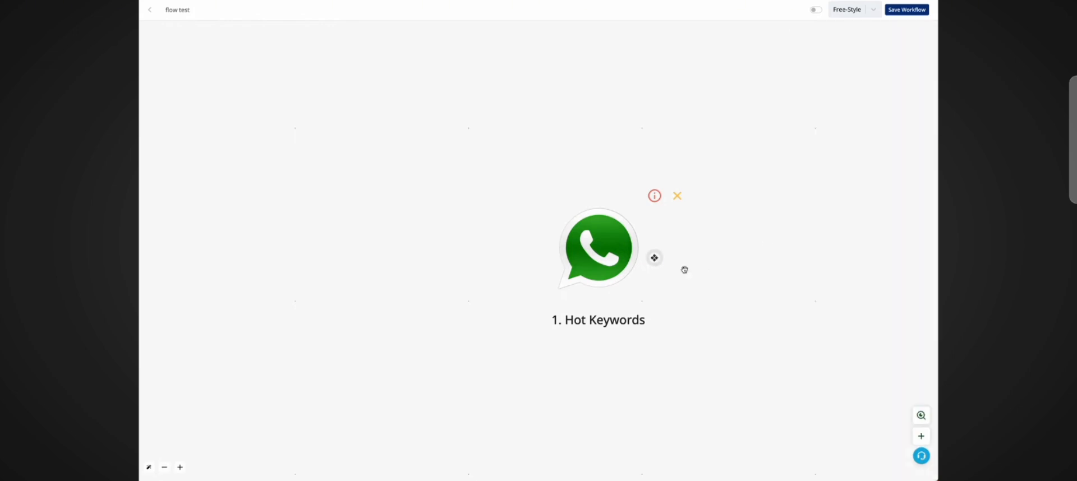
Step: Add an Ask Question node after the trigger using the Interactive Flow message type
{"action": "left_click", "coordinate": [654, 257]}
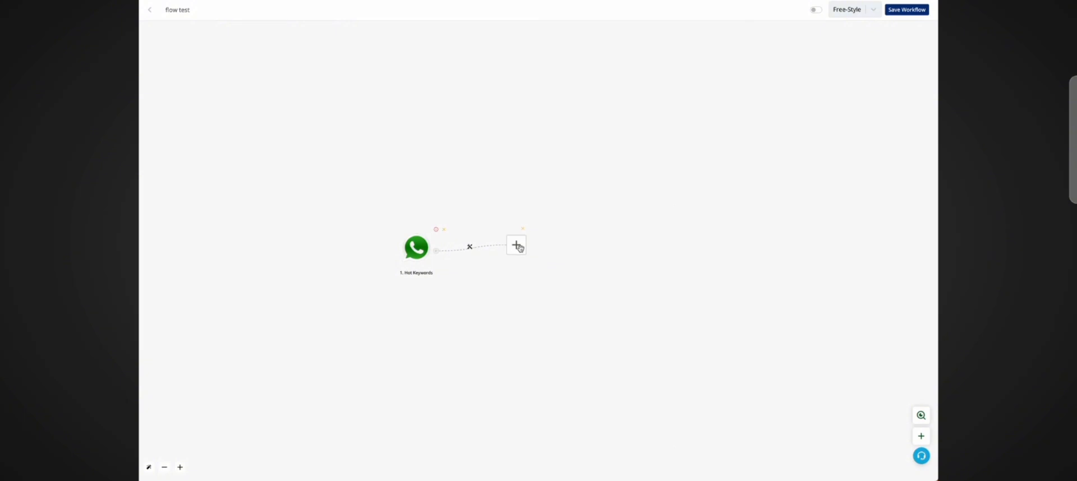
{"action": "left_click", "coordinate": [517, 246]}
{"action": "left_click", "coordinate": [868, 120]}
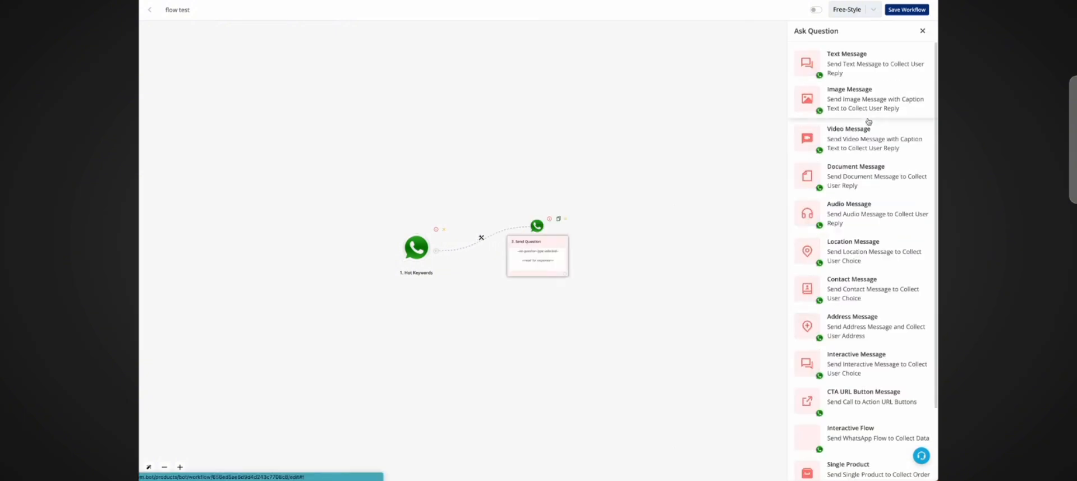
{"action": "scroll", "coordinate": [868, 274], "scroll_direction": "down", "scroll_amount": 2}
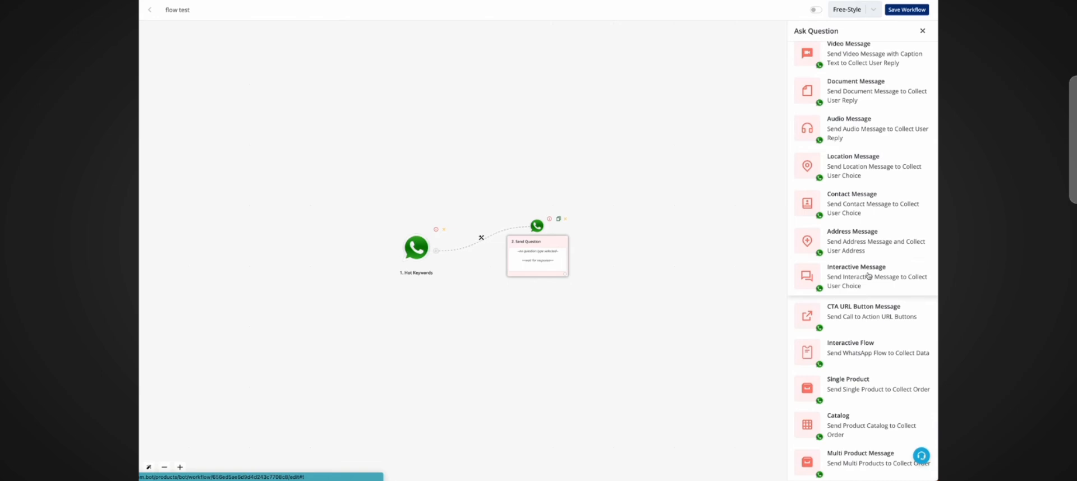
{"action": "left_click", "coordinate": [838, 352]}
{"action": "scroll", "coordinate": [852, 252], "scroll_direction": "up", "scroll_amount": 2}
Step: Write the message body "Hey {{name}}, welcome to our quiz. Click below button to start" using the name variable
{"action": "left_click", "coordinate": [846, 152]}
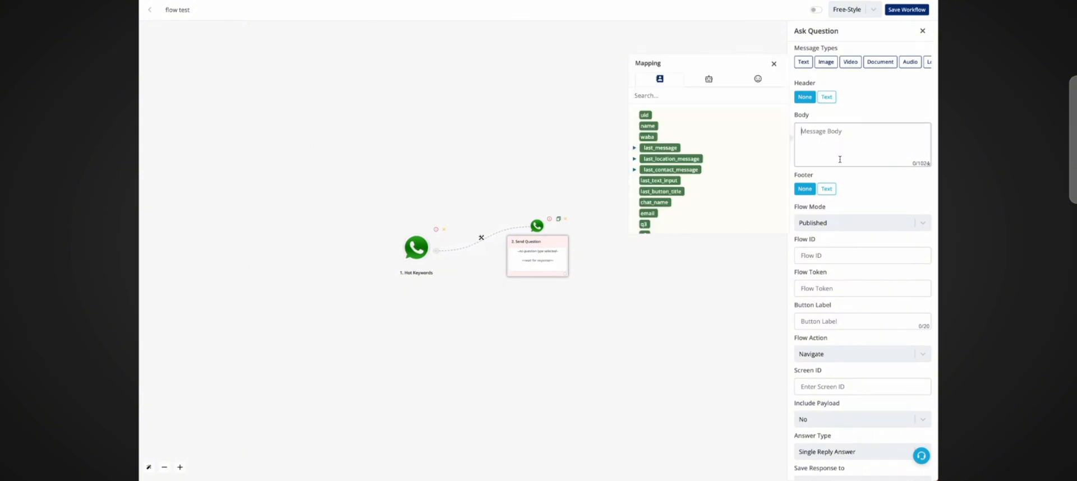
{"action": "type", "text": "Hey"}
{"action": "left_click", "coordinate": [658, 127]}
{"action": "type", "text": ","}
{"action": "key", "text": "Return"}
{"action": "type", "text": "welcome to our quiz."}
{"action": "key", "text": "Return"}
{"action": "type", "text": "Click below b"}
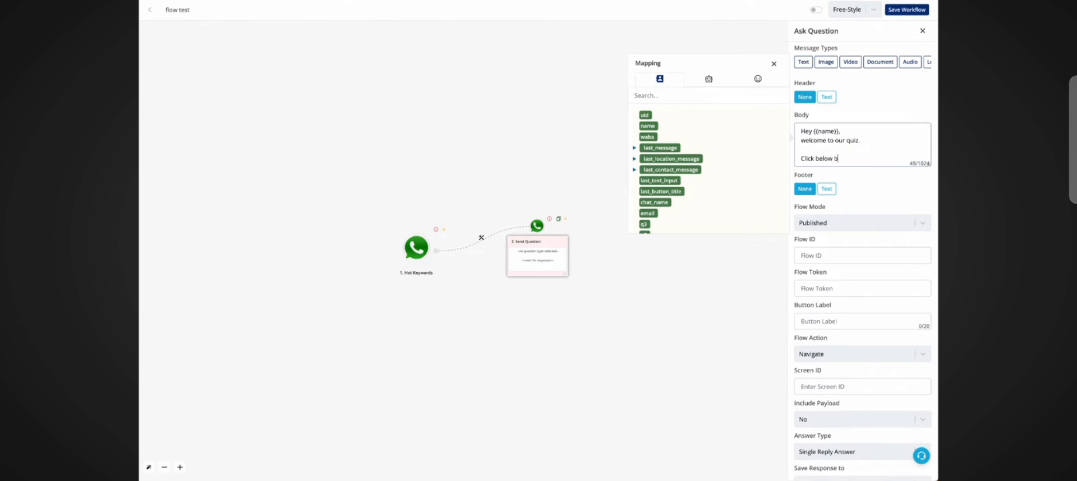
{"action": "type", "text": "utton to start"}
{"action": "scroll", "coordinate": [895, 176], "scroll_direction": "down", "scroll_amount": 1}
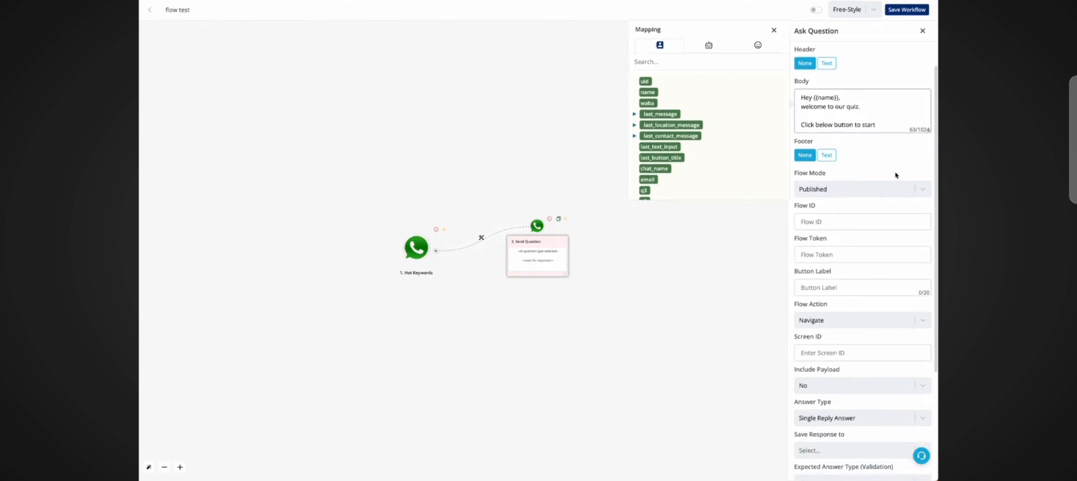
Step: Set the Flow Mode to Published
{"action": "left_click", "coordinate": [823, 193]}
{"action": "left_click", "coordinate": [828, 195]}
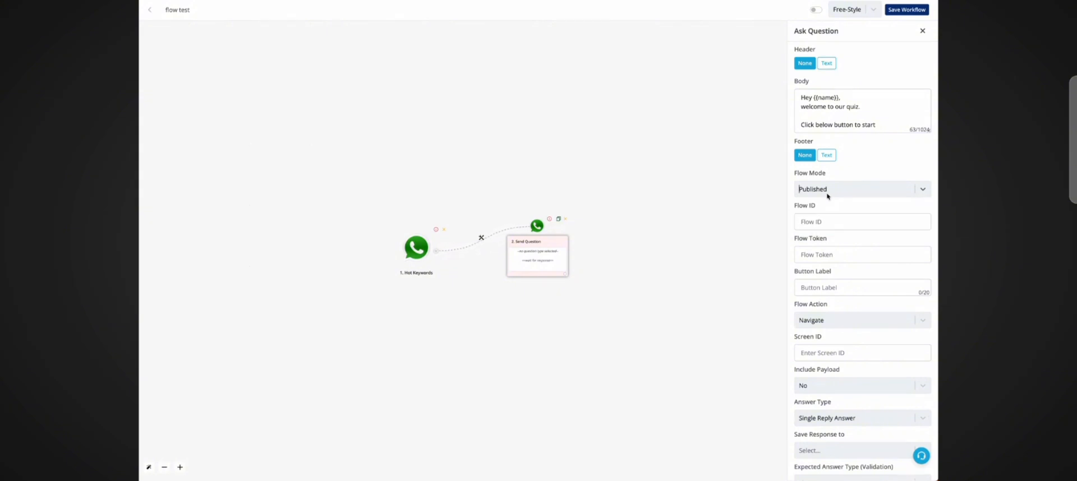
{"action": "left_click", "coordinate": [828, 196]}
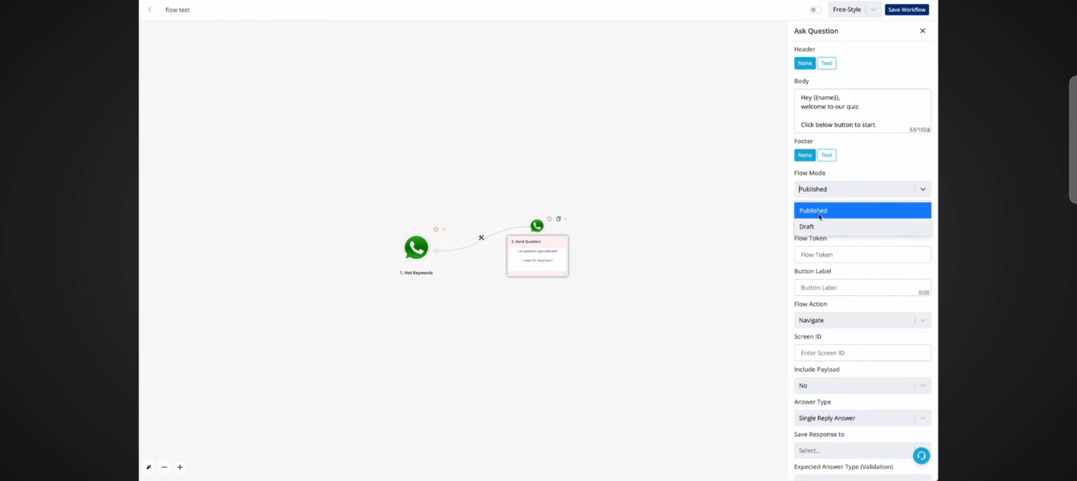
{"action": "left_click", "coordinate": [852, 171]}
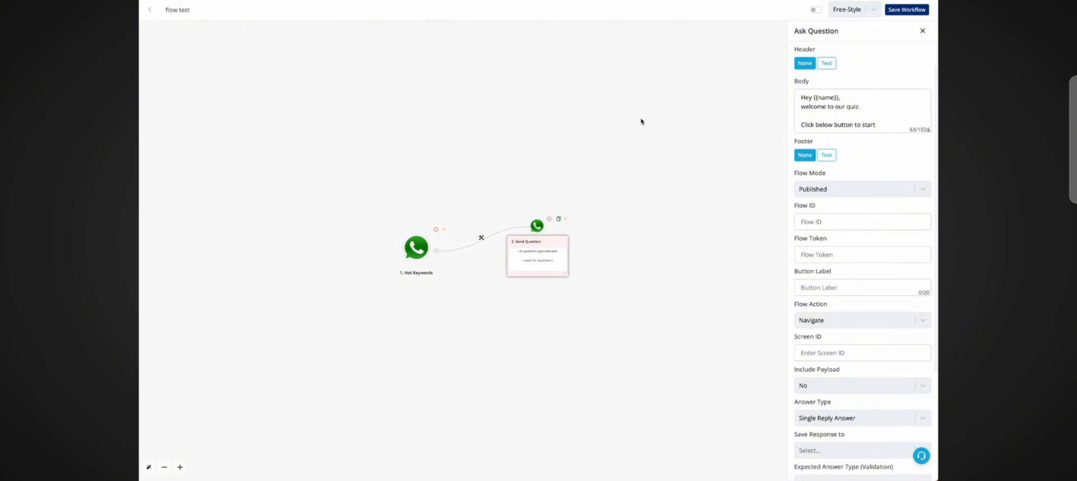
Step: Copy the Flow ID of the flow_test_123 flow from the Flows list and paste it into the node's Flow ID
{"action": "left_click", "coordinate": [841, 222]}
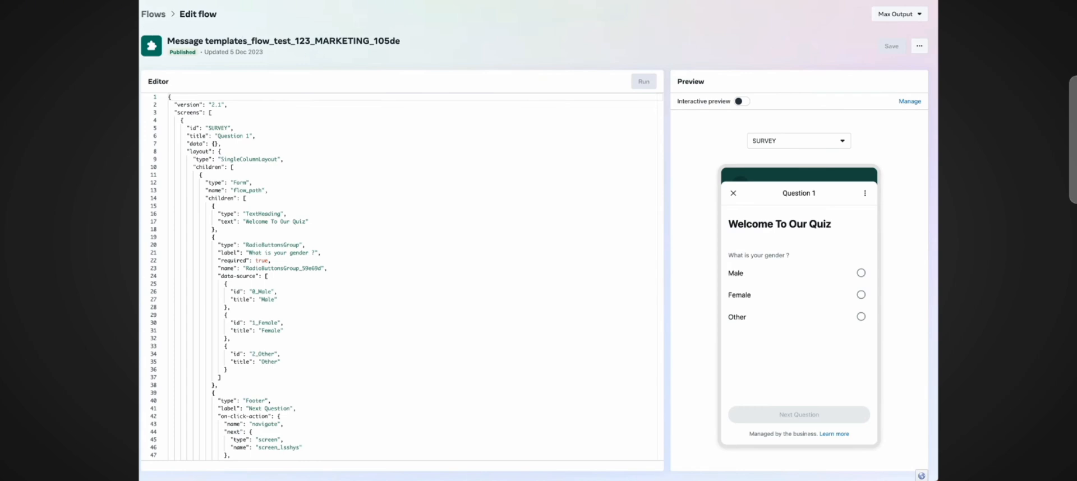
{"action": "key", "text": "alt+Left"}
{"action": "left_click", "coordinate": [353, 104]}
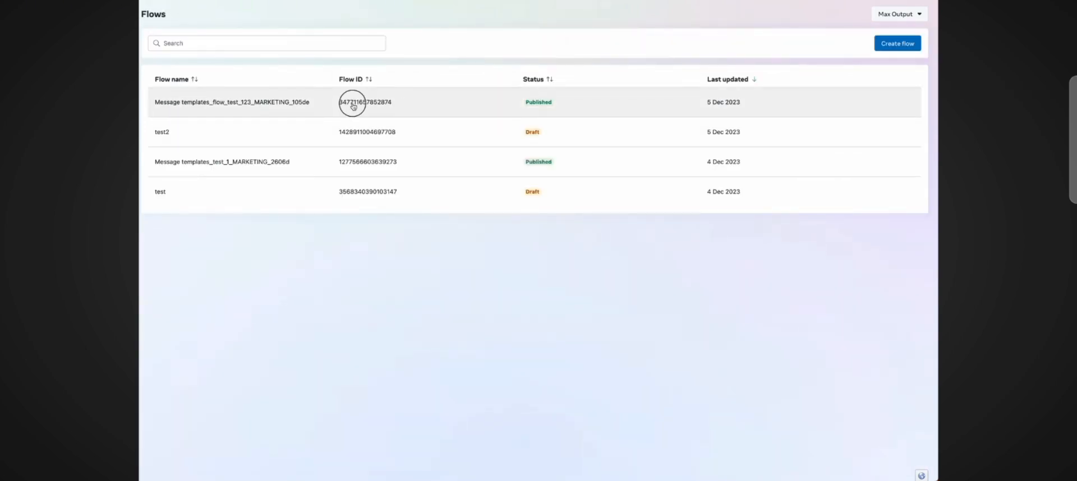
{"action": "left_click_drag", "start_coordinate": [353, 104], "coordinate": [400, 104]}
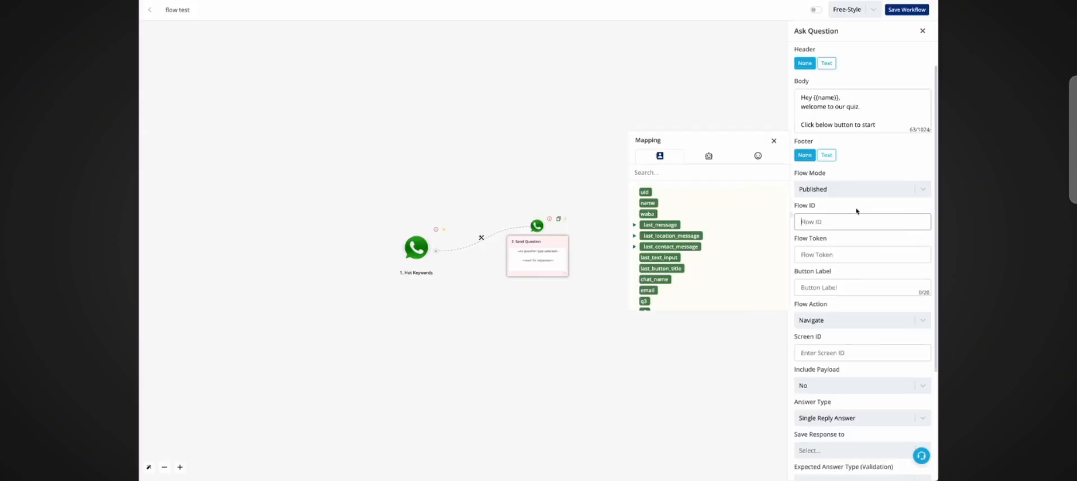
{"action": "left_click", "coordinate": [853, 222]}
{"action": "key", "text": "ctrl+v"}
Step: Set the Flow Token to the {{waba}} variable and the button label to Start Quiz
{"action": "left_click", "coordinate": [851, 254]}
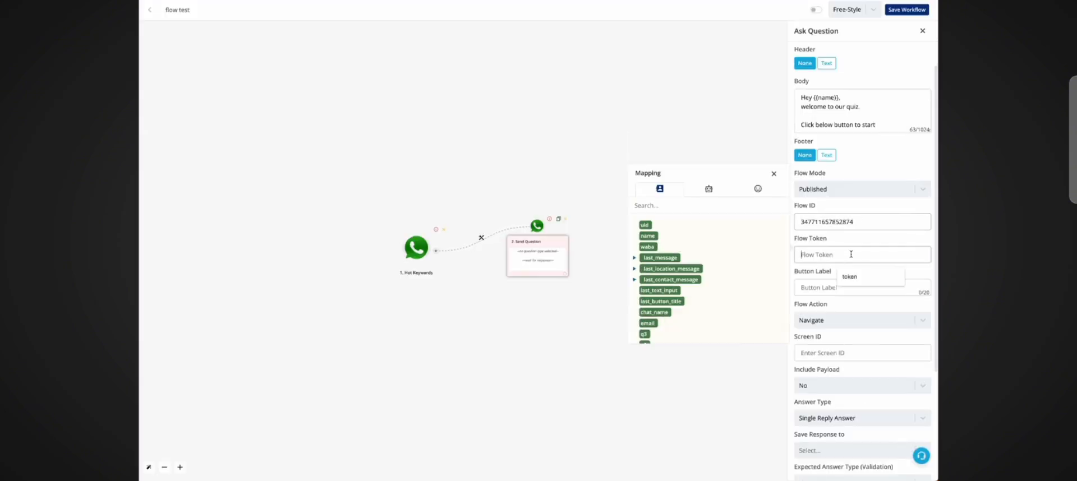
{"action": "left_click", "coordinate": [647, 247]}
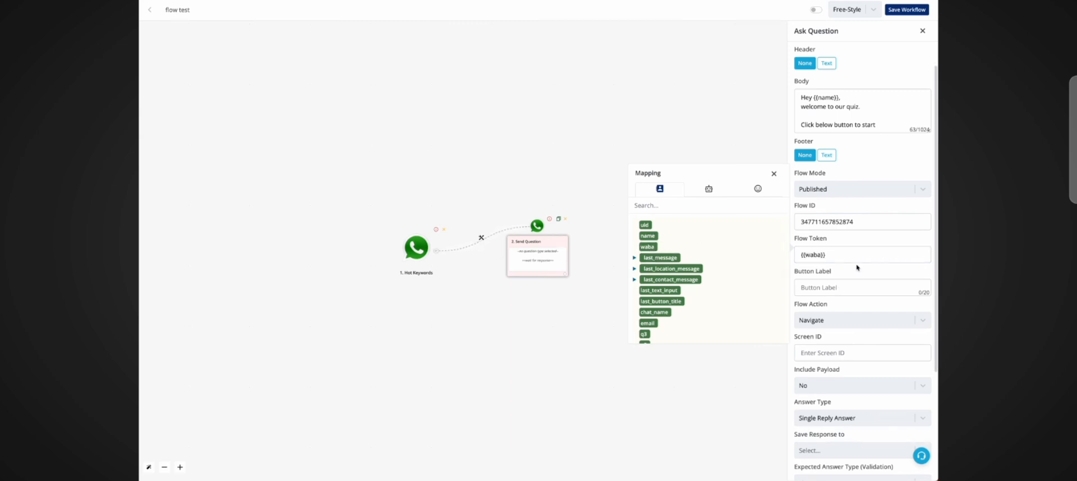
{"action": "triple_click", "coordinate": [815, 254]}
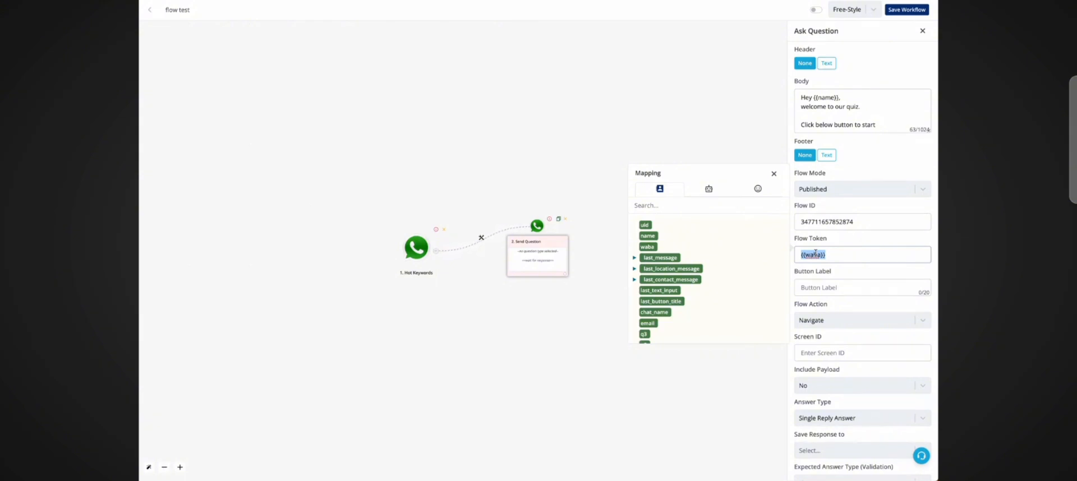
{"action": "left_click", "coordinate": [825, 288]}
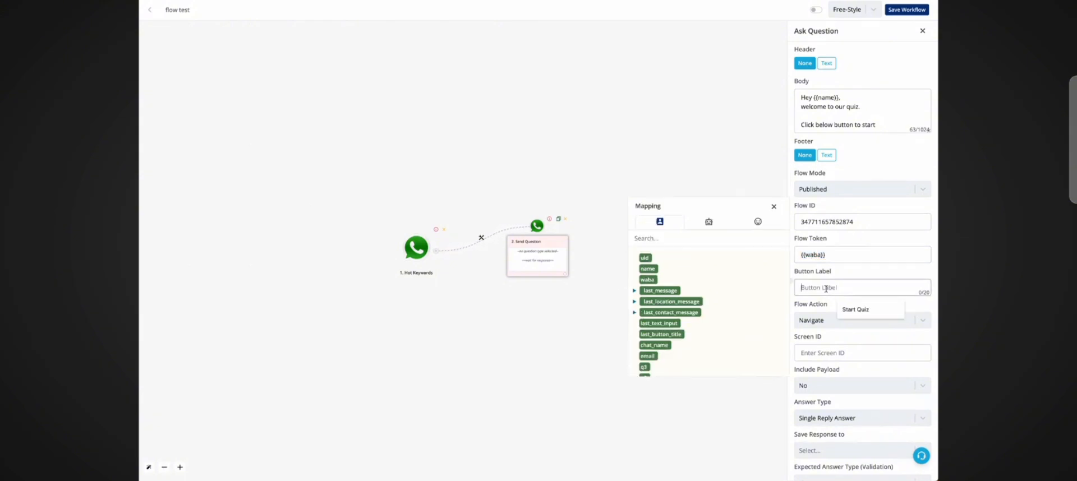
{"action": "type", "text": "Start Quiz"}
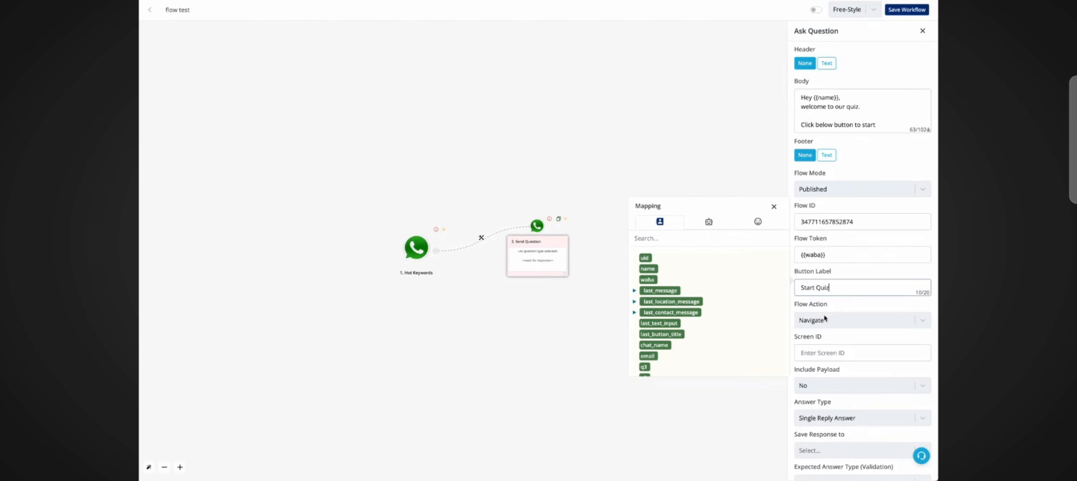
Step: Switch the Flow Action to Data Exchange and back to Navigate
{"action": "scroll", "coordinate": [825, 314], "scroll_direction": "down", "scroll_amount": 2}
{"action": "left_click", "coordinate": [842, 246]}
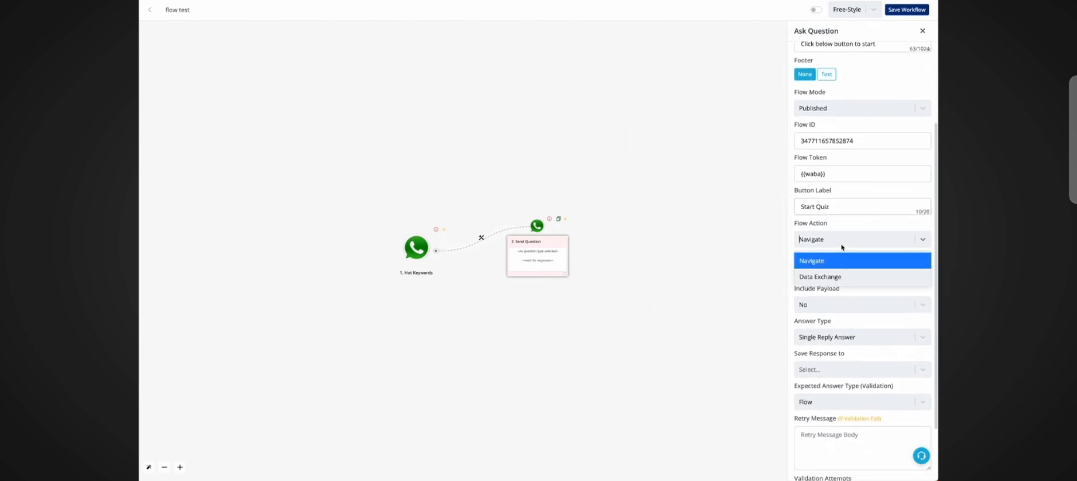
{"action": "left_click", "coordinate": [837, 276]}
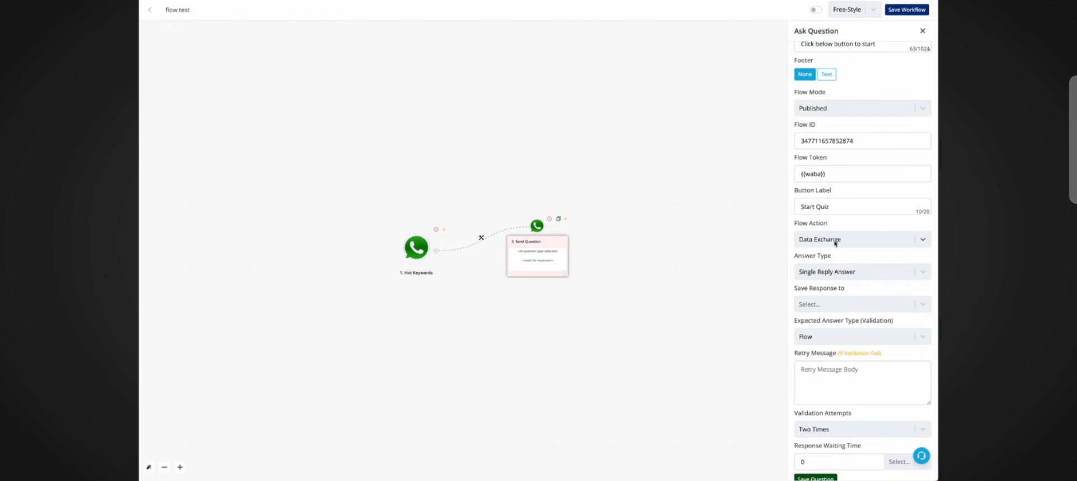
{"action": "left_click", "coordinate": [835, 242]}
{"action": "left_click", "coordinate": [834, 257]}
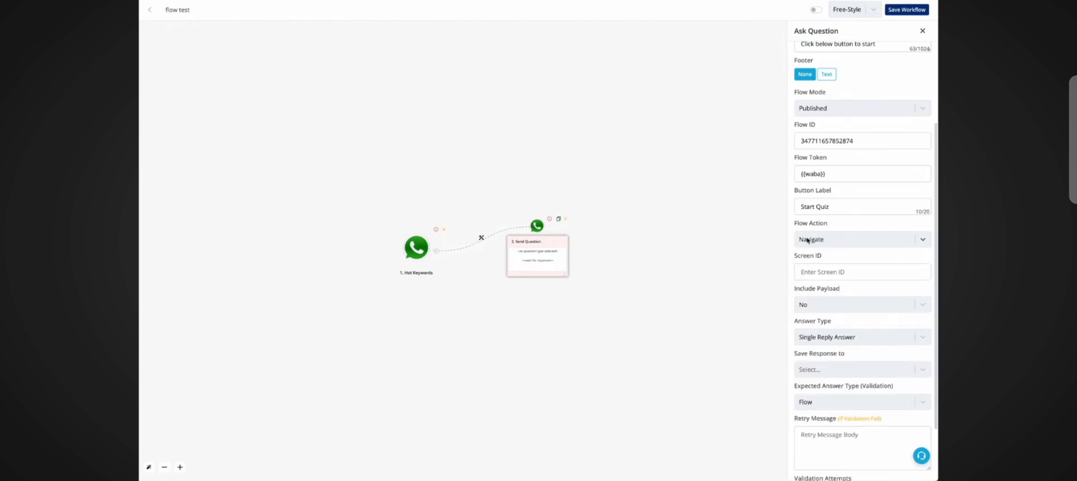
Step: Check the screen names of the flow_test_123 flow in the flow editor's preview
{"action": "scroll", "coordinate": [810, 240], "scroll_direction": "down", "scroll_amount": 2}
{"action": "left_click", "coordinate": [815, 201]}
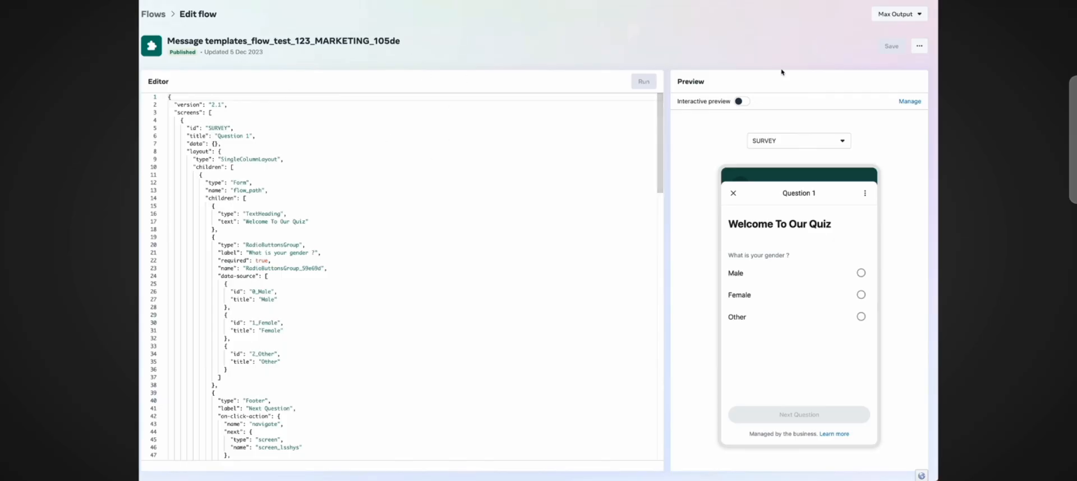
{"action": "left_click", "coordinate": [794, 147]}
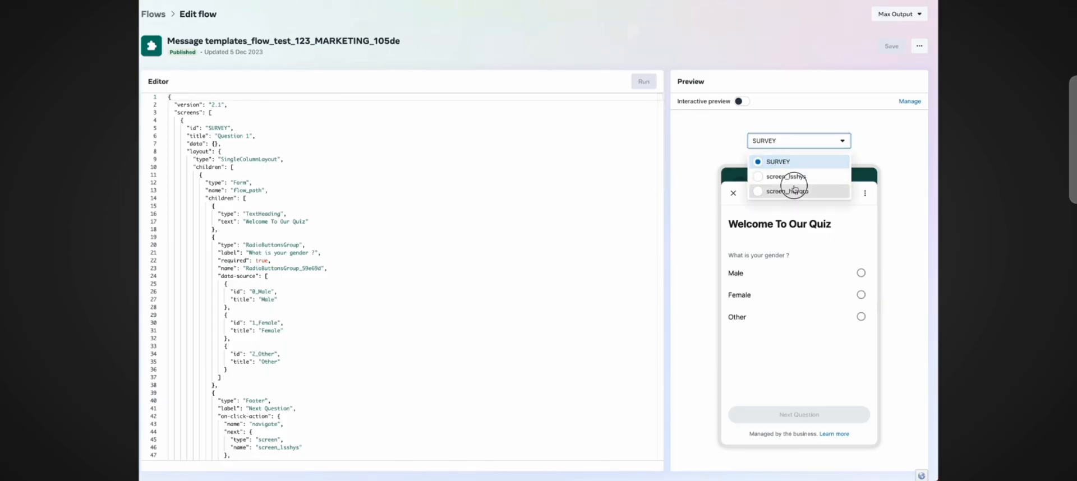
{"action": "left_click", "coordinate": [795, 186]}
{"action": "left_click", "coordinate": [795, 147]}
{"action": "left_click", "coordinate": [795, 176]}
{"action": "left_click", "coordinate": [795, 148]}
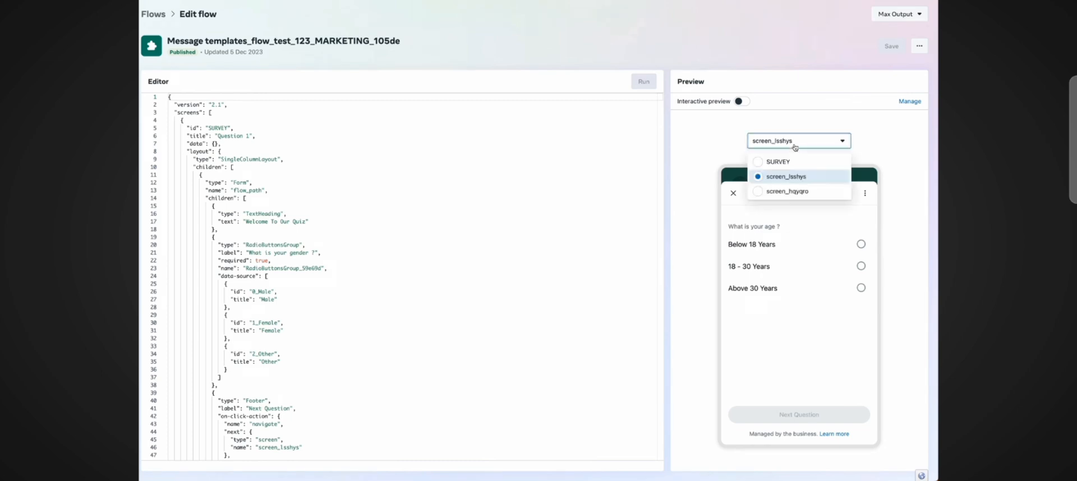
{"action": "left_click", "coordinate": [795, 162]}
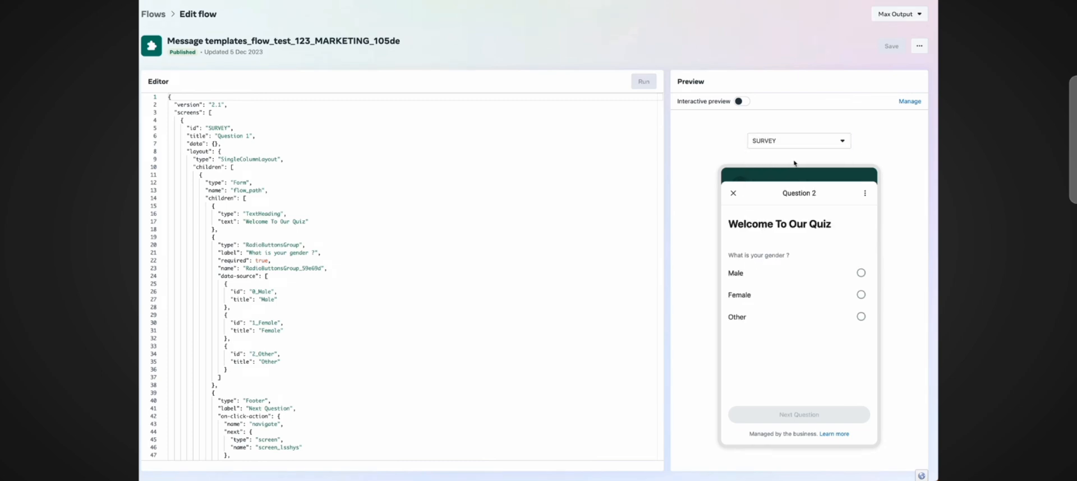
{"action": "left_click", "coordinate": [766, 145]}
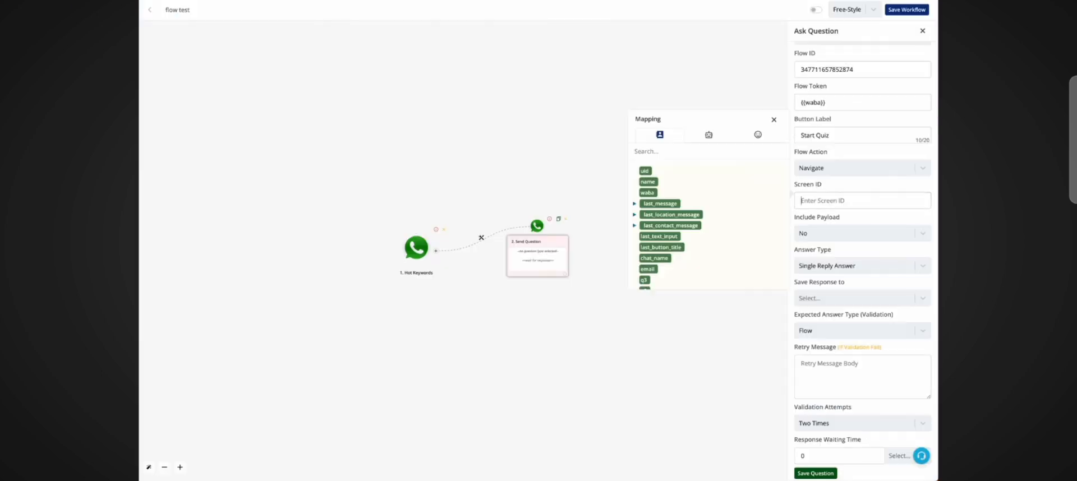
Step: Enter SURVEY as the Screen ID and leave Include Payload at No
{"action": "type", "text": "S"}
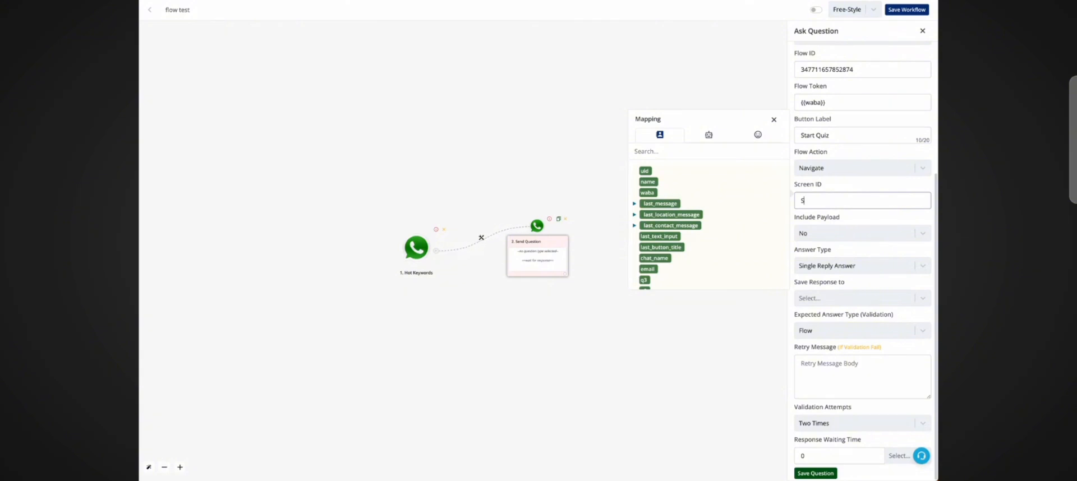
{"action": "type", "text": "URVEY"}
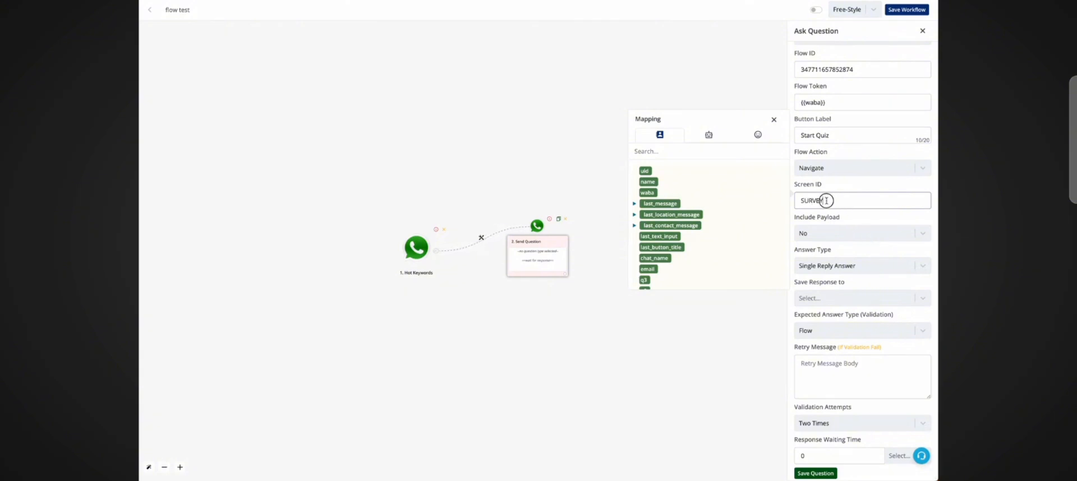
{"action": "left_click_drag", "start_coordinate": [830, 201], "coordinate": [797, 200]}
{"action": "left_click", "coordinate": [833, 234]}
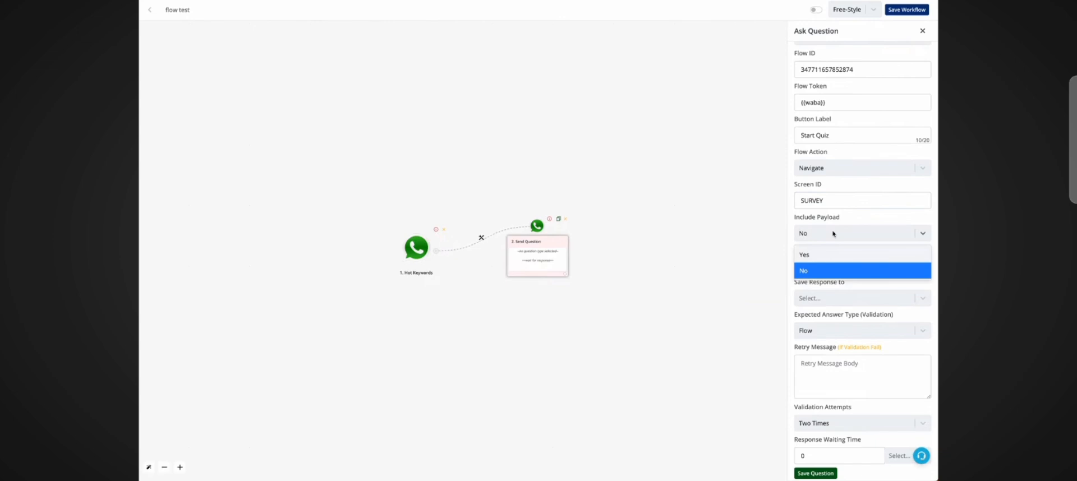
{"action": "left_click", "coordinate": [833, 233]}
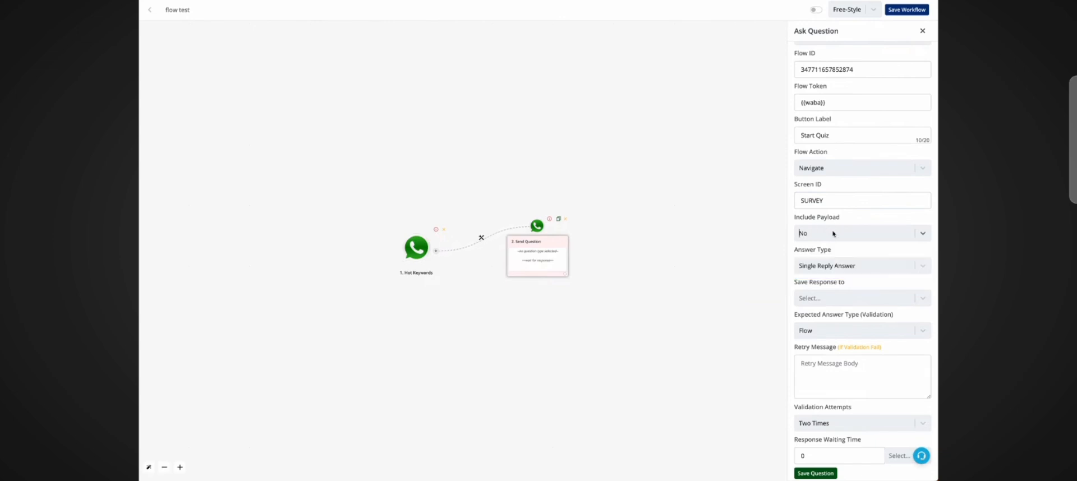
Step: Save the response to the flow response custom field, keep the Flow answer type, and save the question
{"action": "left_click", "coordinate": [820, 299]}
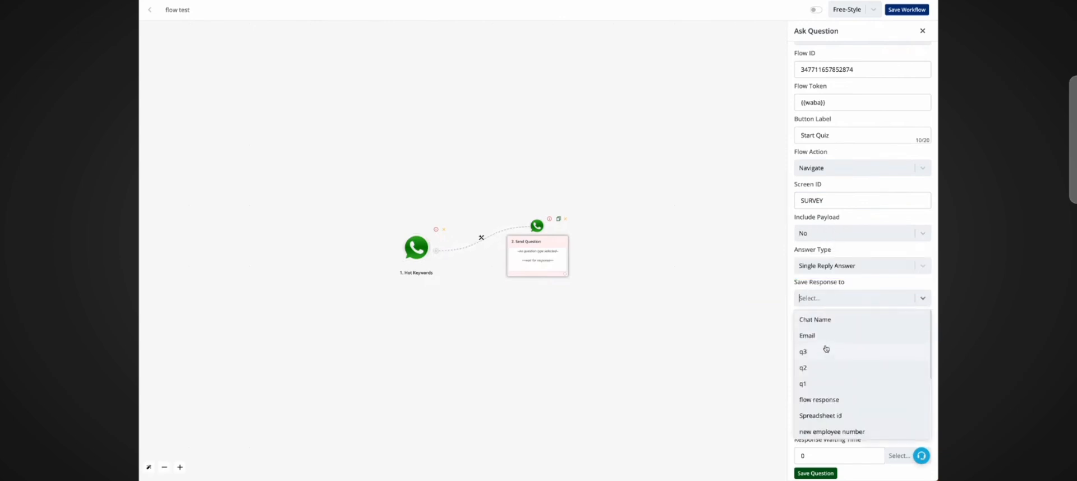
{"action": "left_click", "coordinate": [832, 400]}
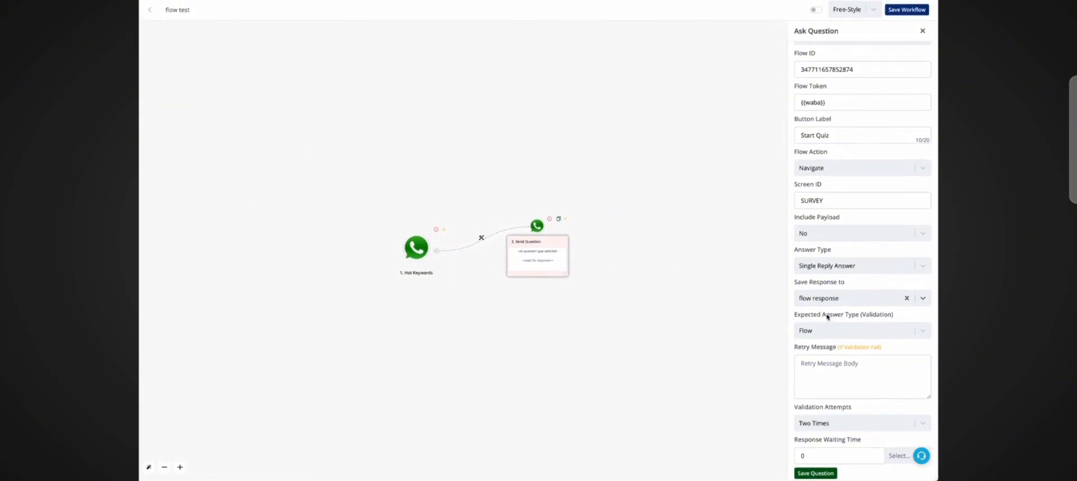
{"action": "left_click", "coordinate": [821, 331]}
{"action": "left_click", "coordinate": [823, 333]}
{"action": "left_click", "coordinate": [824, 473]}
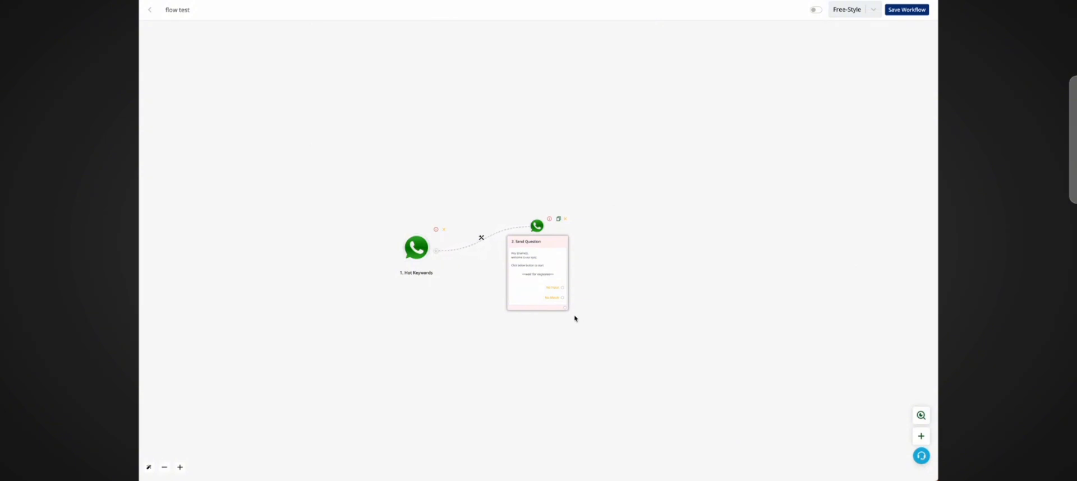
Step: Save the workflow and switch it on
{"action": "left_click", "coordinate": [912, 9]}
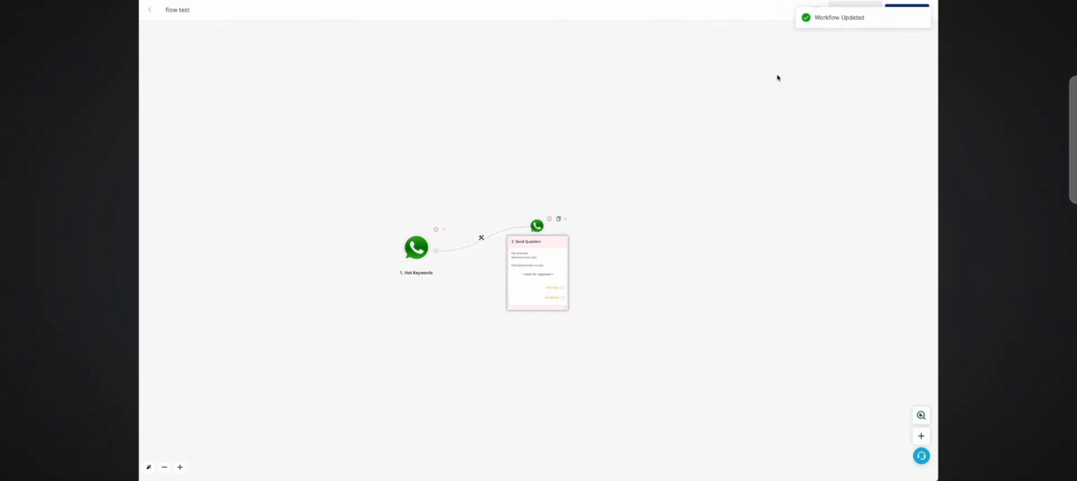
{"action": "left_click", "coordinate": [816, 11]}
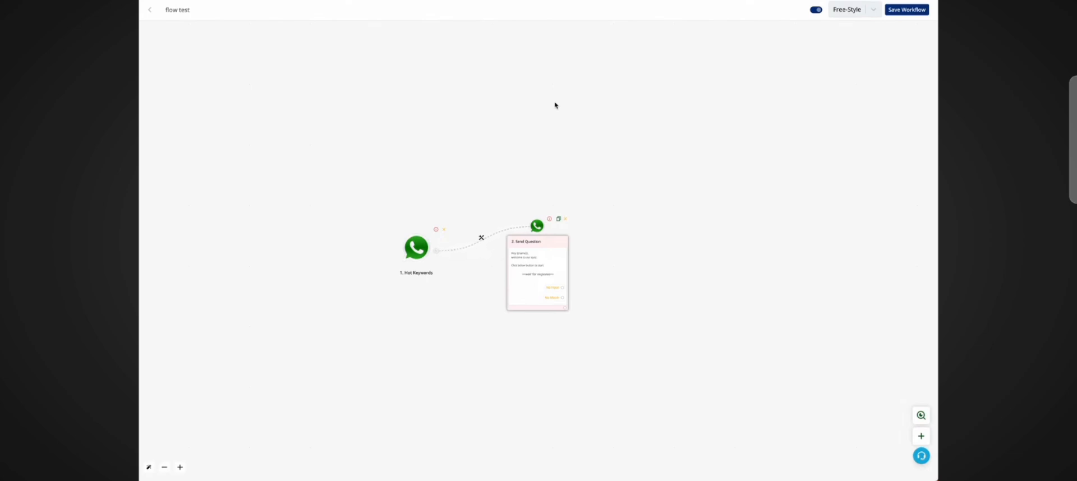
Step: Review the Send Question node's saved settings
{"action": "left_click", "coordinate": [549, 267]}
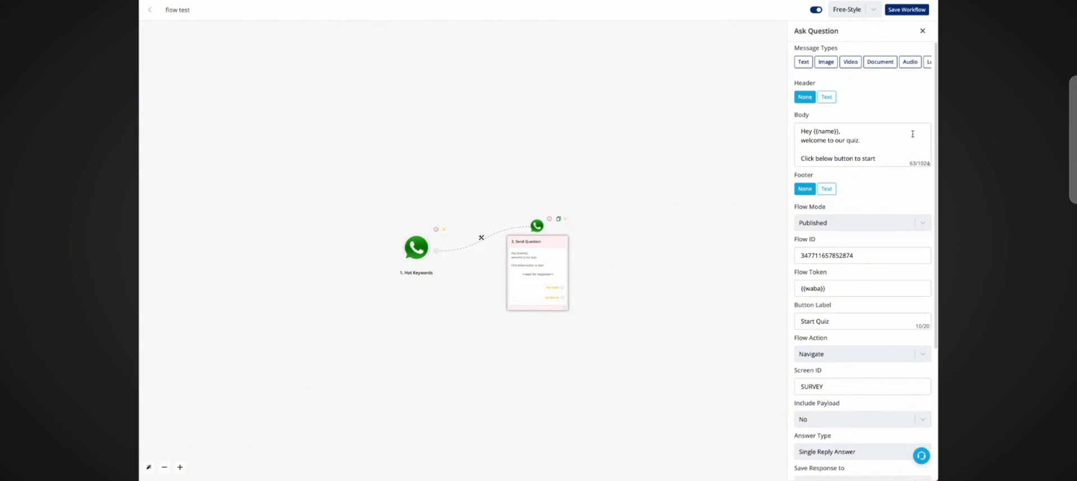
{"action": "scroll", "coordinate": [899, 282], "scroll_direction": "down", "scroll_amount": 3}
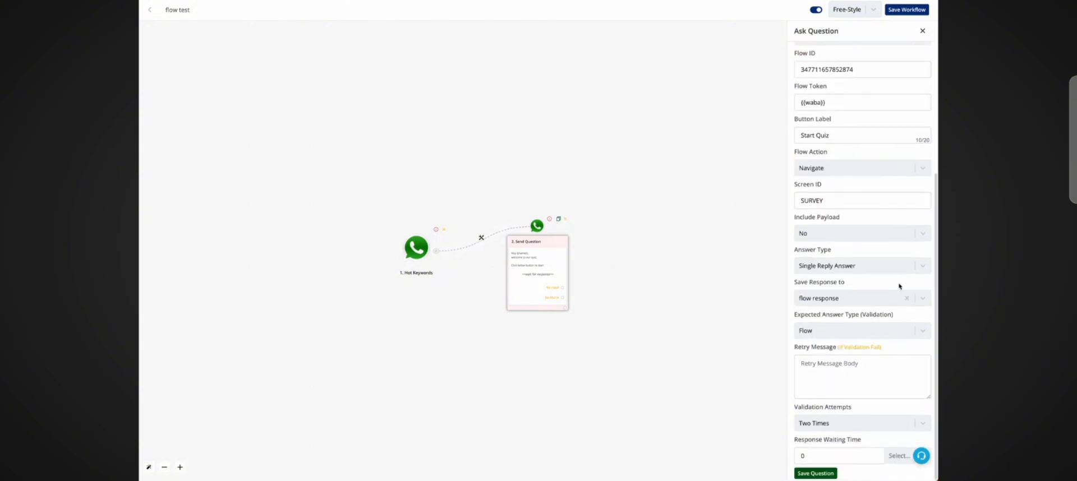
{"action": "scroll", "coordinate": [877, 194], "scroll_direction": "up", "scroll_amount": 3}
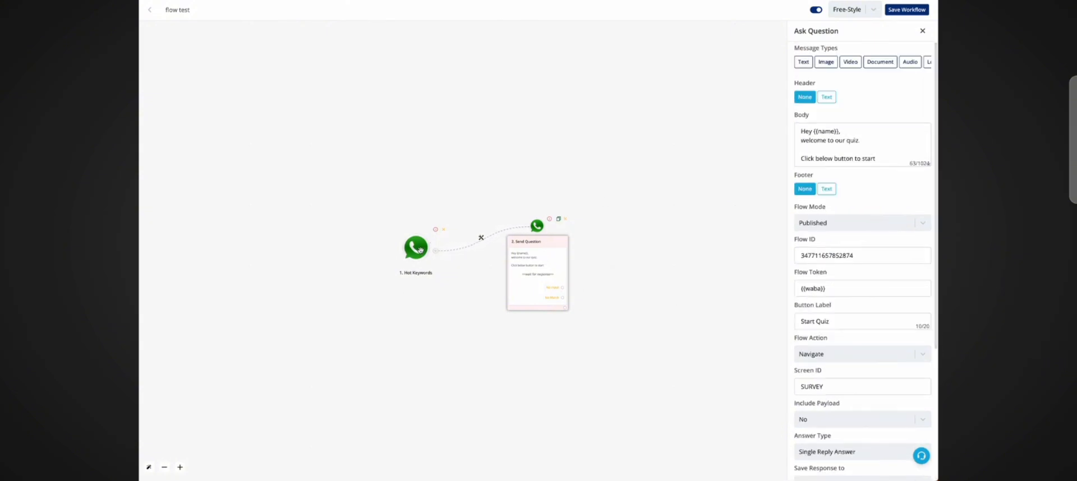
{"action": "left_click", "coordinate": [922, 31]}
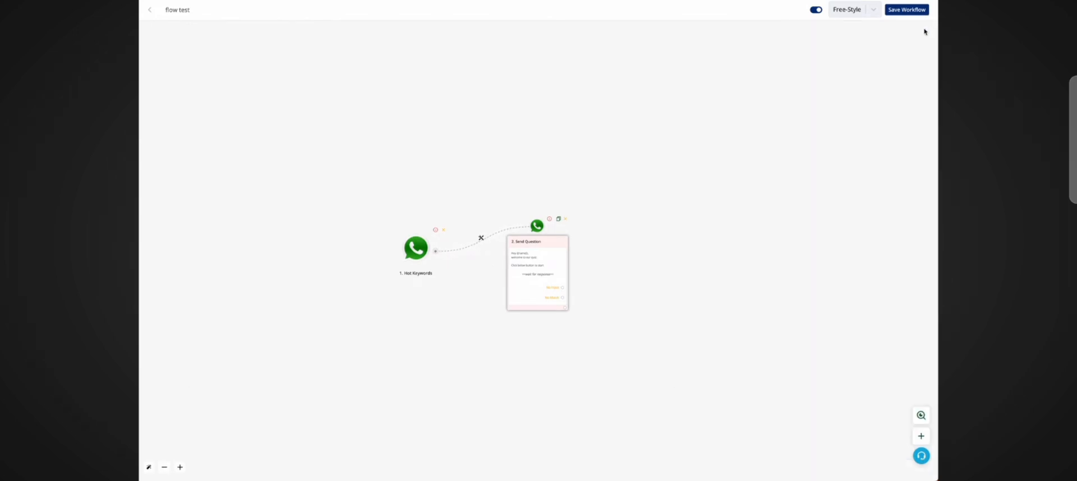
{"action": "left_click", "coordinate": [415, 247]}
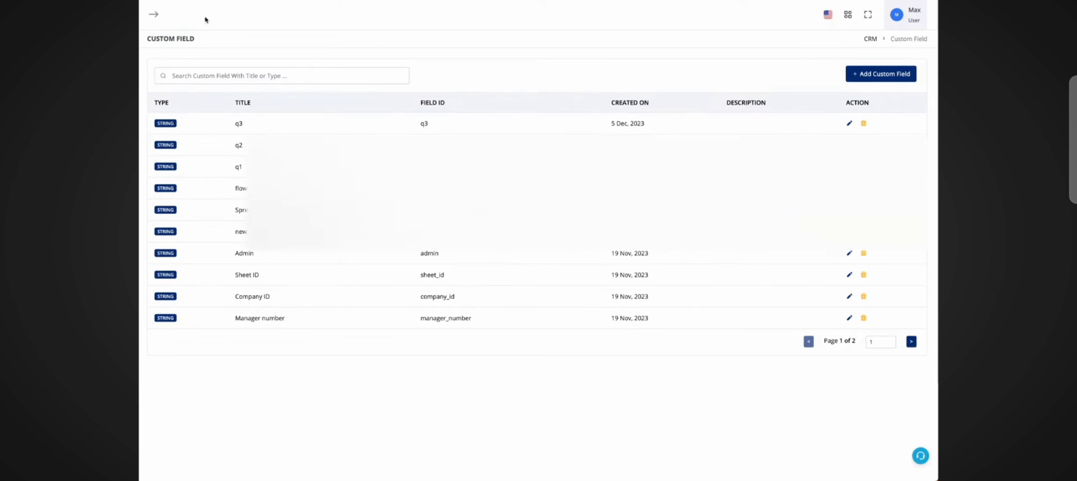
Step: Open a test contact in the CRM and inspect its flow response value under Custom Details
{"action": "left_click", "coordinate": [147, 110]}
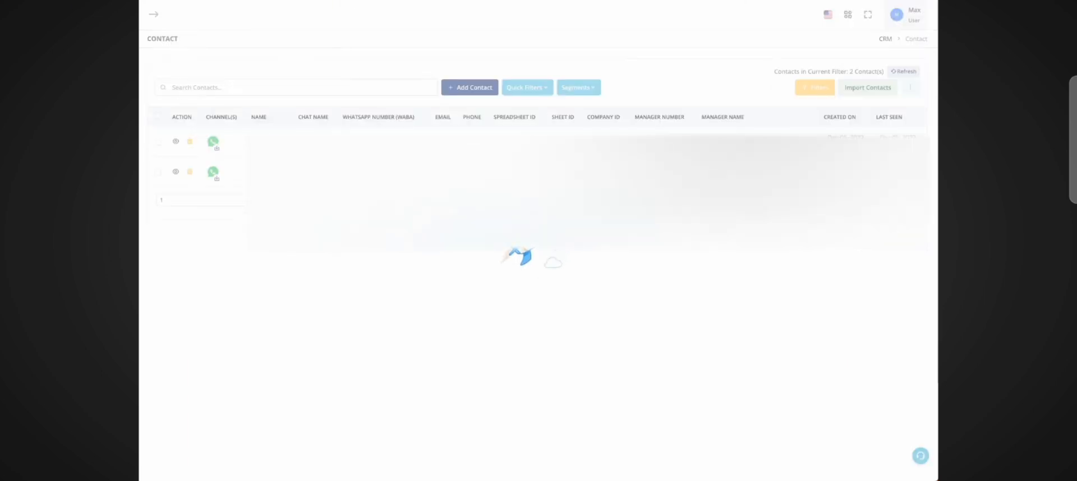
{"action": "left_click", "coordinate": [175, 172]}
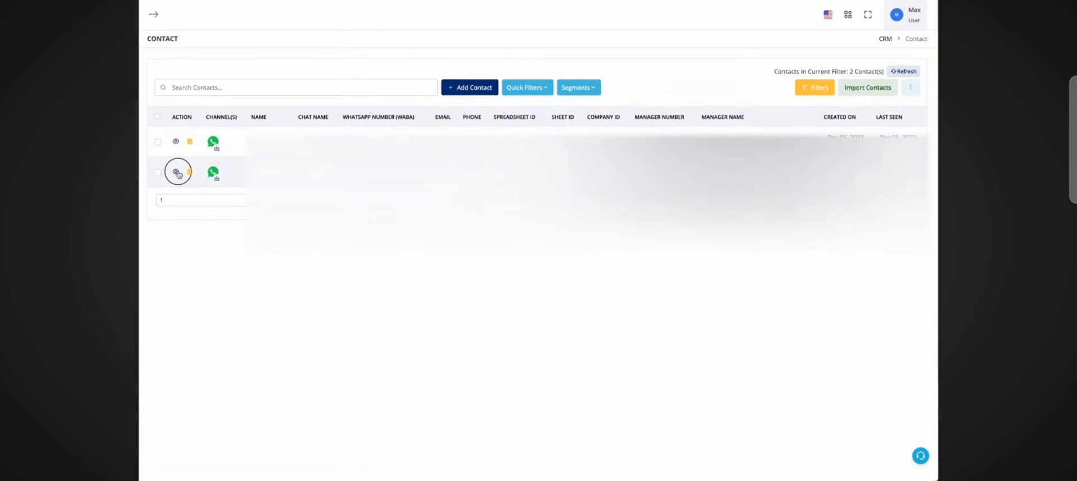
{"action": "left_click", "coordinate": [846, 111]}
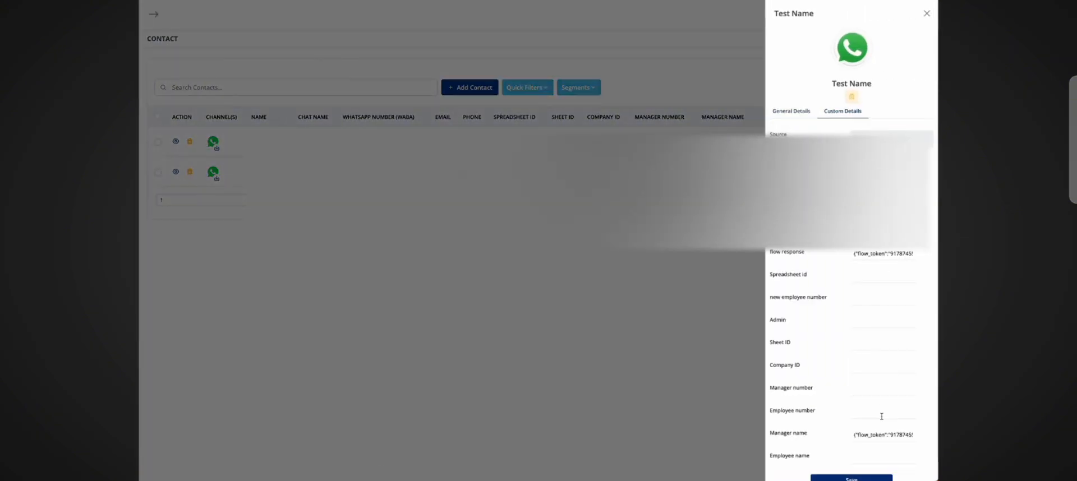
{"action": "scroll", "coordinate": [880, 414], "scroll_direction": "down", "scroll_amount": 1}
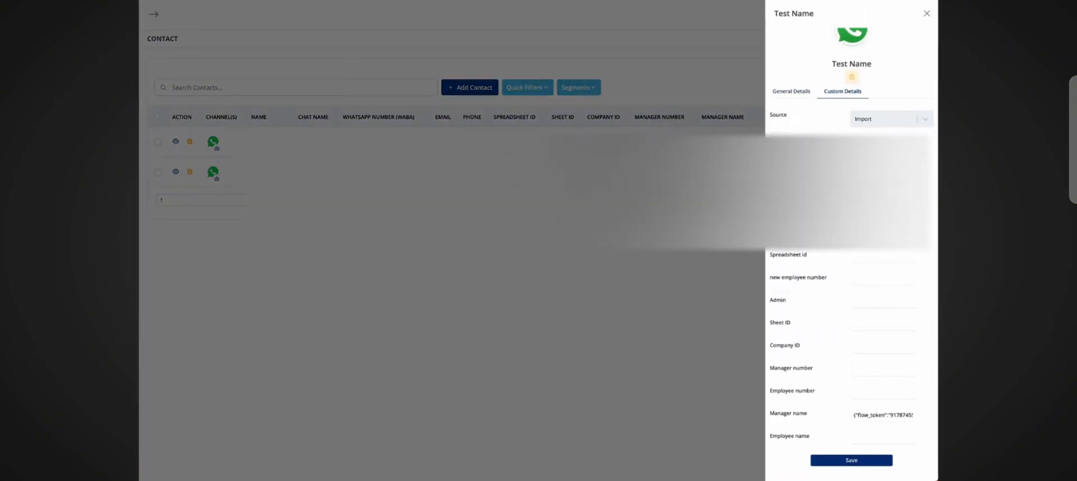
{"action": "triple_click", "coordinate": [884, 234]}
{"action": "scroll", "coordinate": [884, 234], "scroll_direction": "up", "scroll_amount": 1}
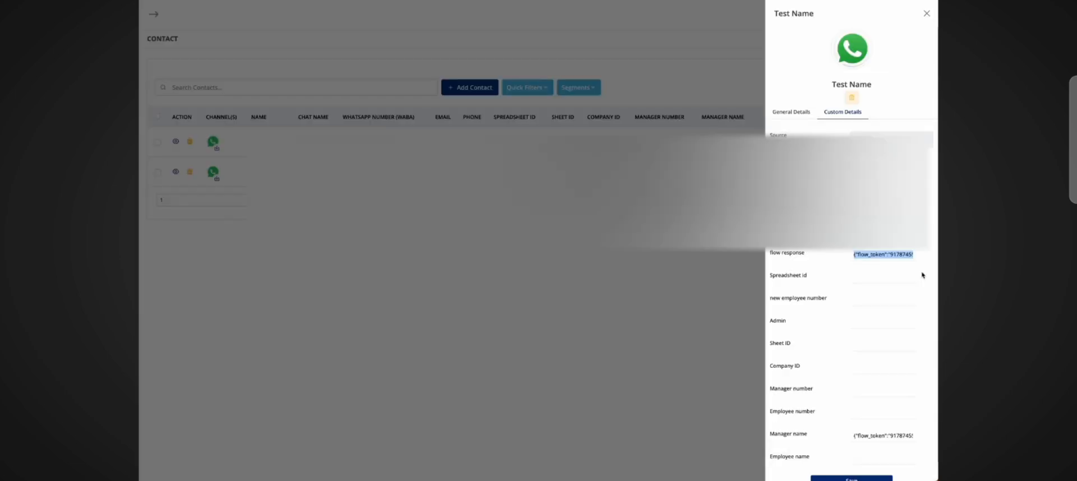
{"action": "triple_click", "coordinate": [897, 255]}
Step: Add an Extract JSON action from the JSON Extractor app after the Send Question node
{"action": "left_click", "coordinate": [834, 249]}
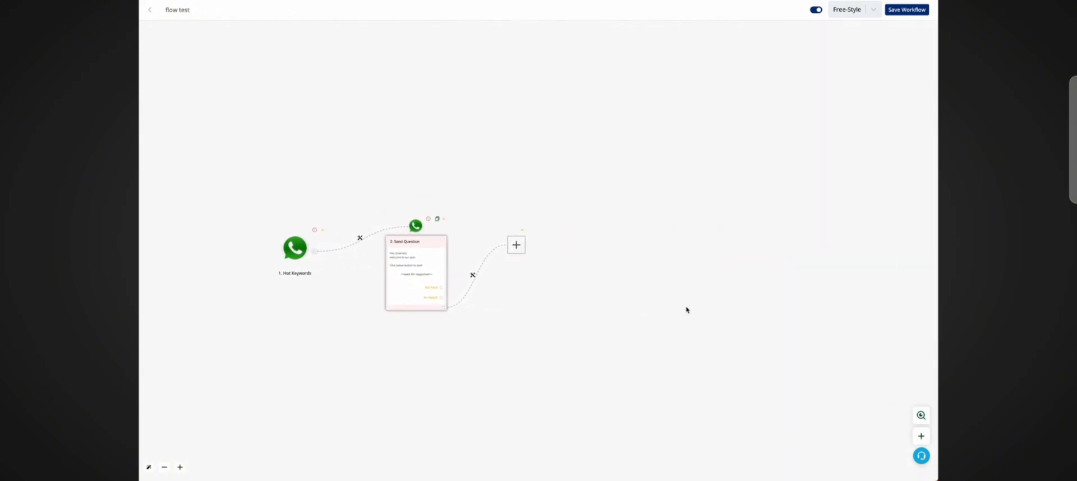
{"action": "left_click", "coordinate": [516, 245]}
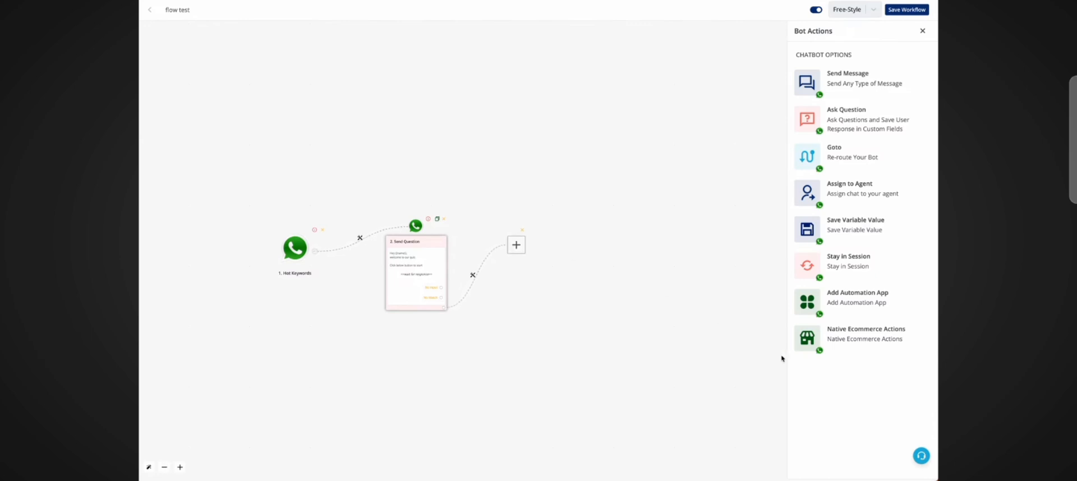
{"action": "left_click", "coordinate": [821, 300]}
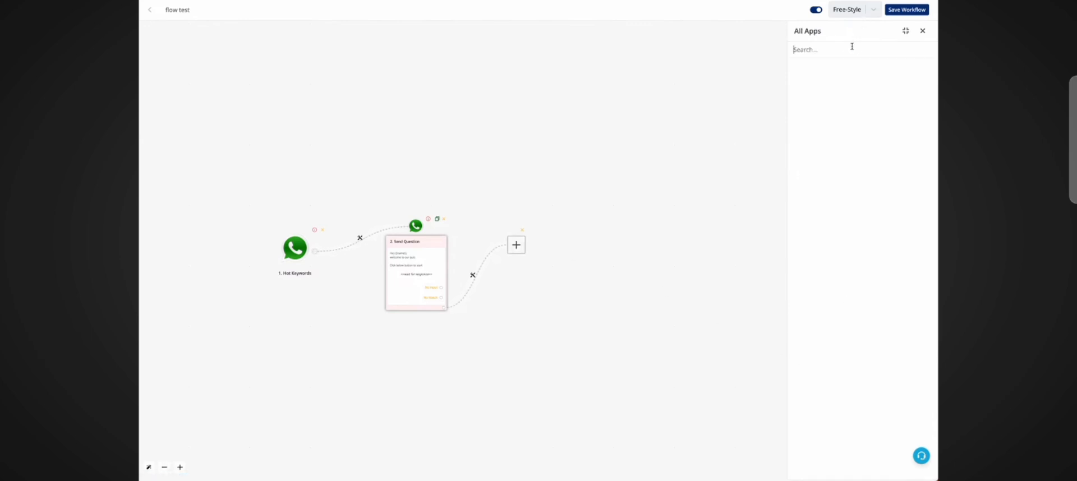
{"action": "type", "text": "json"}
{"action": "left_click", "coordinate": [838, 96]}
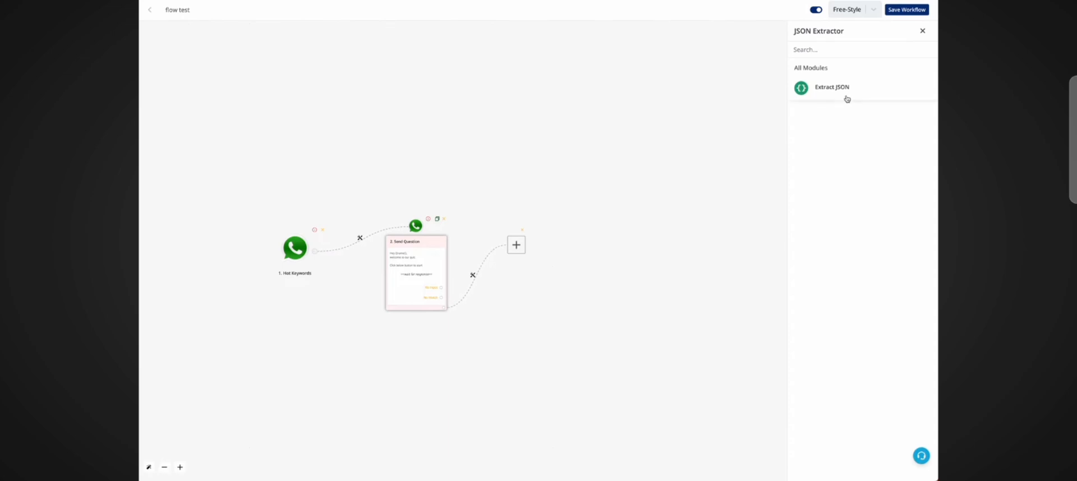
{"action": "left_click", "coordinate": [846, 98]}
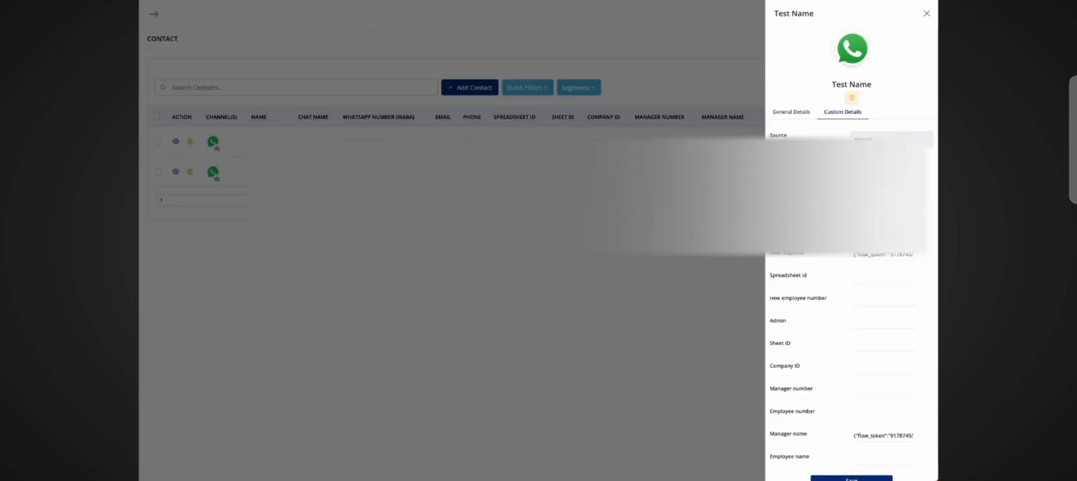
Step: Copy the test contact's Chat UID into the Extract JSON node's UID For Testing field
{"action": "left_click", "coordinate": [797, 117]}
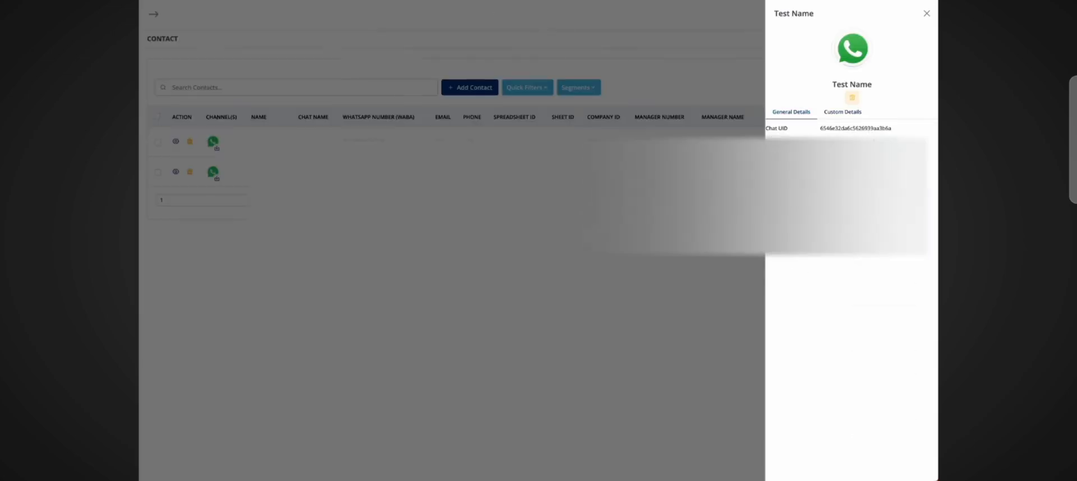
{"action": "left_click_drag", "start_coordinate": [900, 134], "coordinate": [821, 129]}
{"action": "key", "text": "ctrl+c"}
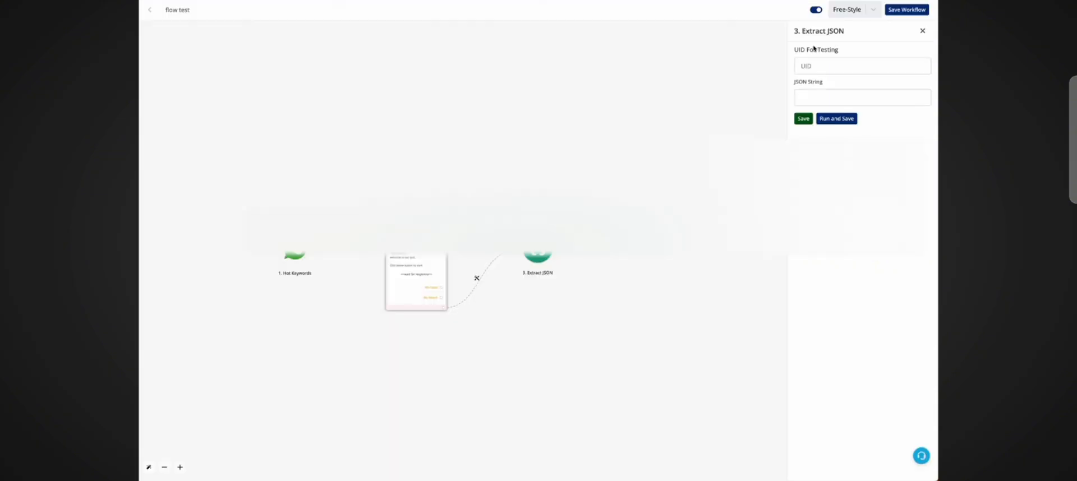
{"action": "left_click", "coordinate": [832, 62]}
{"action": "key", "text": "ctrl+v"}
Step: Map the flow_response contact field into the JSON String field
{"action": "left_click", "coordinate": [832, 93]}
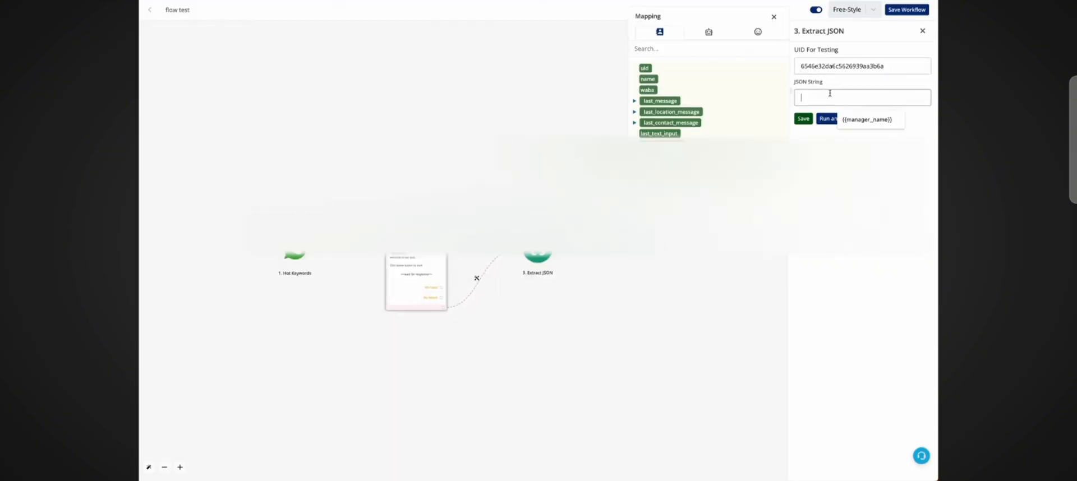
{"action": "left_click", "coordinate": [682, 48]}
{"action": "type", "text": "flow"}
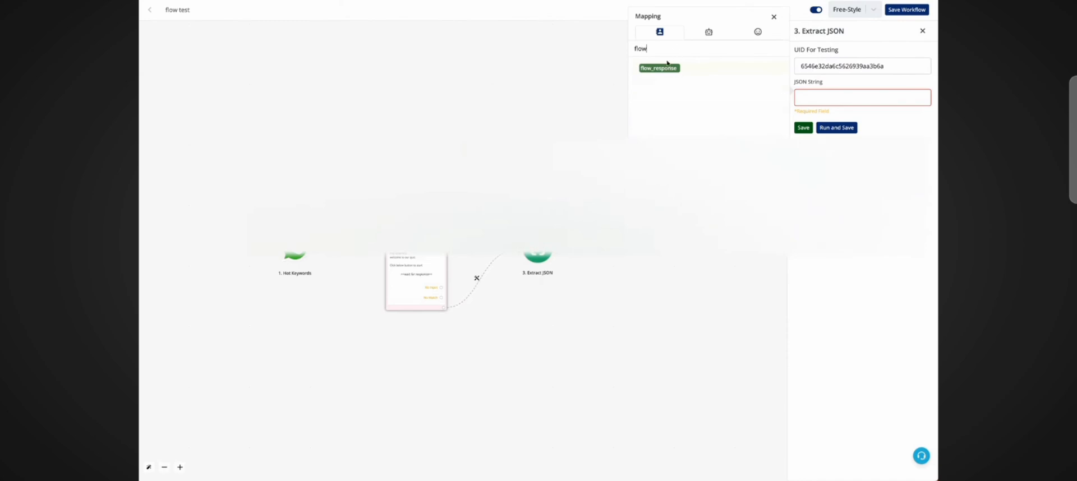
{"action": "left_click", "coordinate": [659, 68]}
{"action": "left_click", "coordinate": [902, 115]}
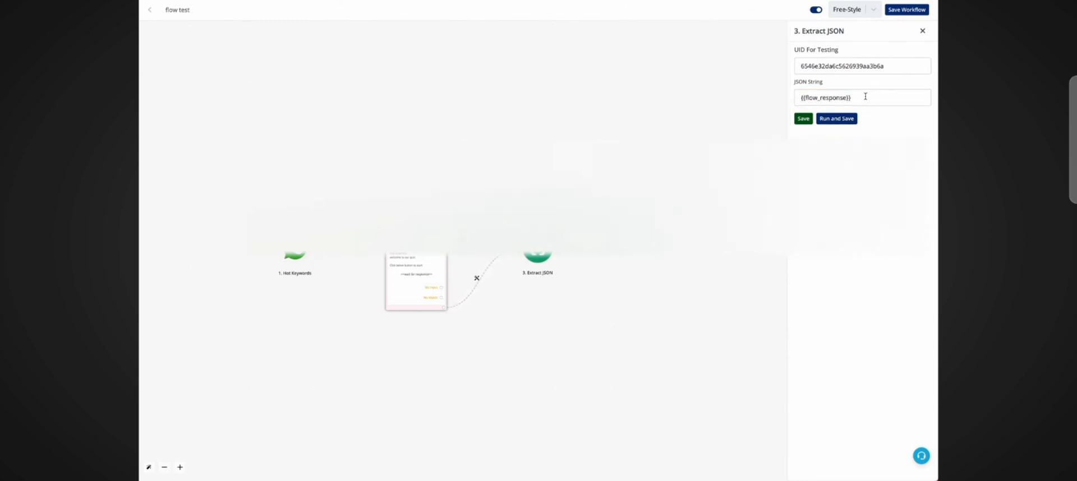
Step: Run and save the Extract JSON node
{"action": "left_click_drag", "start_coordinate": [866, 97], "coordinate": [797, 98]}
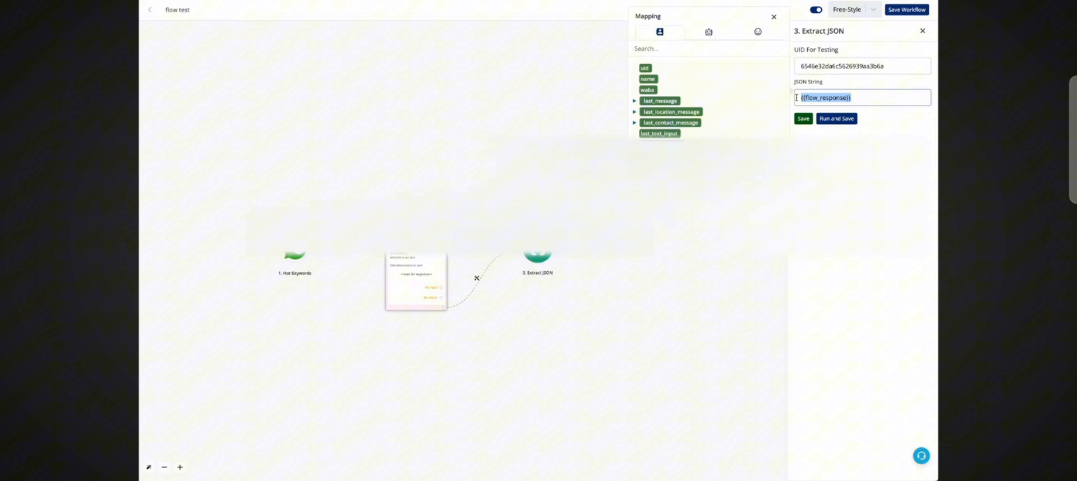
{"action": "left_click", "coordinate": [775, 18]}
{"action": "left_click_drag", "start_coordinate": [897, 66], "coordinate": [797, 65]}
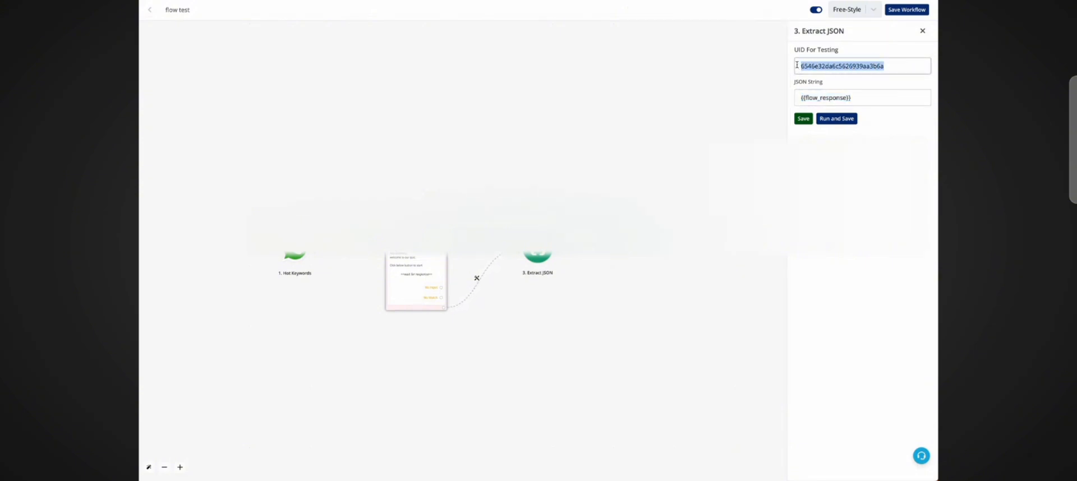
{"action": "left_click", "coordinate": [833, 118]}
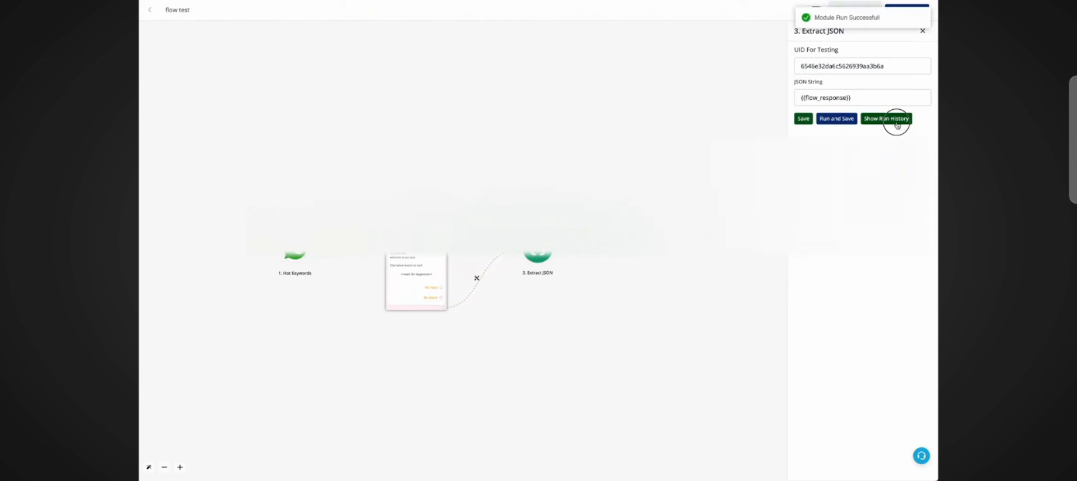
Step: Open the node's run history and examine the extracted output data
{"action": "left_click", "coordinate": [897, 124]}
{"action": "left_click", "coordinate": [629, 111]}
{"action": "left_click", "coordinate": [635, 133]}
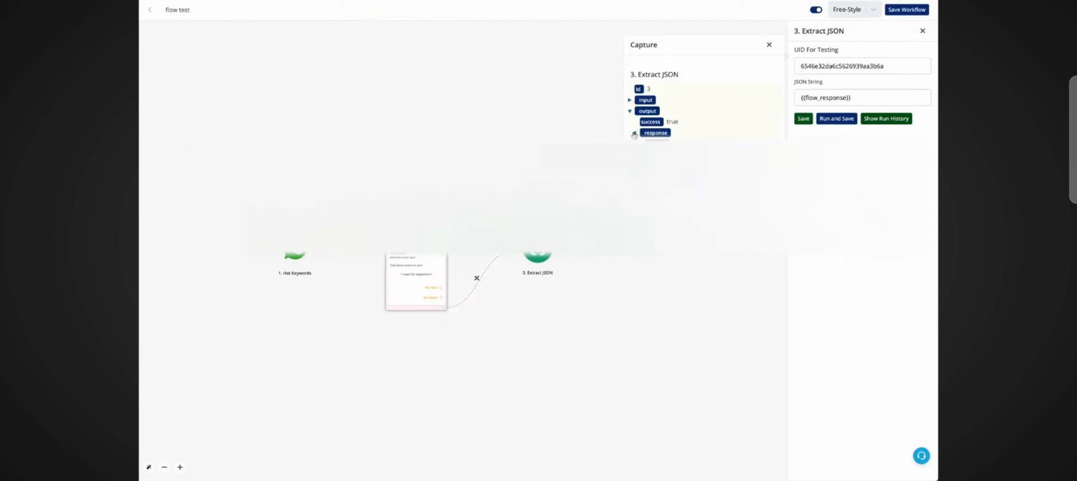
{"action": "scroll", "coordinate": [704, 101], "scroll_direction": "down", "scroll_amount": 1}
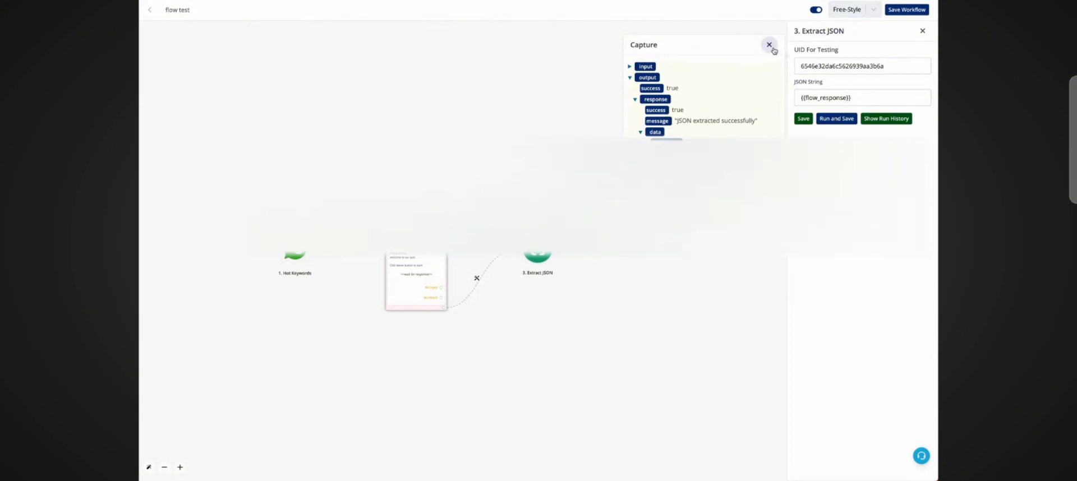
{"action": "left_click", "coordinate": [769, 45]}
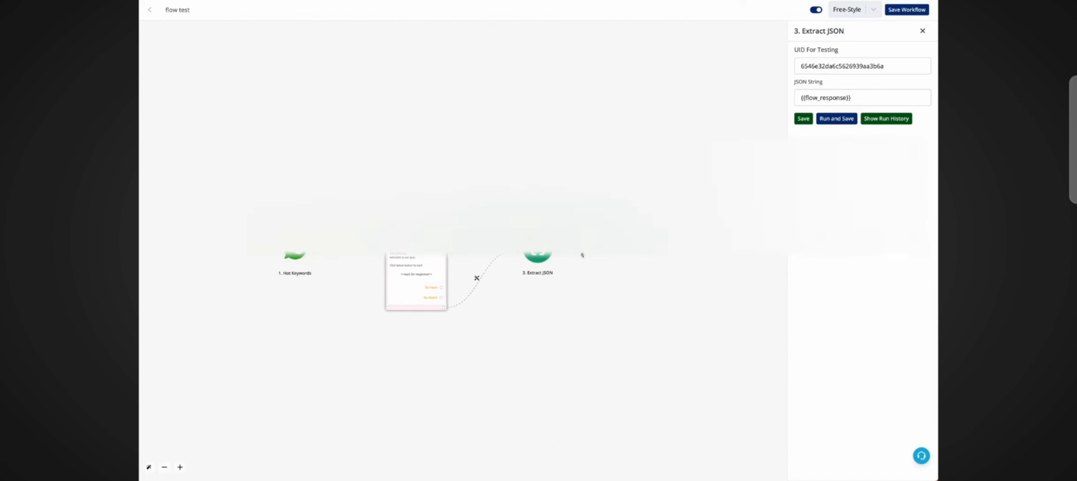
Step: Add a Save Variable action after the Extract JSON node
{"action": "left_click", "coordinate": [560, 256]}
{"action": "left_click_drag", "start_coordinate": [559, 256], "coordinate": [476, 256]}
{"action": "left_click", "coordinate": [520, 245]}
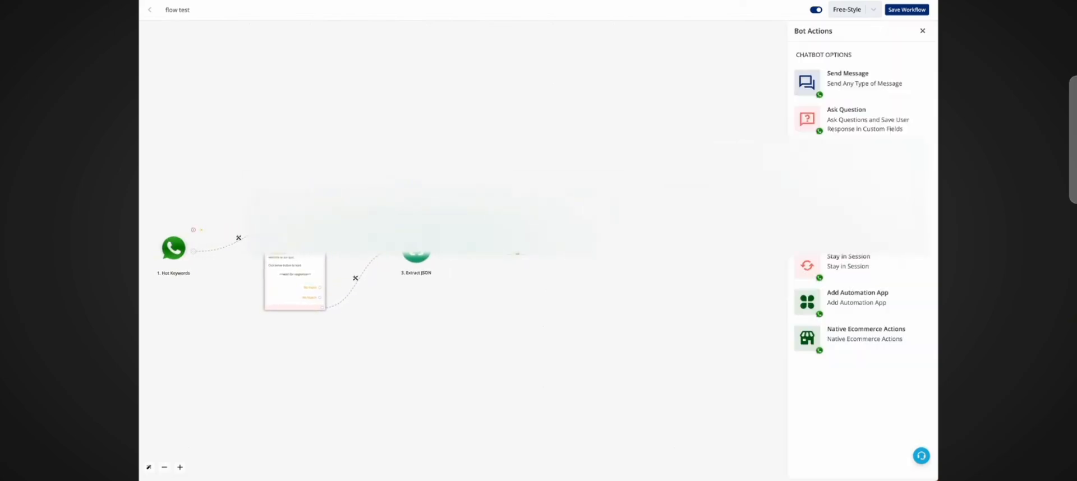
{"action": "left_click", "coordinate": [838, 242]}
{"action": "left_click", "coordinate": [855, 71]}
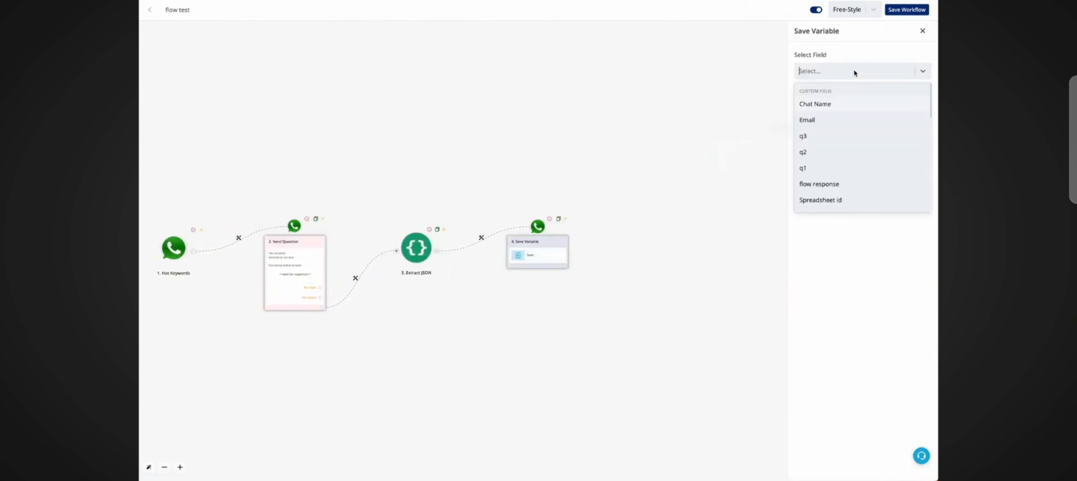
Step: Save {{3.data.screen_1_RadioButtonsGroup_0}} from the Extract JSON output into field q1 and add another field
{"action": "left_click", "coordinate": [839, 169]}
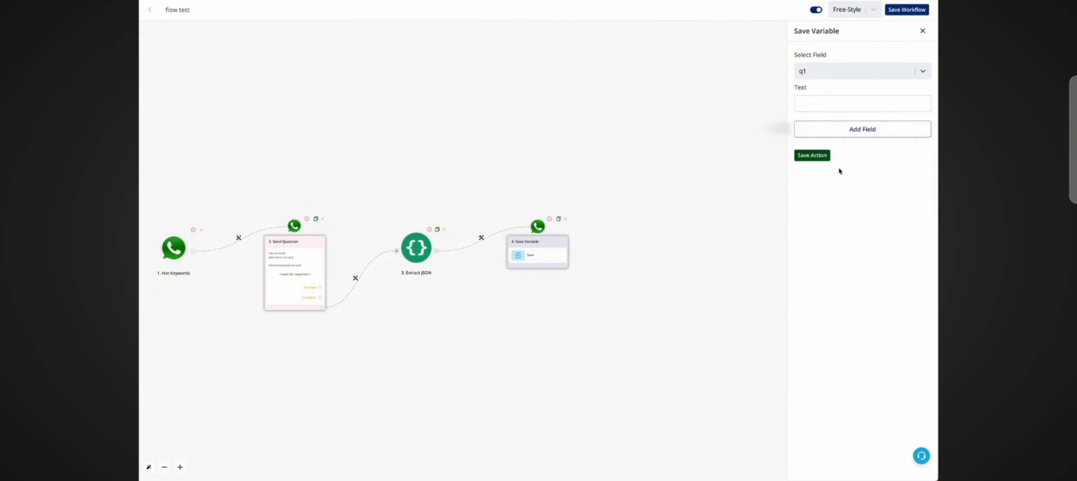
{"action": "left_click", "coordinate": [840, 104]}
{"action": "left_click", "coordinate": [755, 79]}
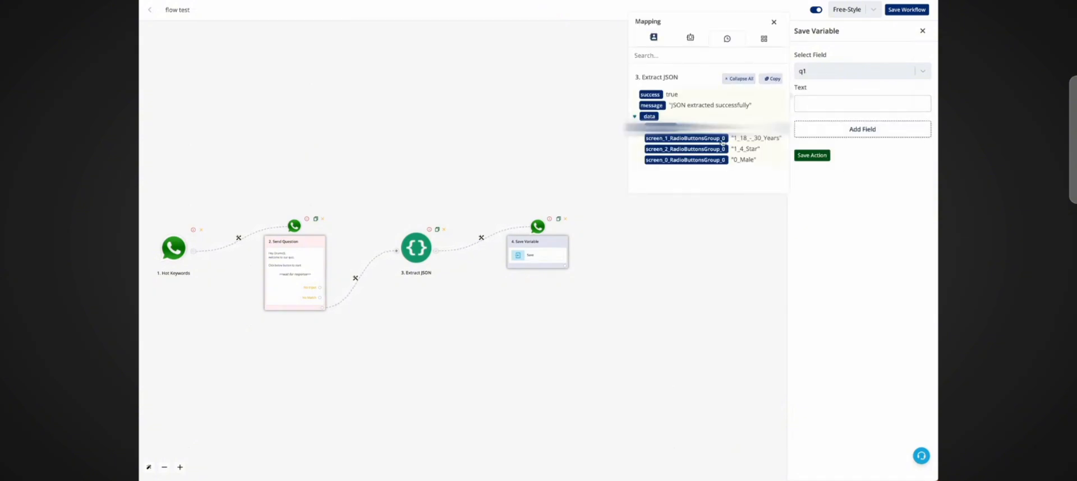
{"action": "left_click", "coordinate": [685, 138]}
{"action": "left_click", "coordinate": [857, 129]}
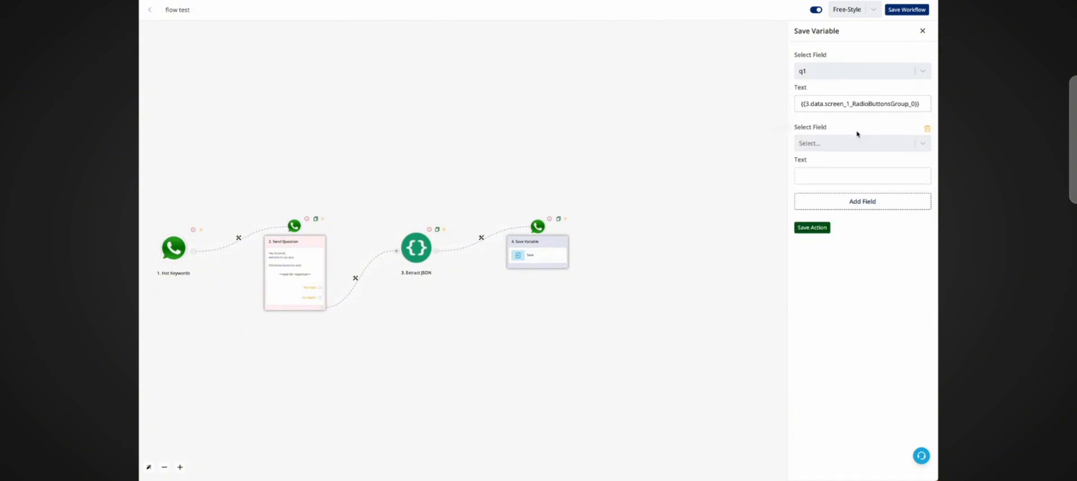
Step: Save {{3.data.screen_2_RadioButtonsGroup_0}} into field q2 and add a third field
{"action": "left_click", "coordinate": [853, 143]}
{"action": "left_click", "coordinate": [838, 227]}
{"action": "left_click", "coordinate": [837, 175]}
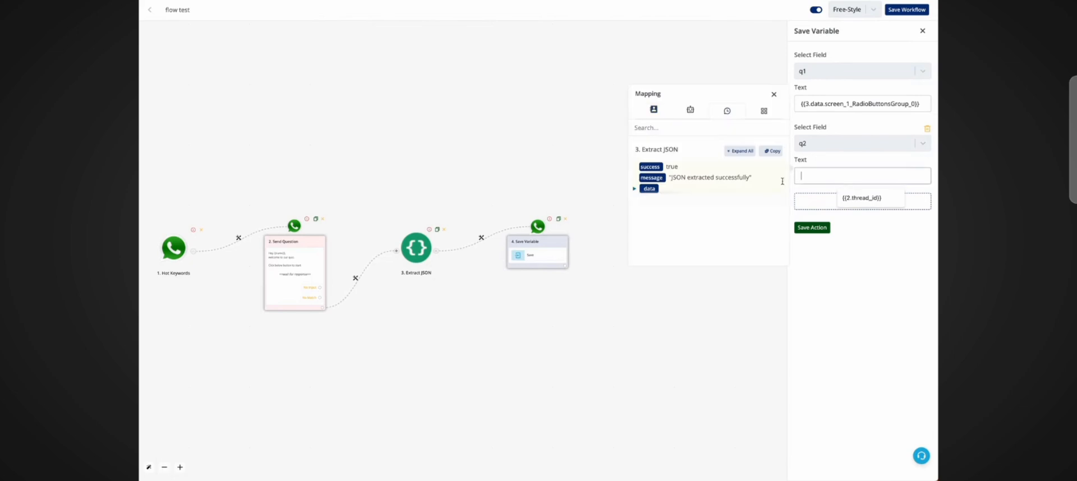
{"action": "left_click", "coordinate": [729, 151]}
{"action": "left_click", "coordinate": [686, 221]}
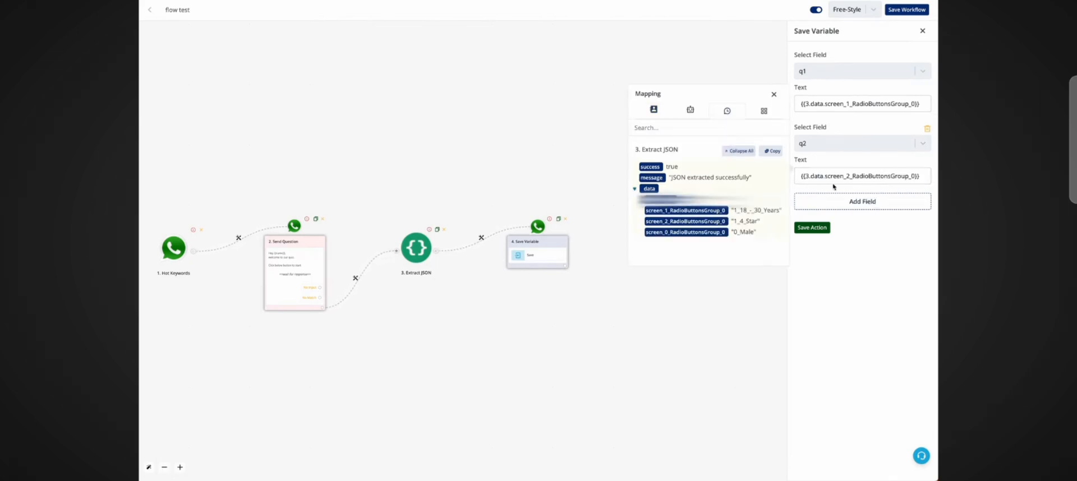
{"action": "left_click", "coordinate": [872, 203]}
Step: Save screen_0_RadioButtonsGroup_0 from the Extract JSON output into field q3 and save the action
{"action": "left_click", "coordinate": [864, 213]}
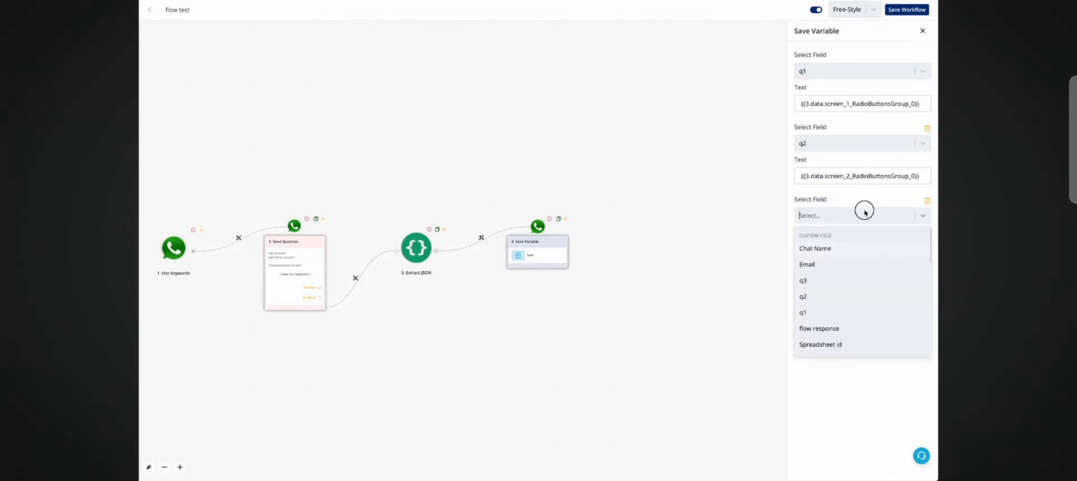
{"action": "left_click", "coordinate": [842, 277]}
{"action": "left_click", "coordinate": [845, 246]}
{"action": "left_click", "coordinate": [740, 223]}
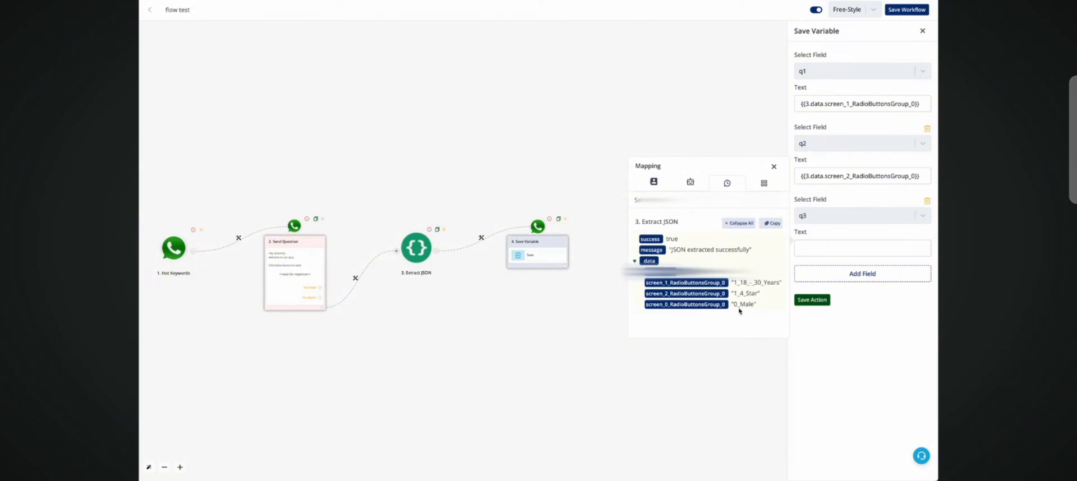
{"action": "left_click", "coordinate": [712, 305]}
{"action": "left_click", "coordinate": [818, 300]}
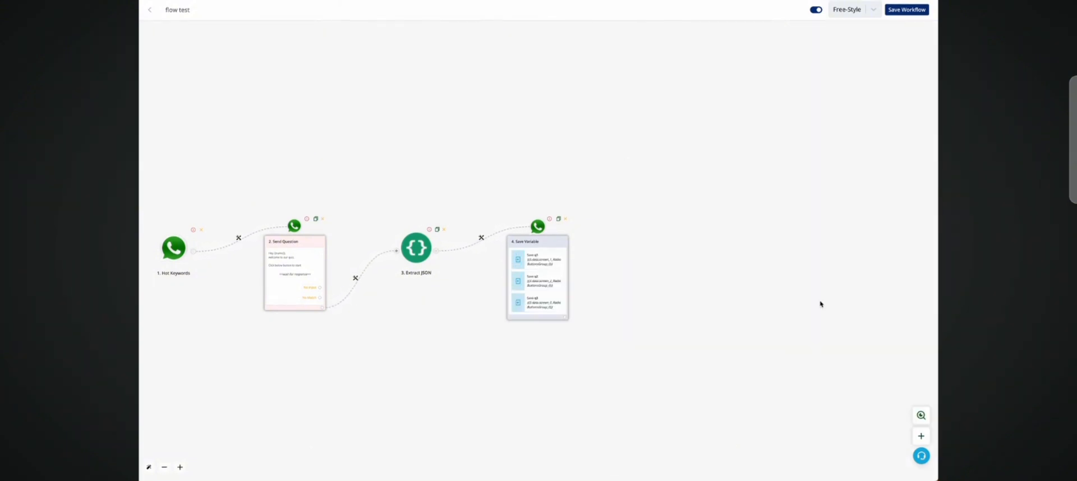
Step: Save the workflow
{"action": "left_click_drag", "start_coordinate": [699, 251], "coordinate": [882, 176]}
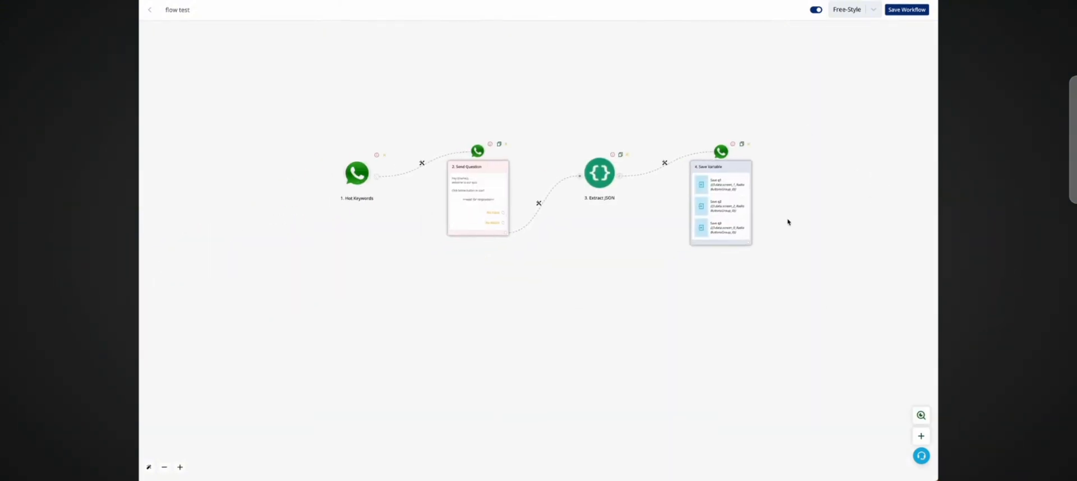
{"action": "left_click", "coordinate": [894, 10]}
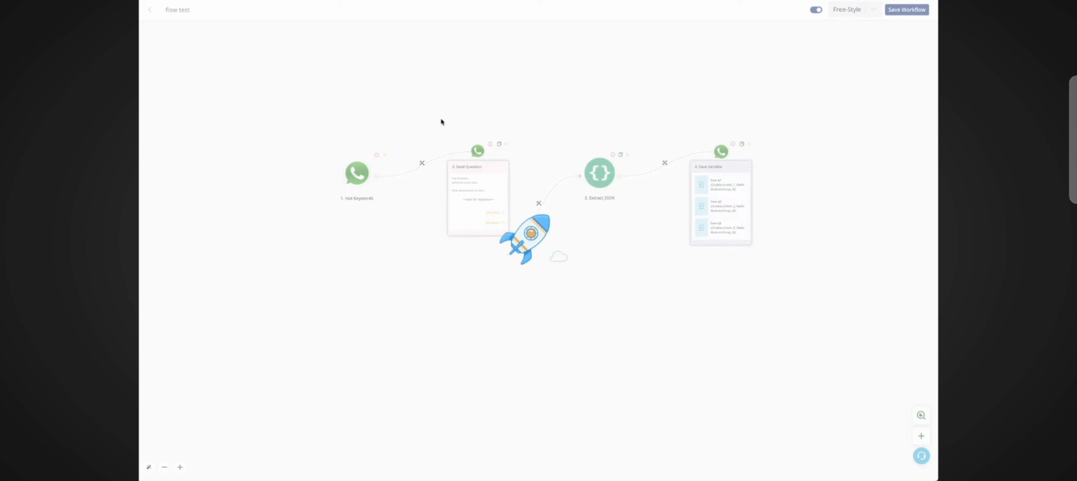